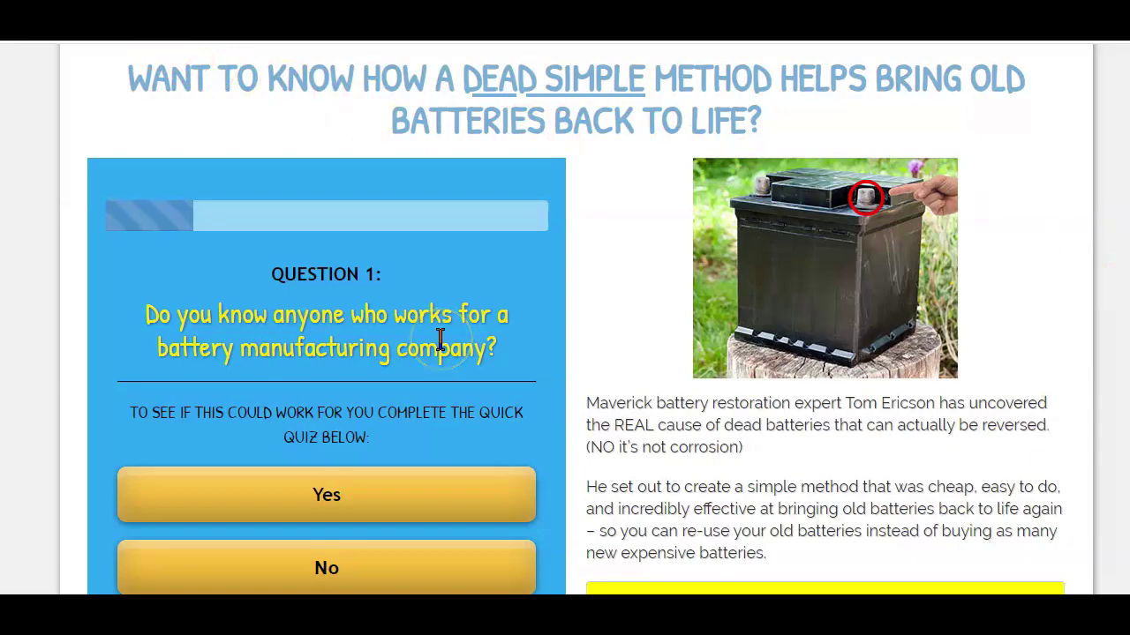
Examine the battery reconditioning landing page, including its headline, first quiz question, answer options, image and description.
{"action": "scroll", "coordinate": [441, 339], "scroll_direction": "down", "scroll_amount": 1}
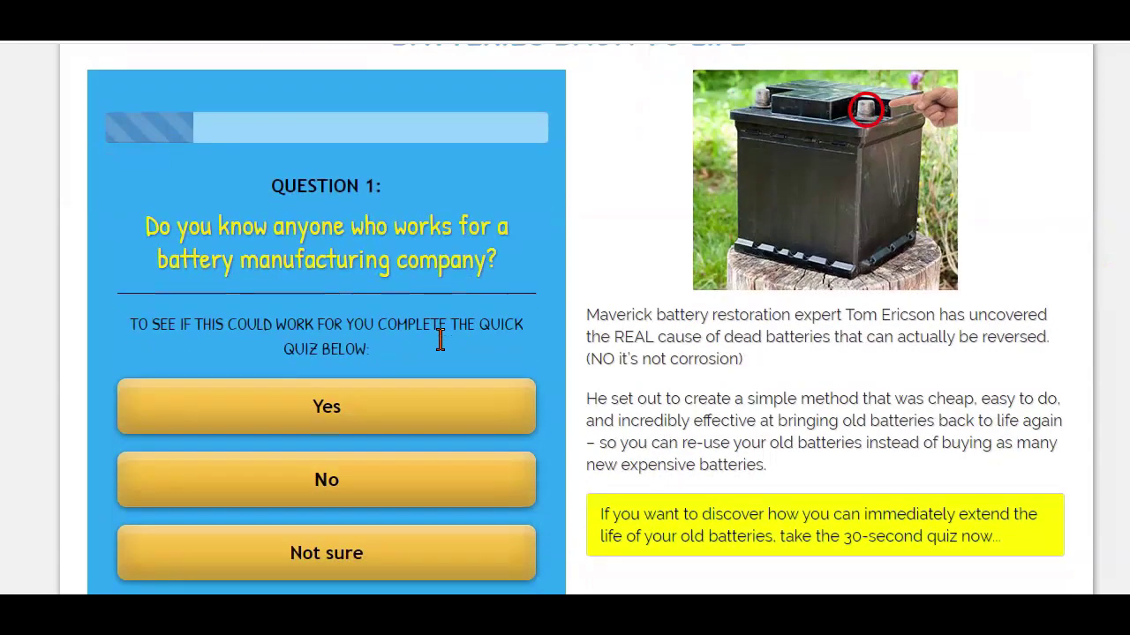
{"action": "scroll", "coordinate": [440, 340], "scroll_direction": "down", "scroll_amount": 1}
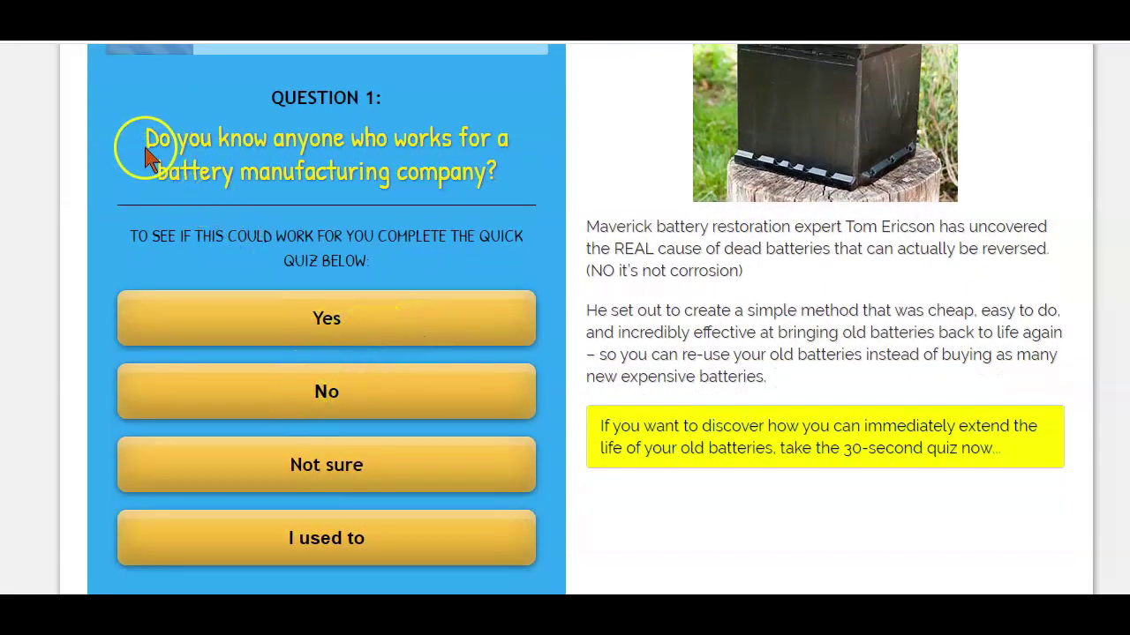
{"action": "scroll", "coordinate": [369, 316], "scroll_direction": "up", "scroll_amount": 1}
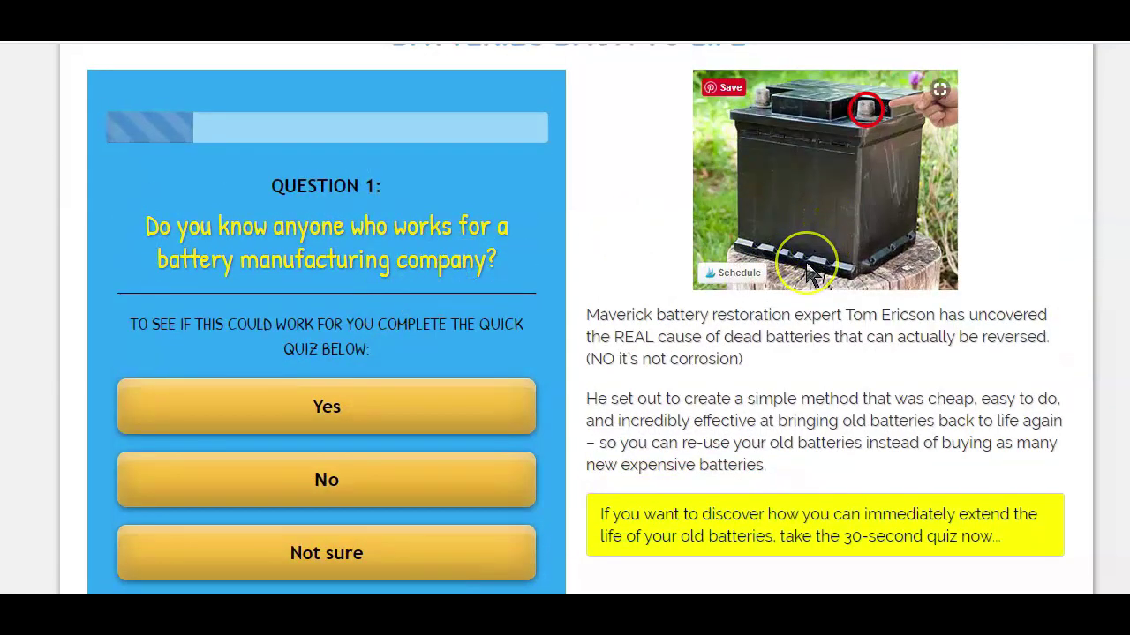
{"action": "scroll", "coordinate": [812, 269], "scroll_direction": "down", "scroll_amount": 3}
{"action": "scroll", "coordinate": [806, 273], "scroll_direction": "up", "scroll_amount": 1}
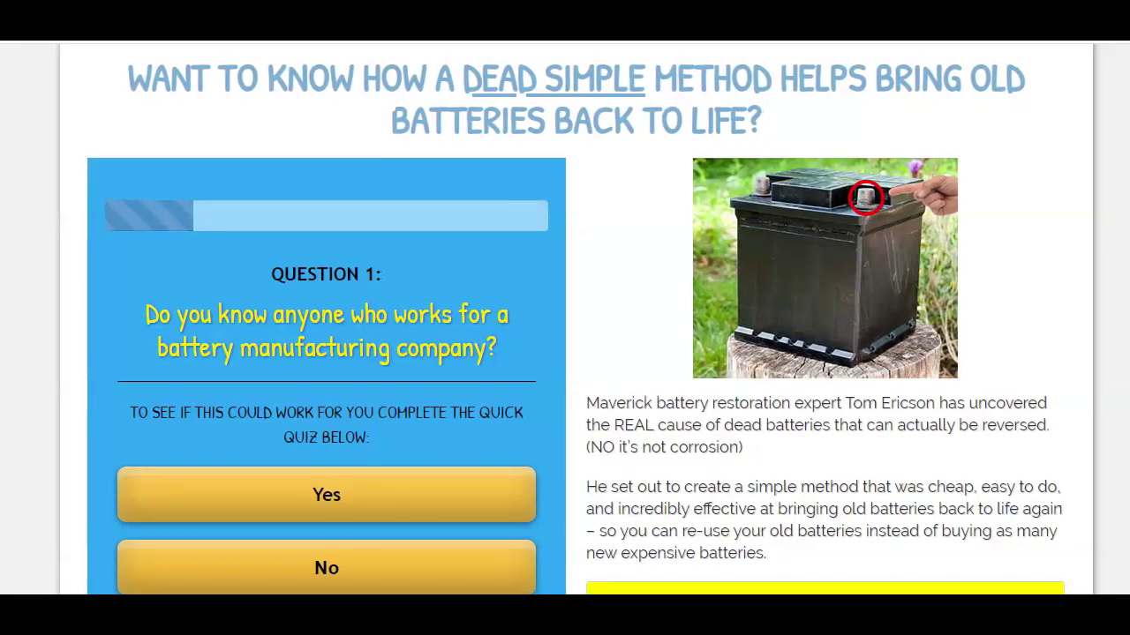
{"action": "scroll", "coordinate": [1116, 254], "scroll_direction": "down", "scroll_amount": 2}
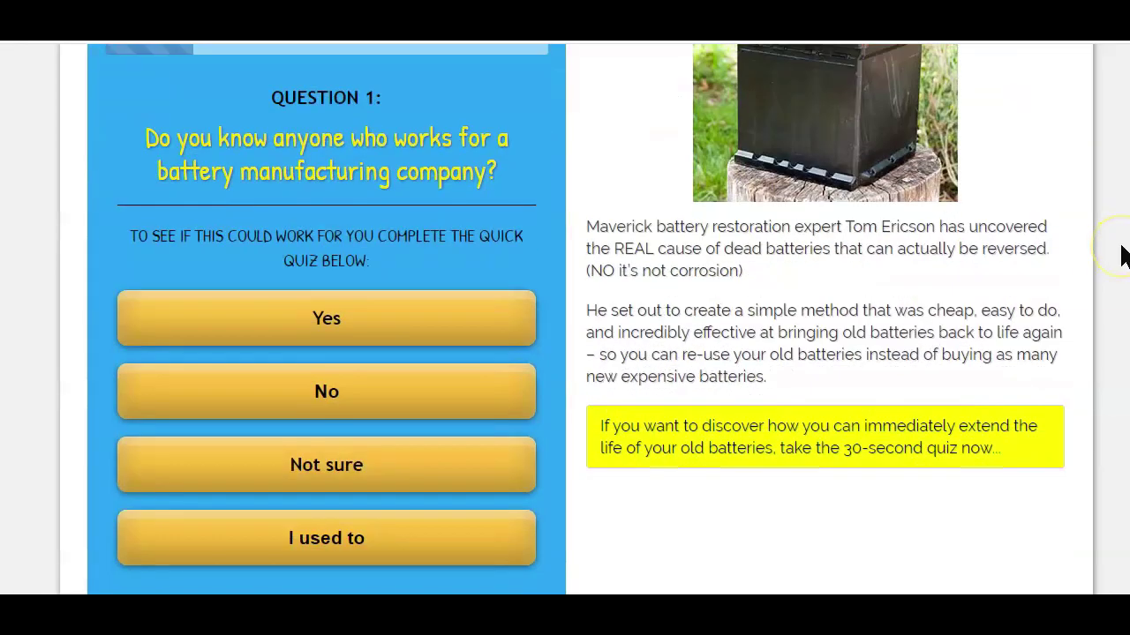
{"action": "scroll", "coordinate": [1121, 254], "scroll_direction": "up", "scroll_amount": 2}
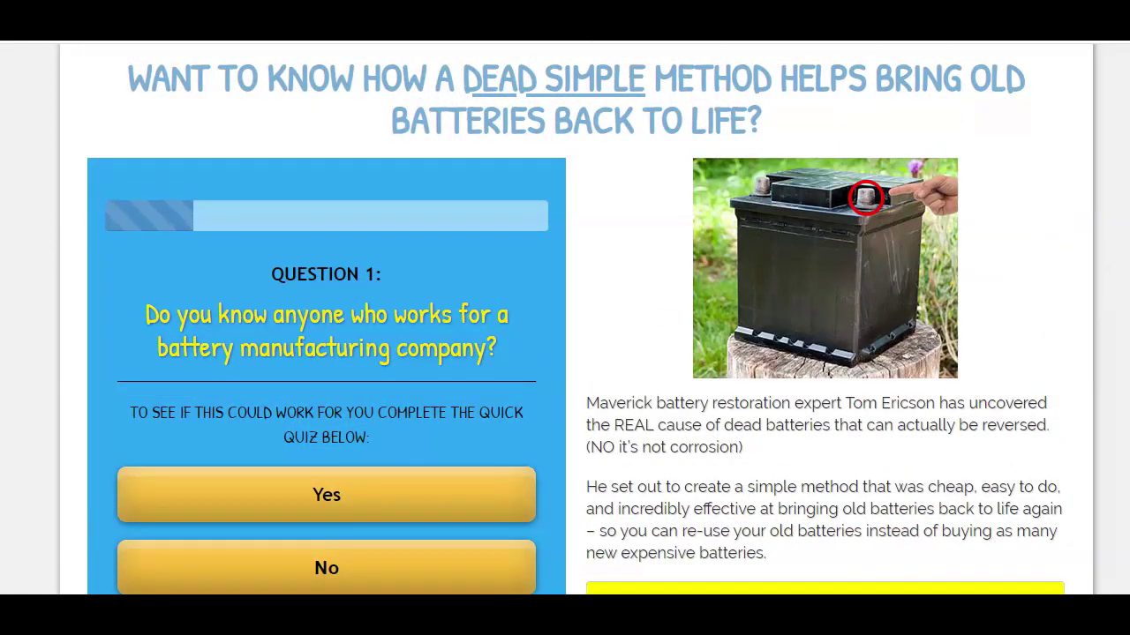
{"action": "scroll", "coordinate": [1123, 255], "scroll_direction": "down", "scroll_amount": 4}
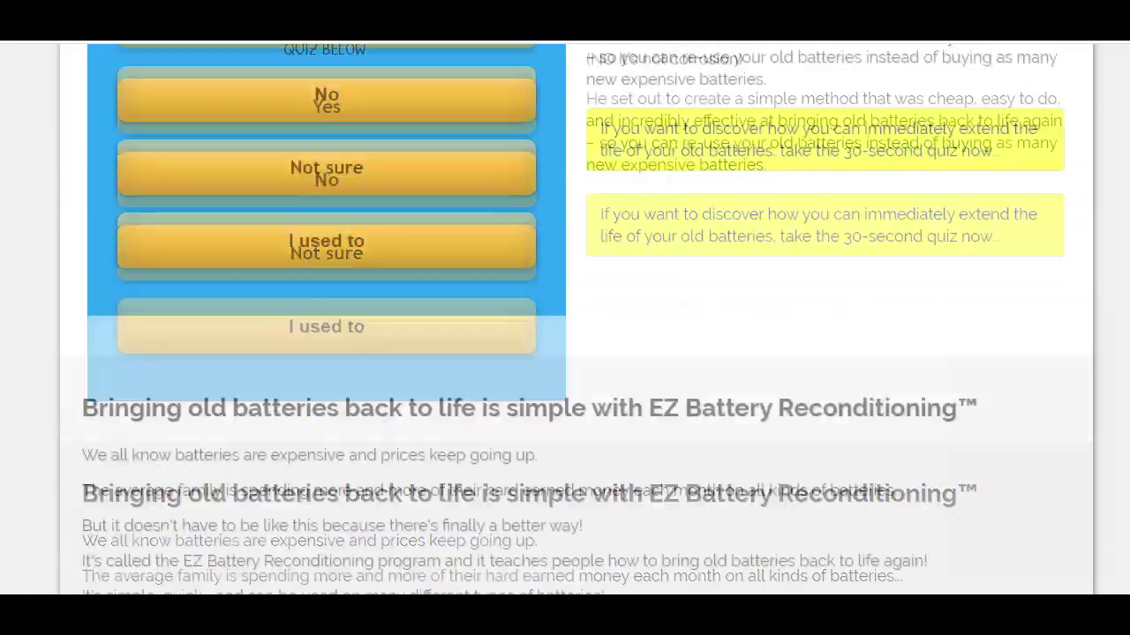
{"action": "scroll", "coordinate": [1123, 254], "scroll_direction": "up", "scroll_amount": 5}
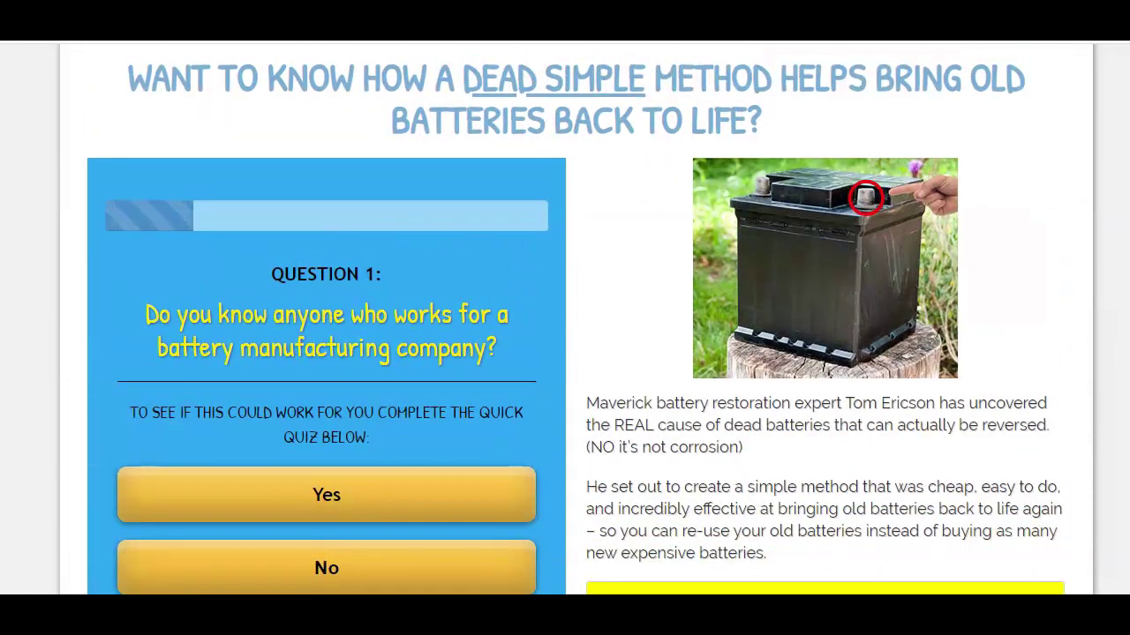
{"action": "scroll", "coordinate": [438, 338], "scroll_direction": "down", "scroll_amount": 1}
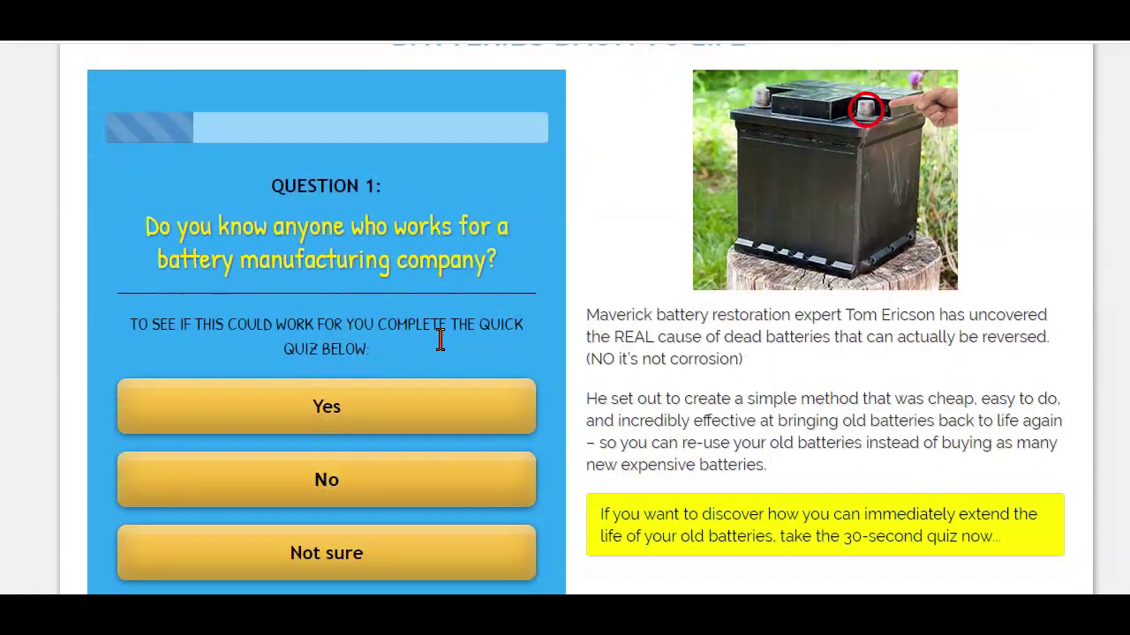
{"action": "scroll", "coordinate": [438, 338], "scroll_direction": "down", "scroll_amount": 1}
{"action": "left_click", "coordinate": [381, 343]}
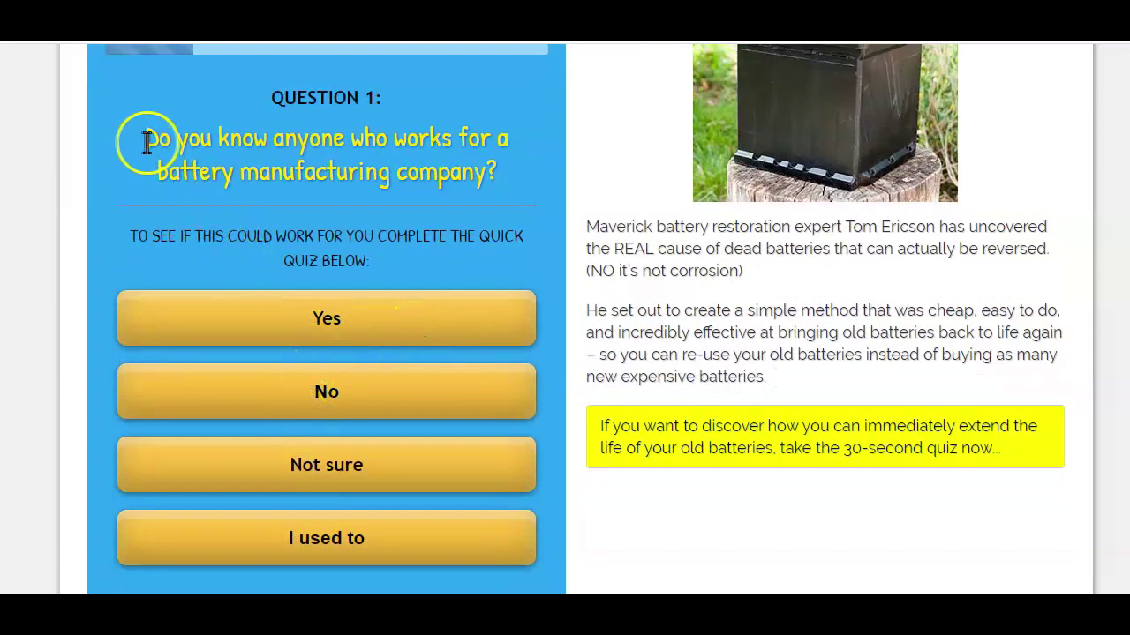
{"action": "scroll", "coordinate": [370, 303], "scroll_direction": "up", "scroll_amount": 1}
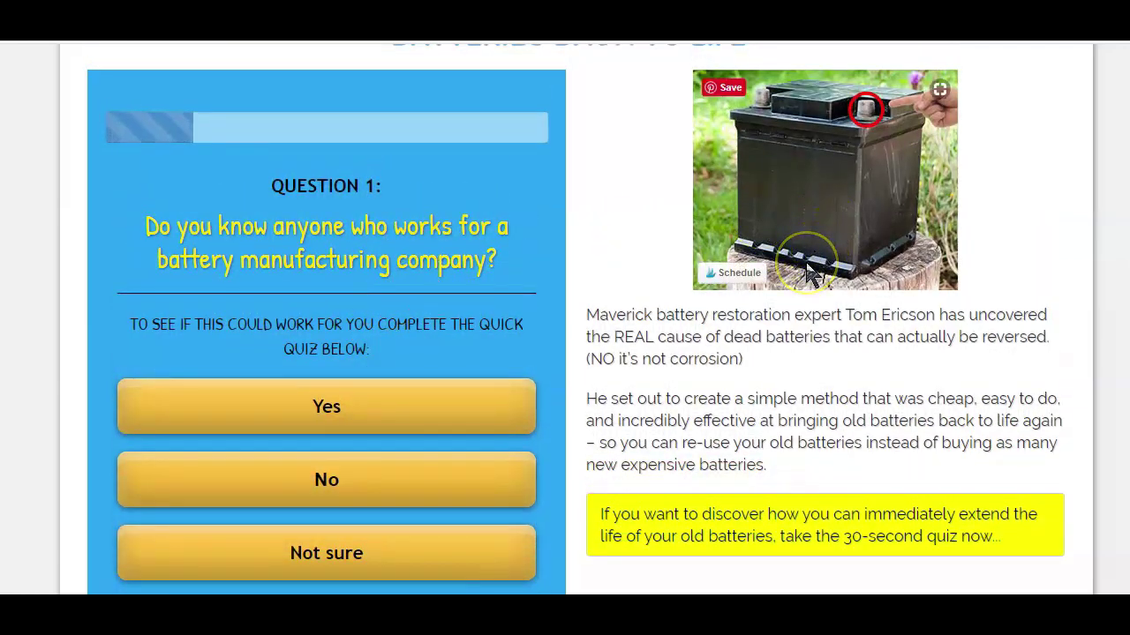
{"action": "scroll", "coordinate": [808, 271], "scroll_direction": "down", "scroll_amount": 3}
{"action": "scroll", "coordinate": [807, 272], "scroll_direction": "up", "scroll_amount": 2}
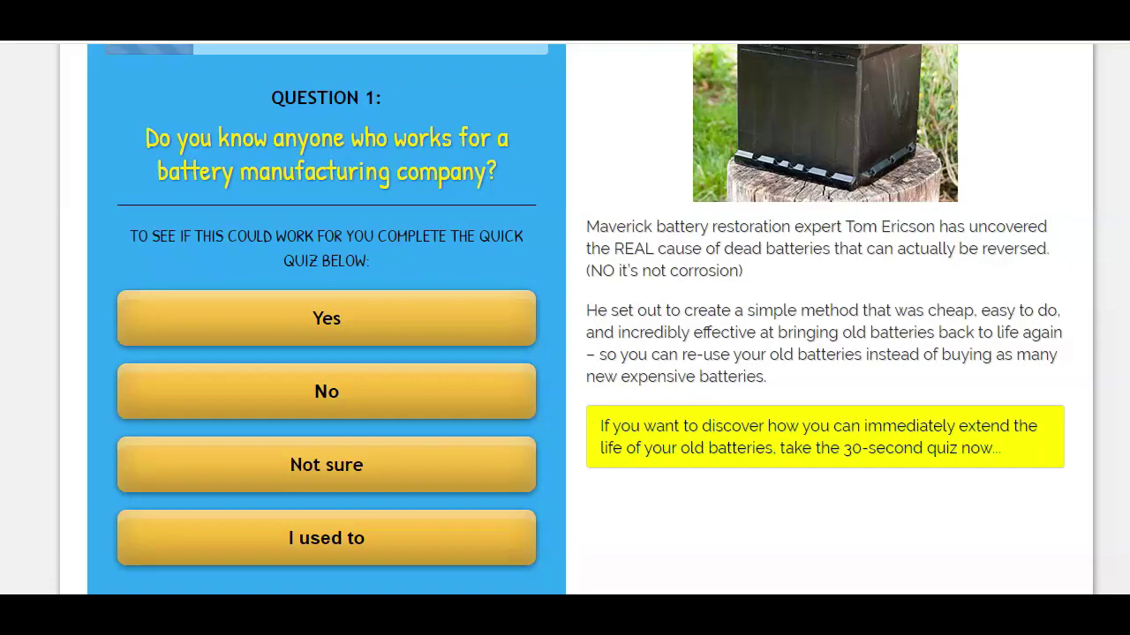
{"action": "scroll", "coordinate": [565, 318], "scroll_direction": "up", "scroll_amount": 1}
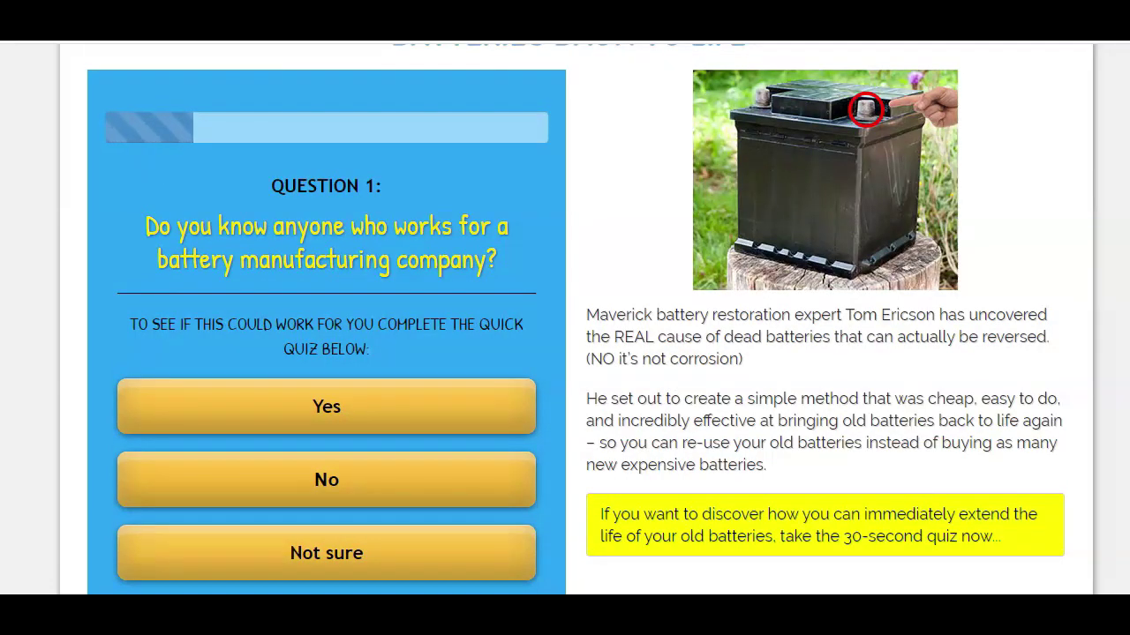
{"action": "scroll", "coordinate": [296, 123], "scroll_direction": "up", "scroll_amount": 2}
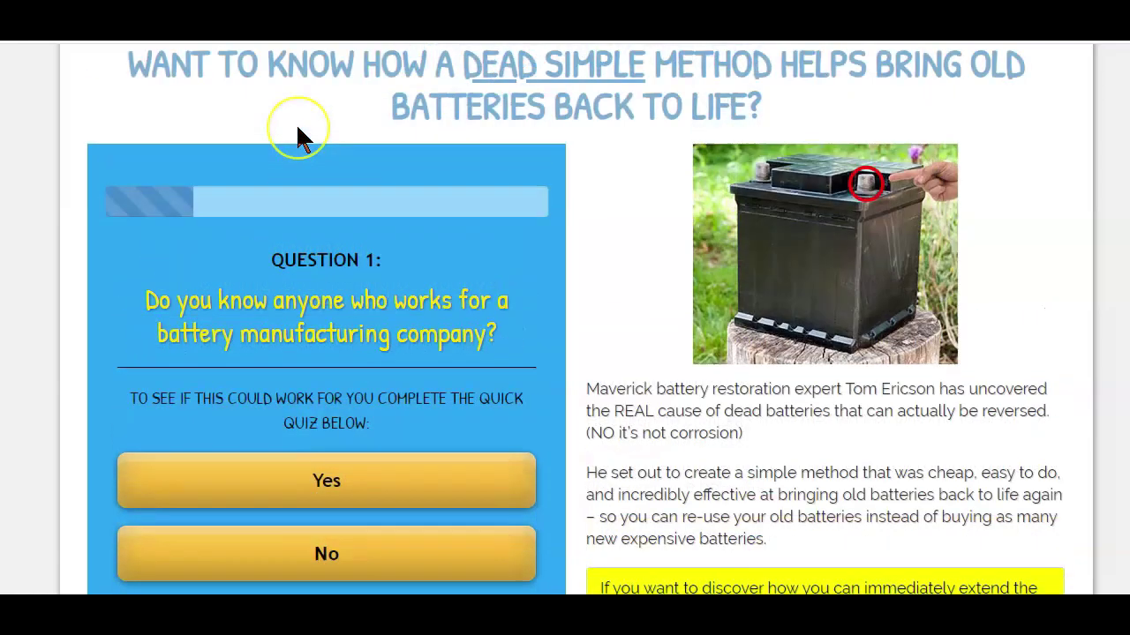
{"action": "scroll", "coordinate": [297, 137], "scroll_direction": "down", "scroll_amount": 1}
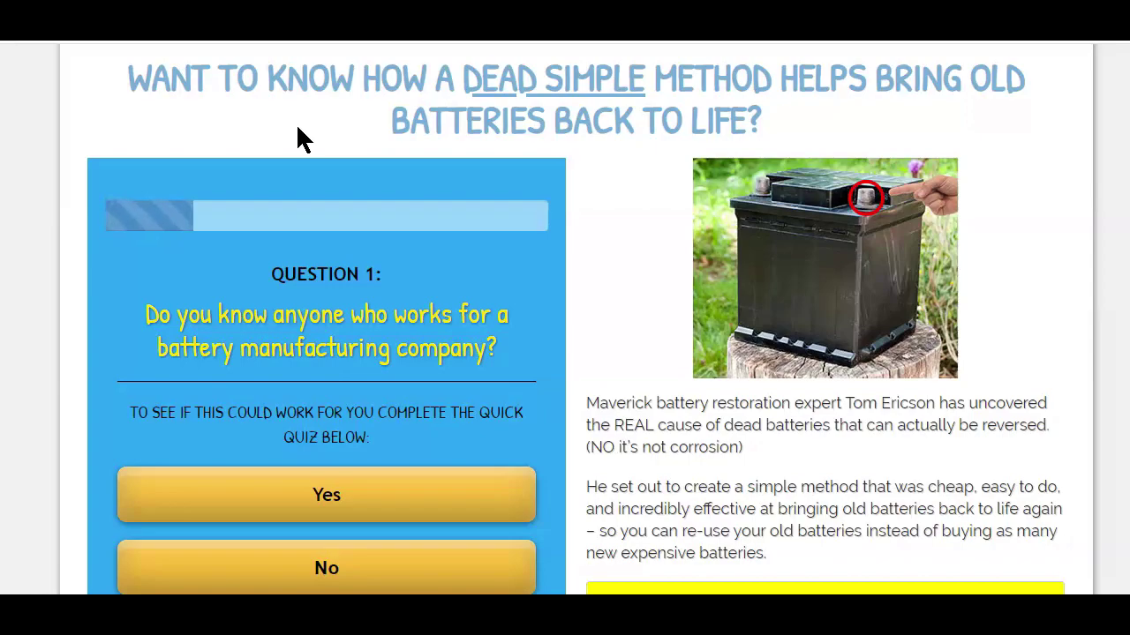
Create a new blank site in Google Sites and name it "OLD BATTERIES BACK".
{"action": "left_click", "coordinate": [237, 44]}
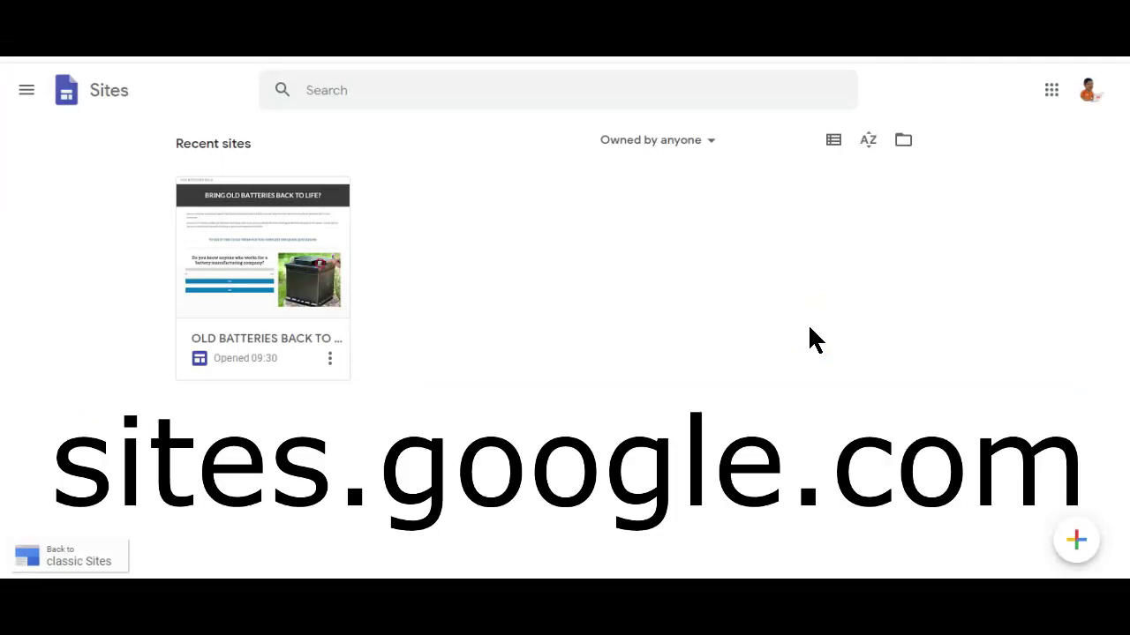
{"action": "left_click", "coordinate": [1074, 545]}
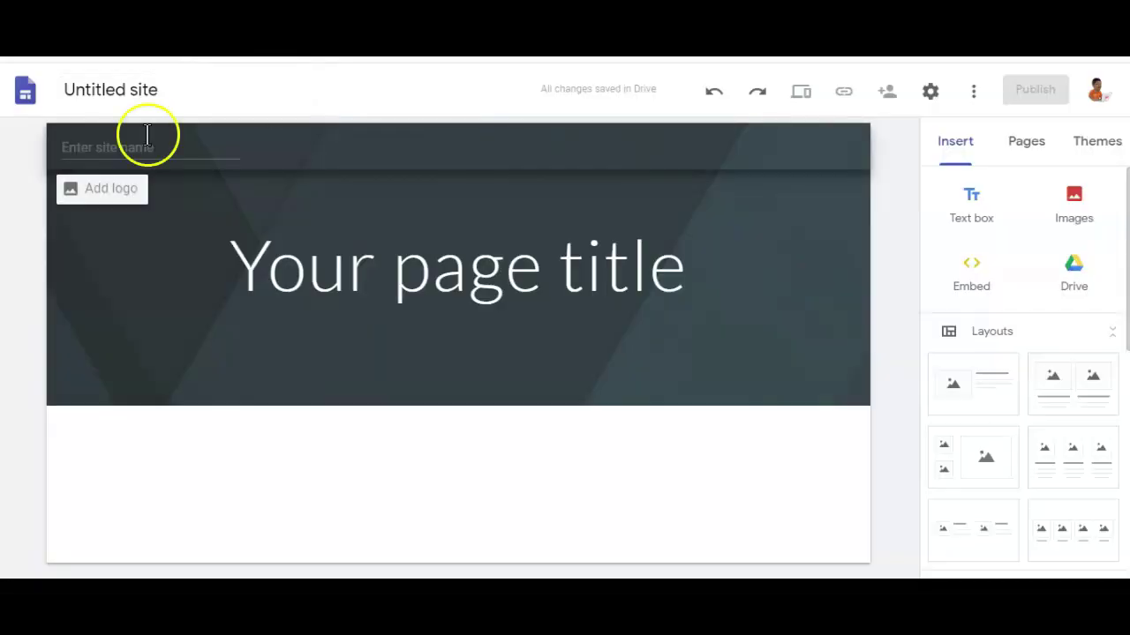
{"action": "left_click", "coordinate": [158, 90]}
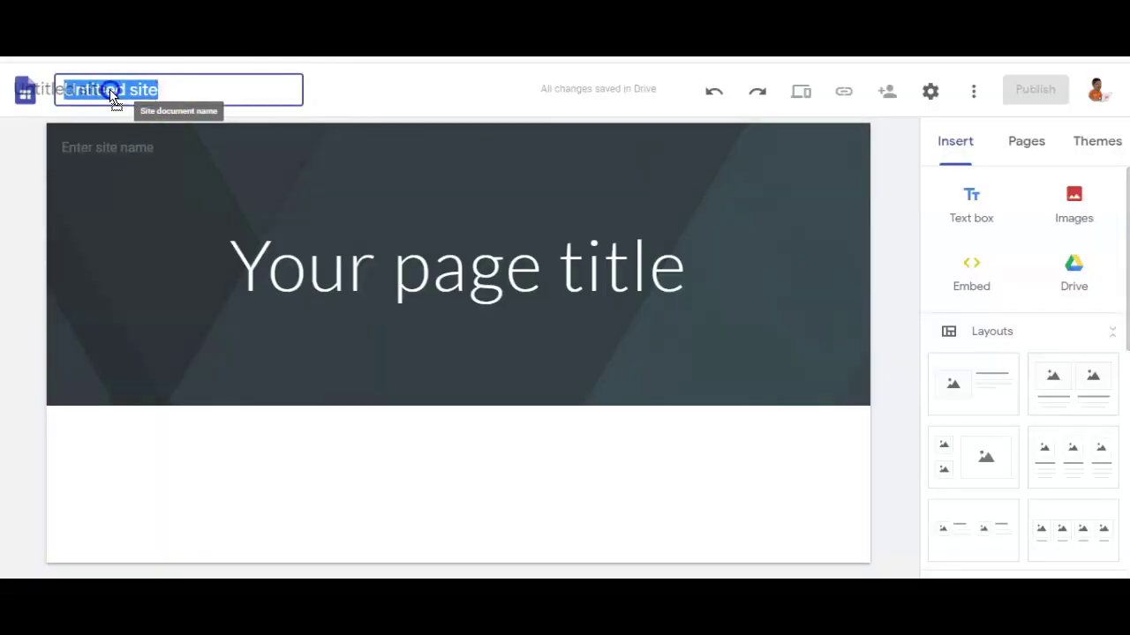
{"action": "type", "text": "OLD BATTERIES BACK"}
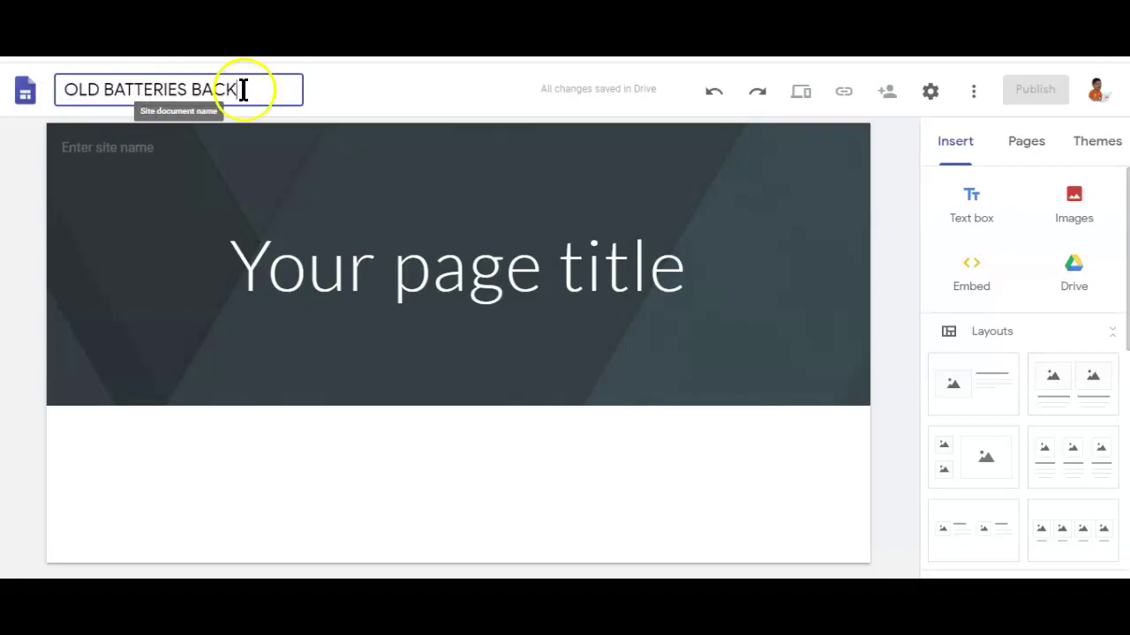
{"action": "left_click_drag", "start_coordinate": [242, 90], "coordinate": [60, 90]}
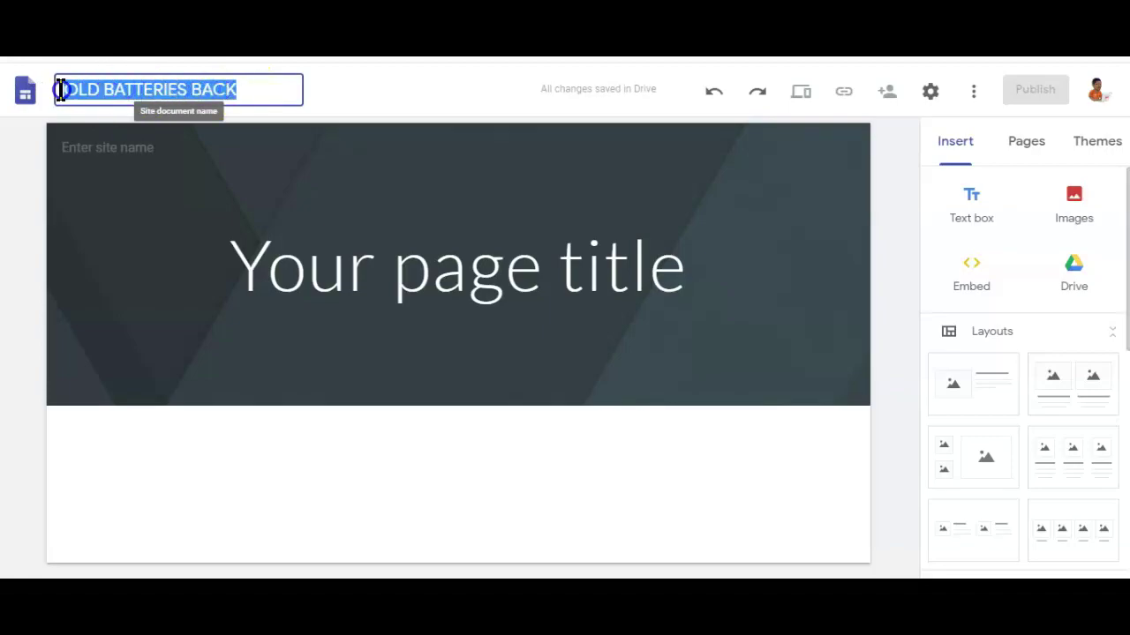
{"action": "left_click", "coordinate": [246, 90]}
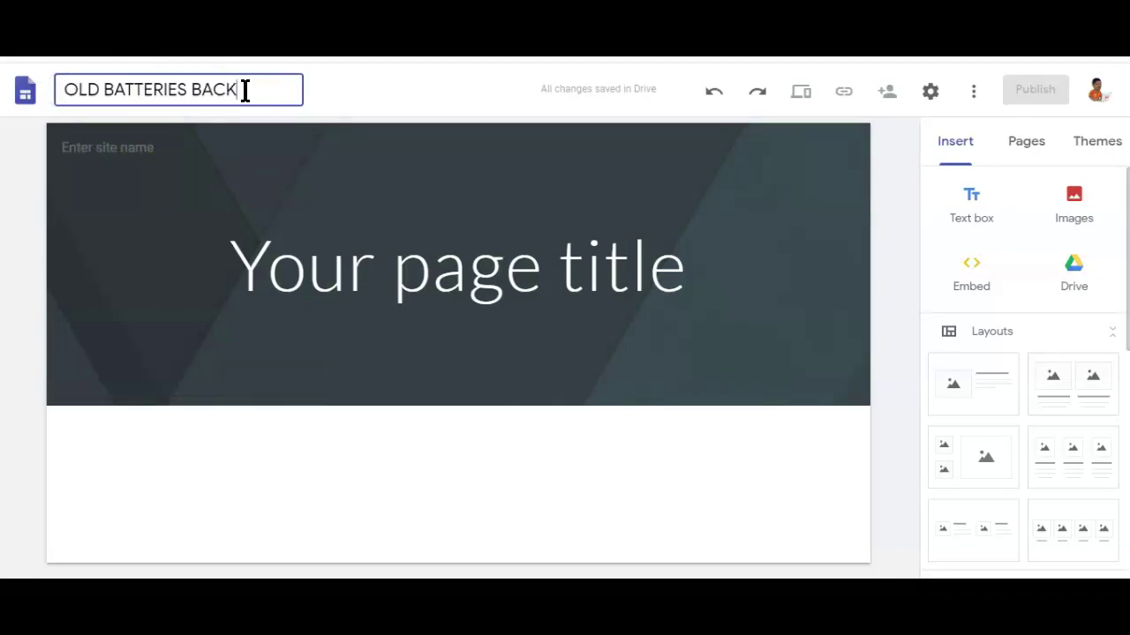
{"action": "left_click", "coordinate": [896, 265]}
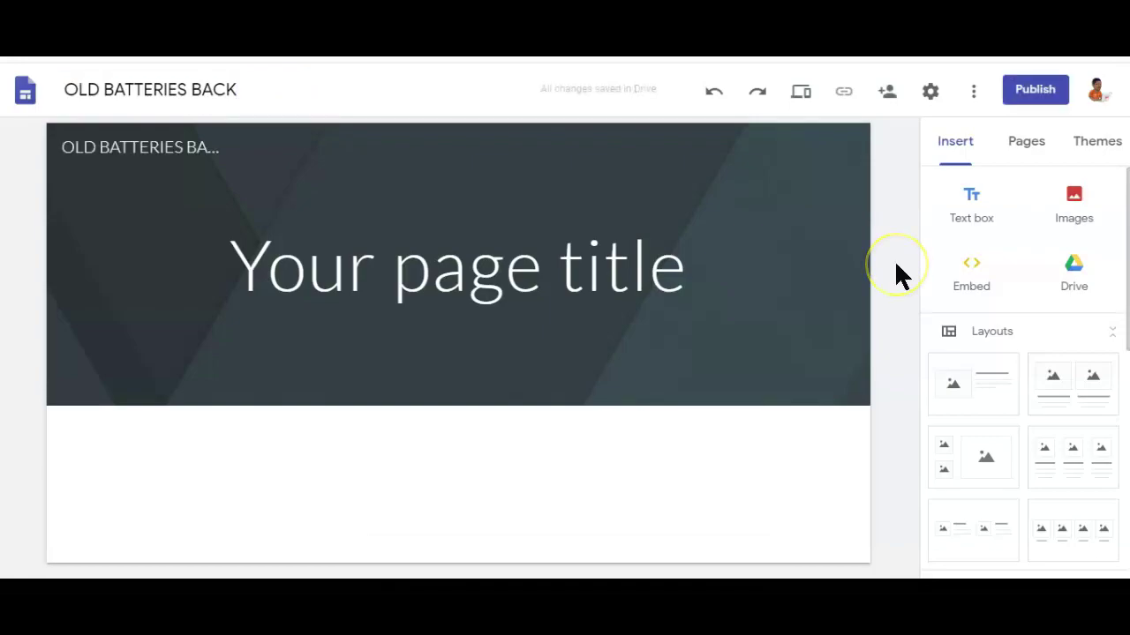
Try the Large banner and Cover header types on the page header, and set it to Title only.
{"action": "mouse_move", "coordinate": [508, 331]}
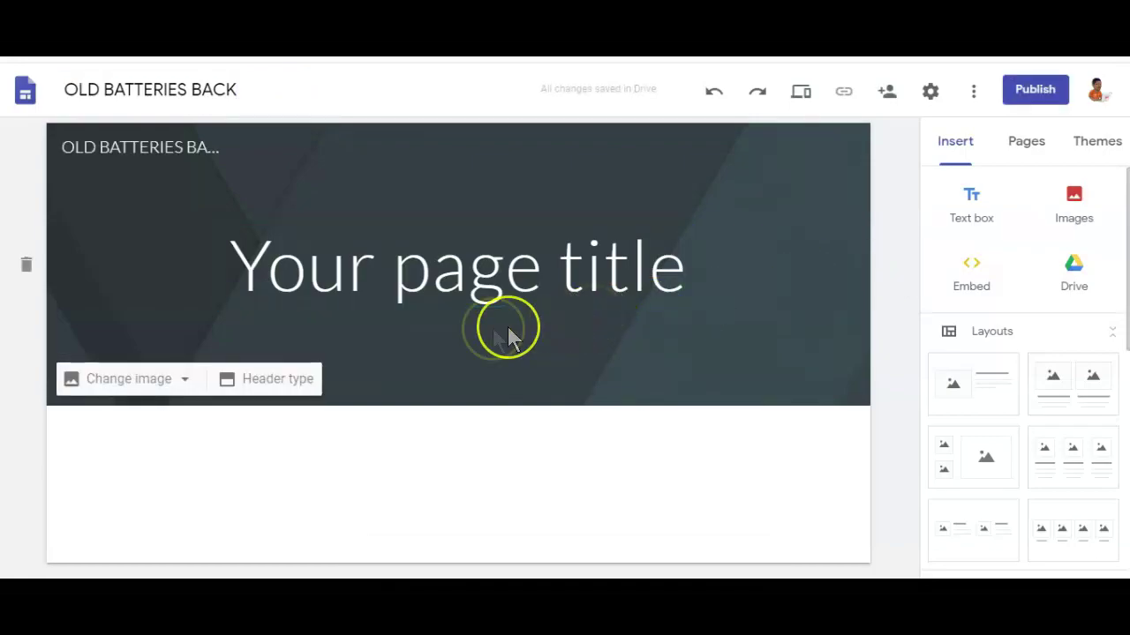
{"action": "left_click", "coordinate": [284, 382]}
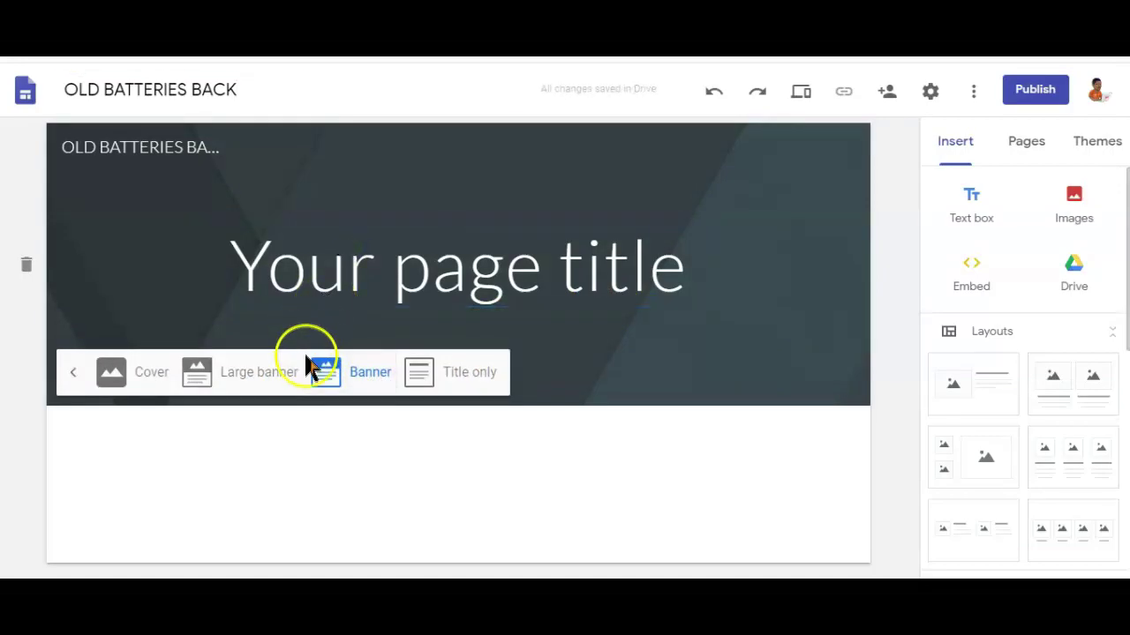
{"action": "left_click", "coordinate": [235, 382]}
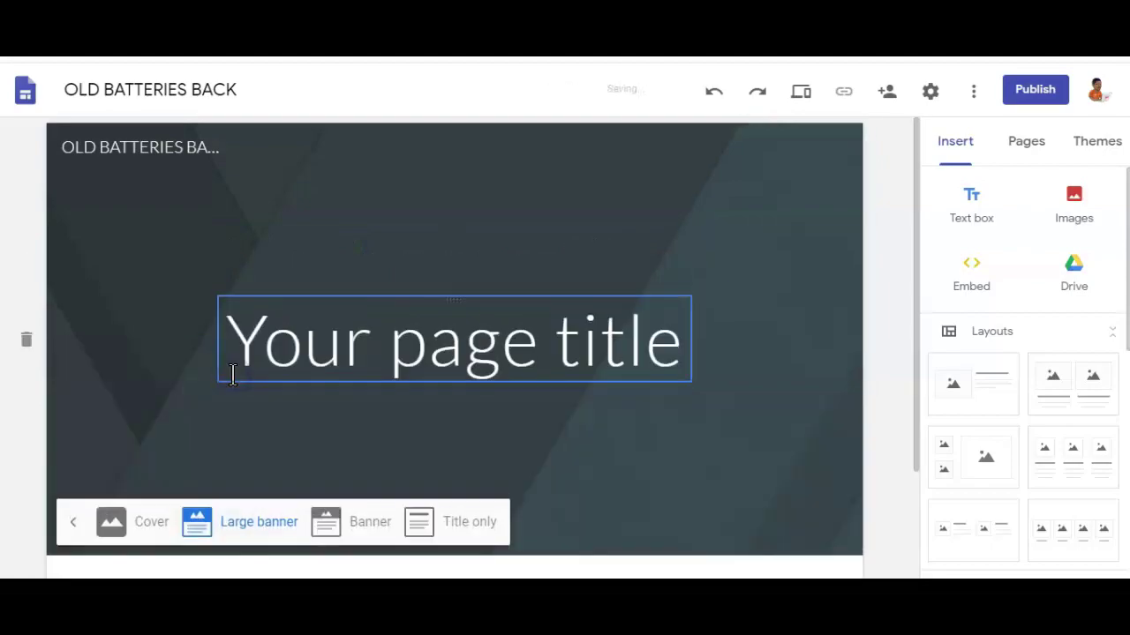
{"action": "left_click", "coordinate": [156, 523]}
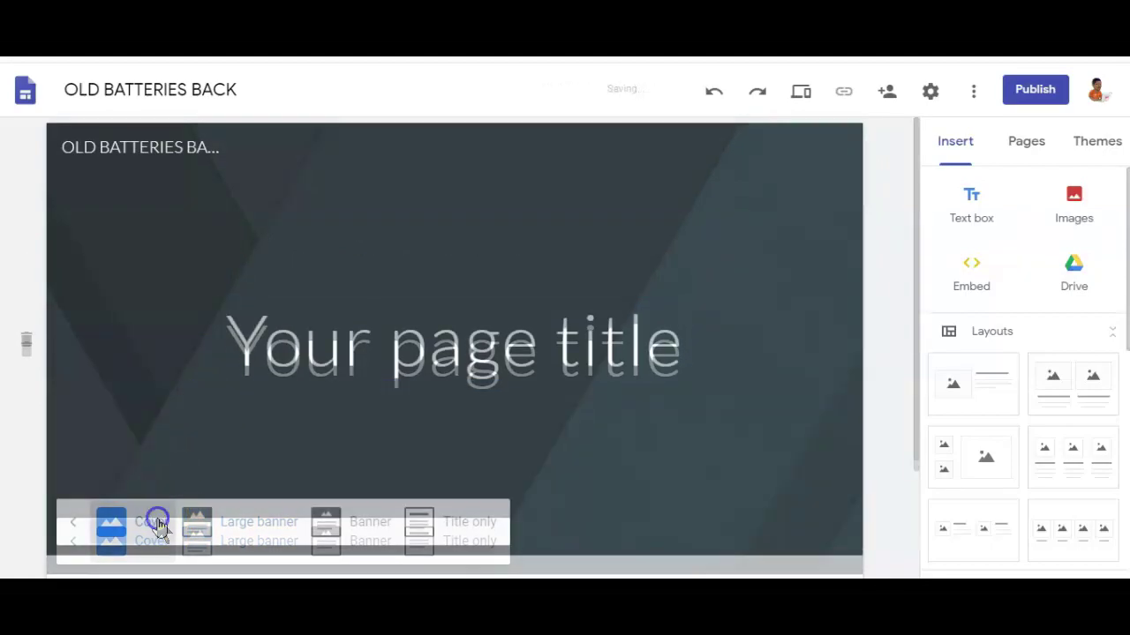
{"action": "scroll", "coordinate": [344, 432], "scroll_direction": "down", "scroll_amount": 1}
{"action": "left_click", "coordinate": [258, 471]}
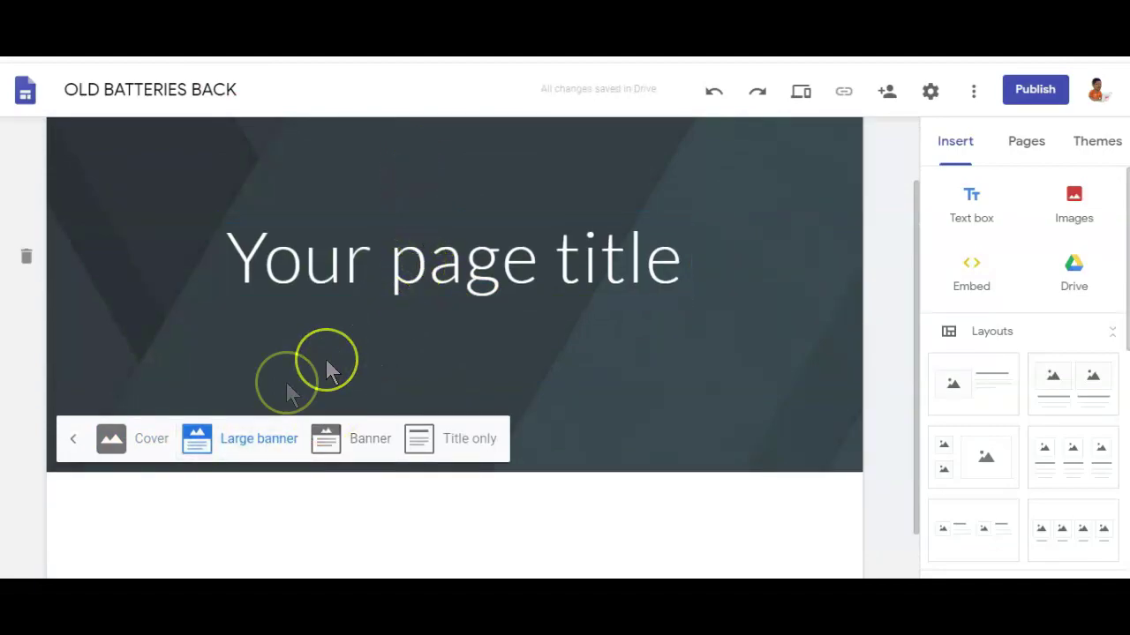
{"action": "left_click", "coordinate": [147, 442]}
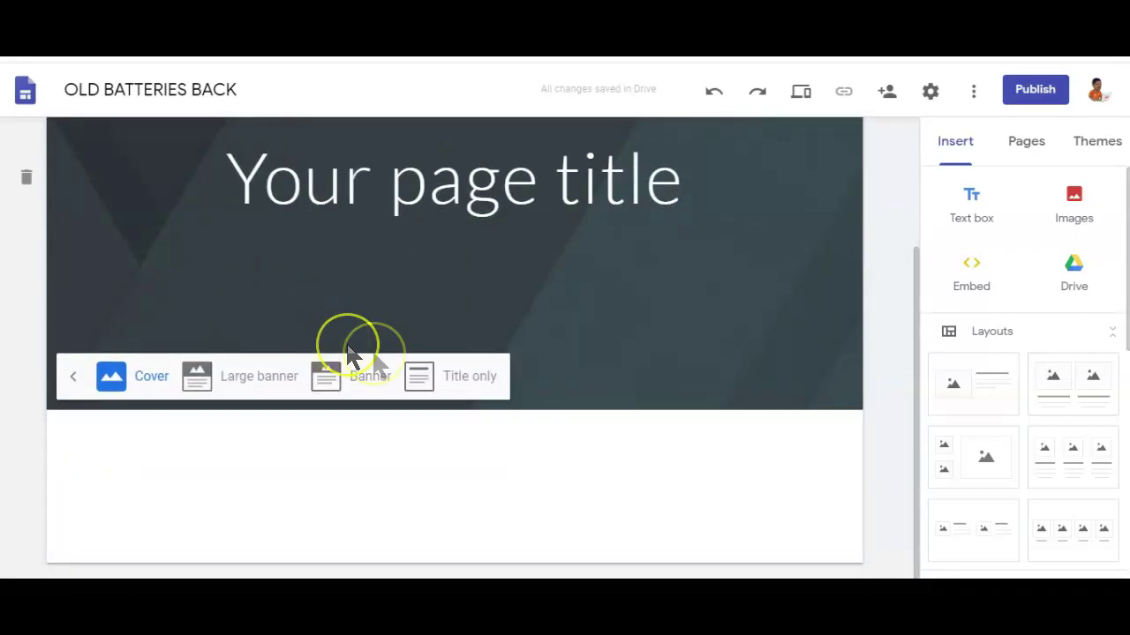
{"action": "left_click", "coordinate": [450, 376]}
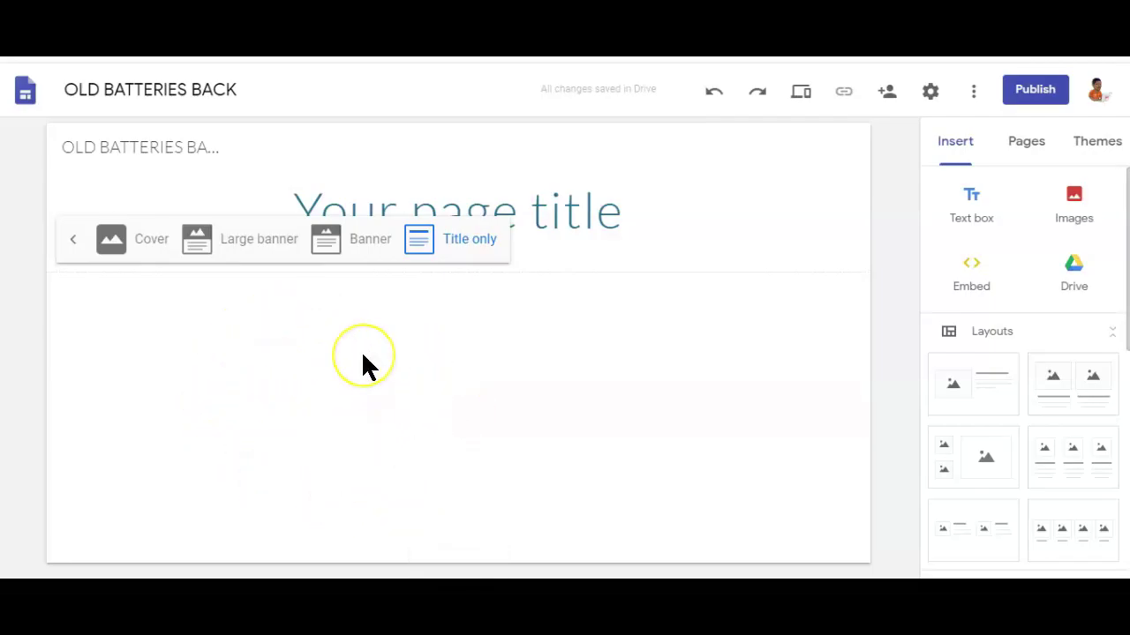
Replace the placeholder page title with "BRING OLD BATTERIES BACK TO LIFE?" and make it bold.
{"action": "left_click", "coordinate": [547, 217]}
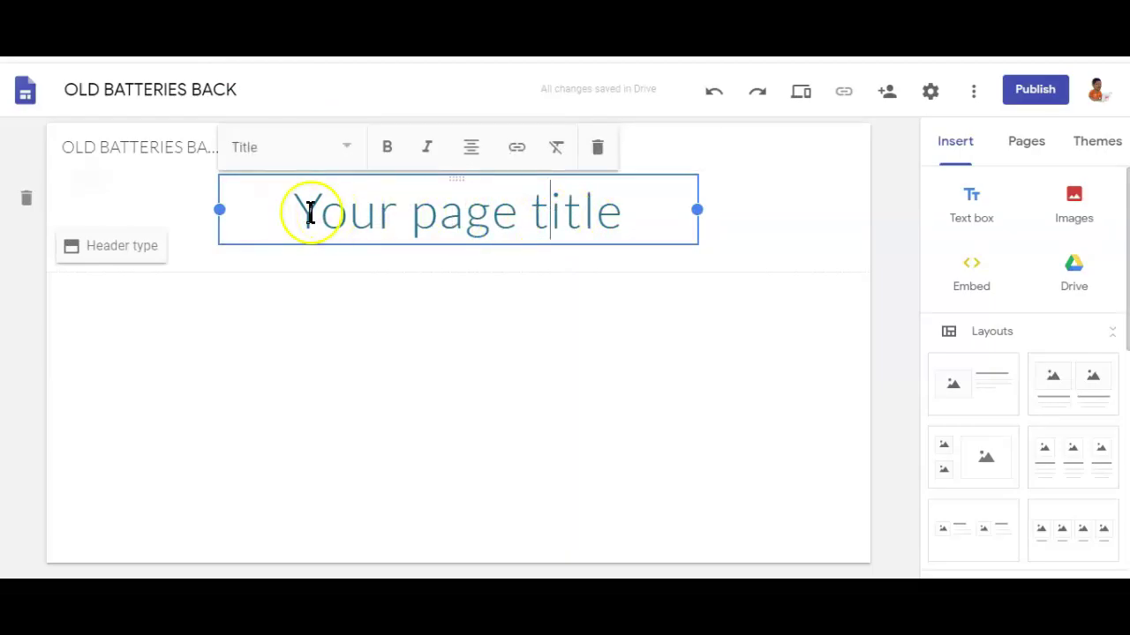
{"action": "type", "text": "BRING OLD BATTERIES BACK TO LIFE?"}
{"action": "key", "text": "ctrl+a"}
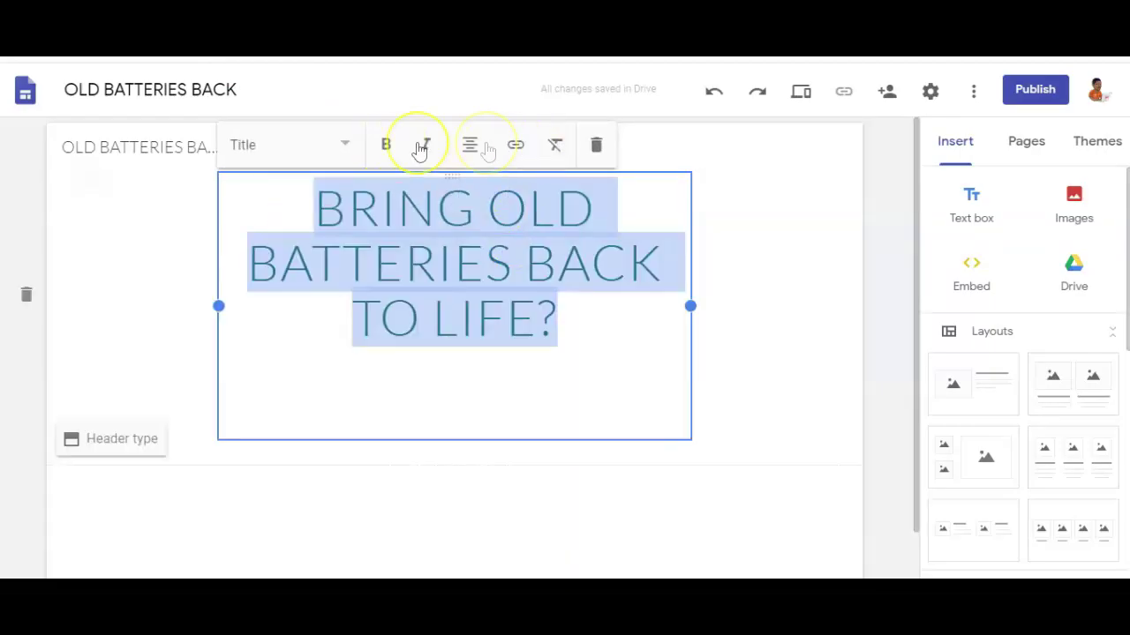
{"action": "left_click", "coordinate": [386, 147]}
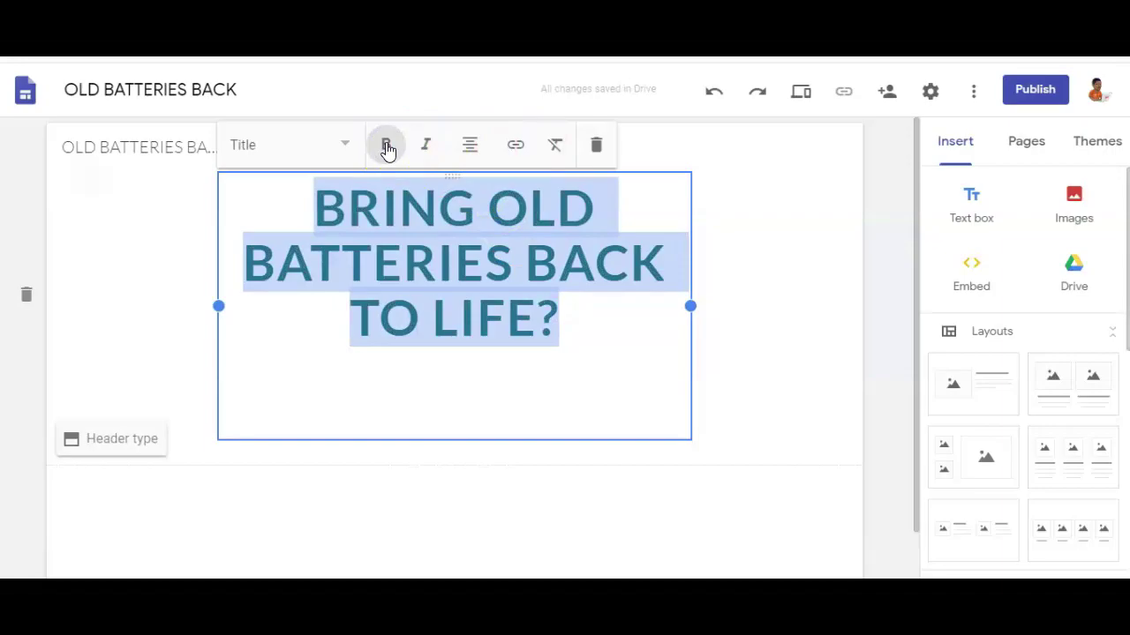
Try the Heading text style on the page title, and undo that style change.
{"action": "left_click", "coordinate": [347, 148]}
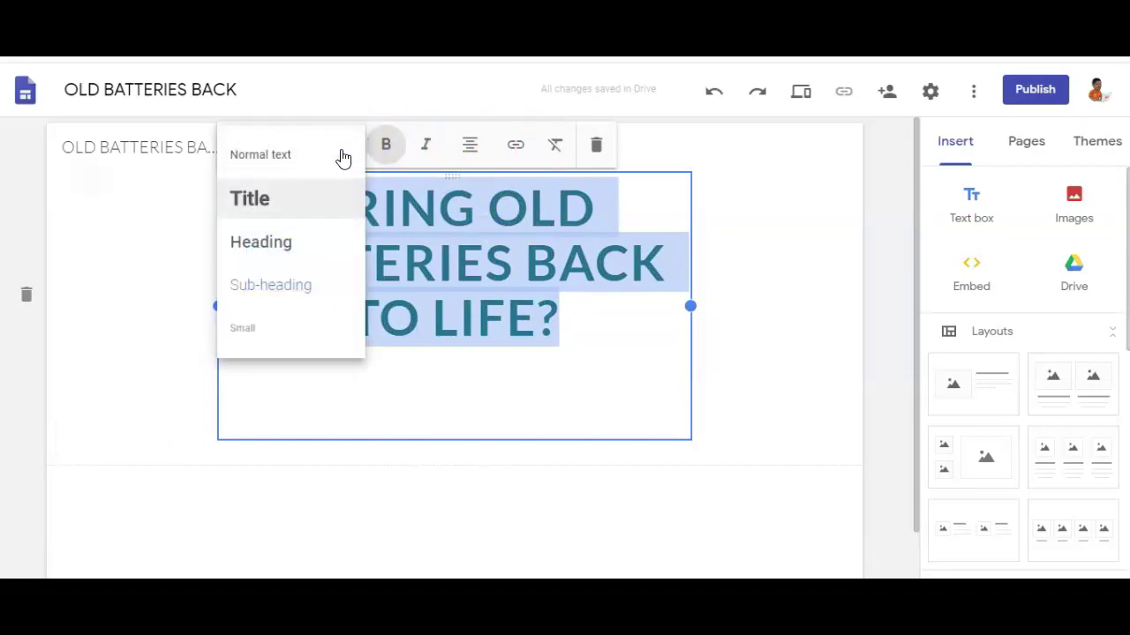
{"action": "left_click", "coordinate": [285, 243]}
{"action": "key", "text": "ctrl+z"}
Widen the page title's text box so the title wraps onto two lines, and deselect it.
{"action": "left_click", "coordinate": [588, 262]}
{"action": "left_click_drag", "start_coordinate": [224, 261], "coordinate": [157, 235]}
{"action": "left_click", "coordinate": [802, 291]}
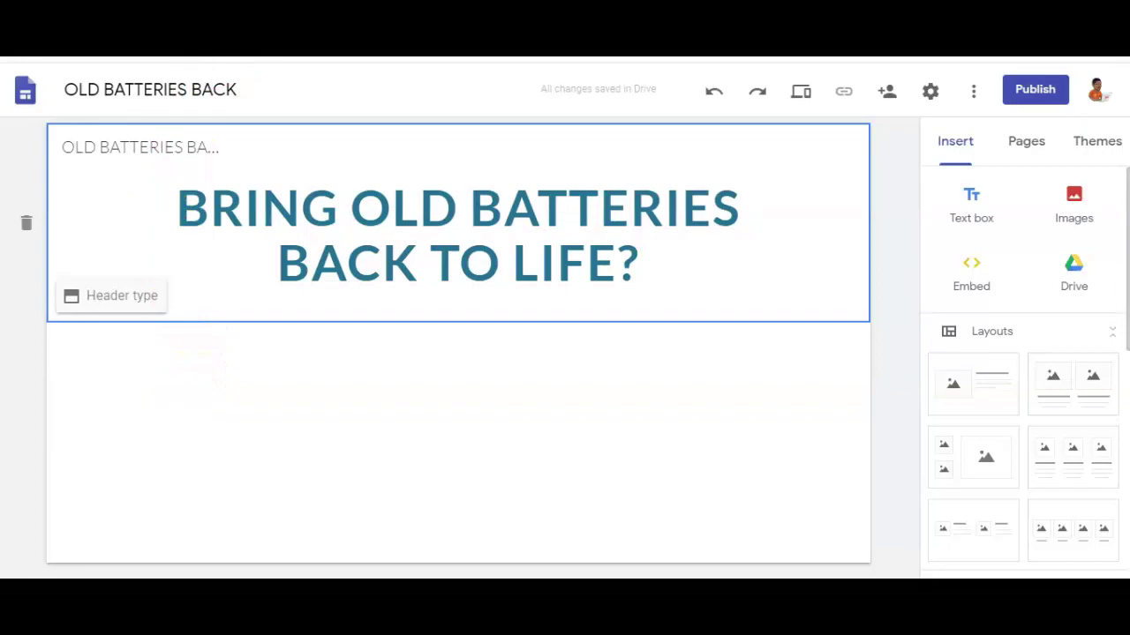
{"action": "key", "text": "Escape"}
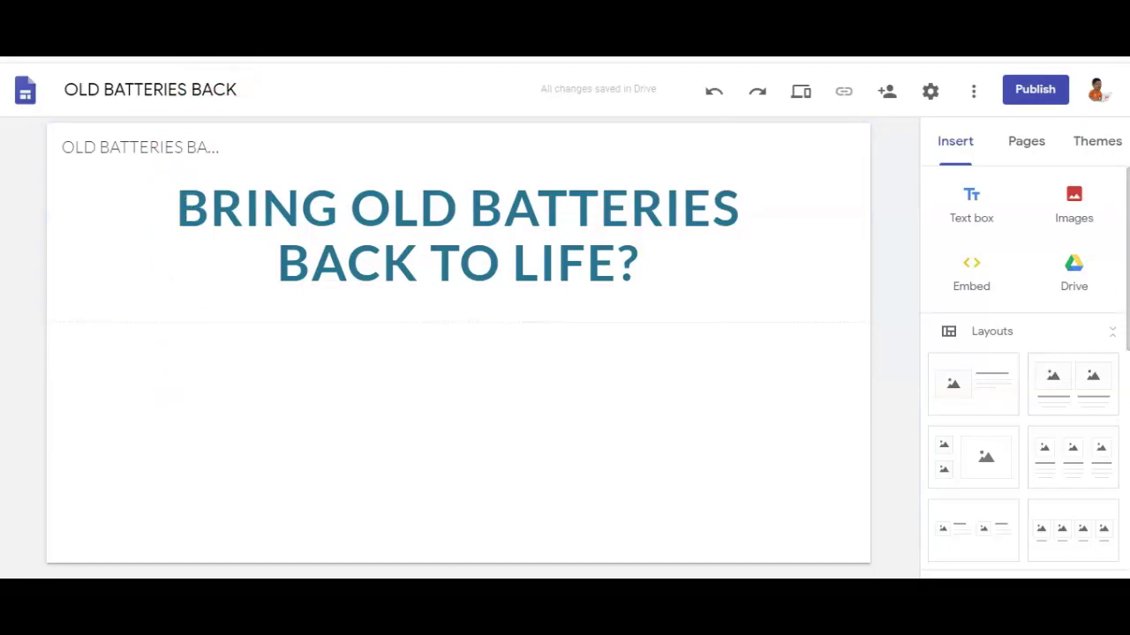
Insert a text box below the page title and fill it with the two introductory paragraphs copied from the reference landing page.
{"action": "scroll", "coordinate": [989, 245], "scroll_direction": "down", "scroll_amount": 8}
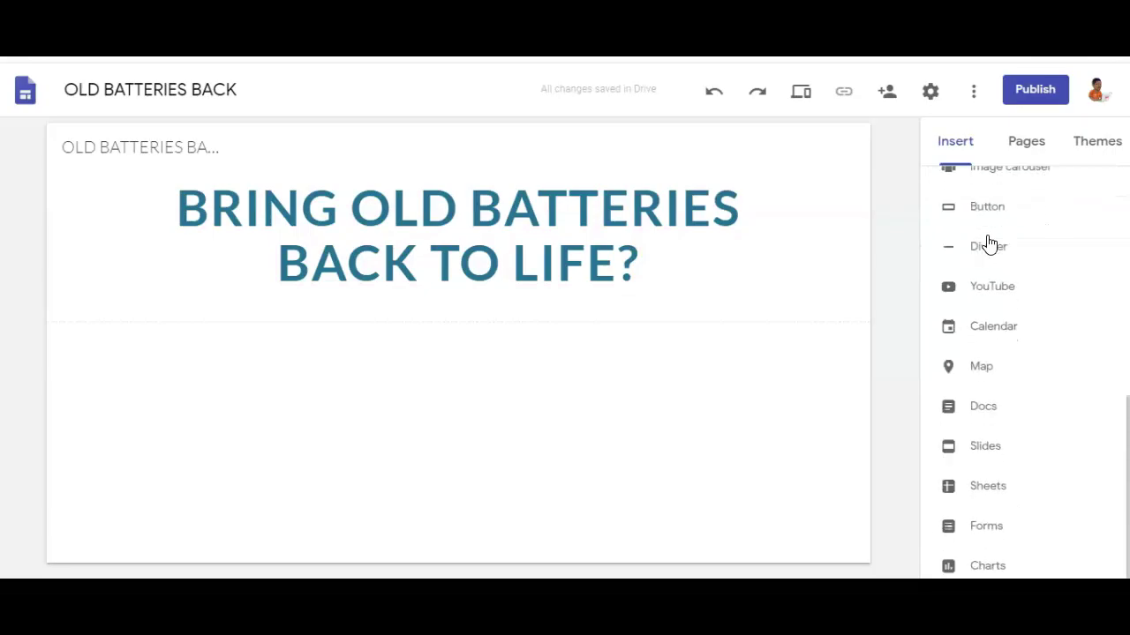
{"action": "scroll", "coordinate": [989, 244], "scroll_direction": "up", "scroll_amount": 5}
{"action": "scroll", "coordinate": [989, 244], "scroll_direction": "up", "scroll_amount": 3}
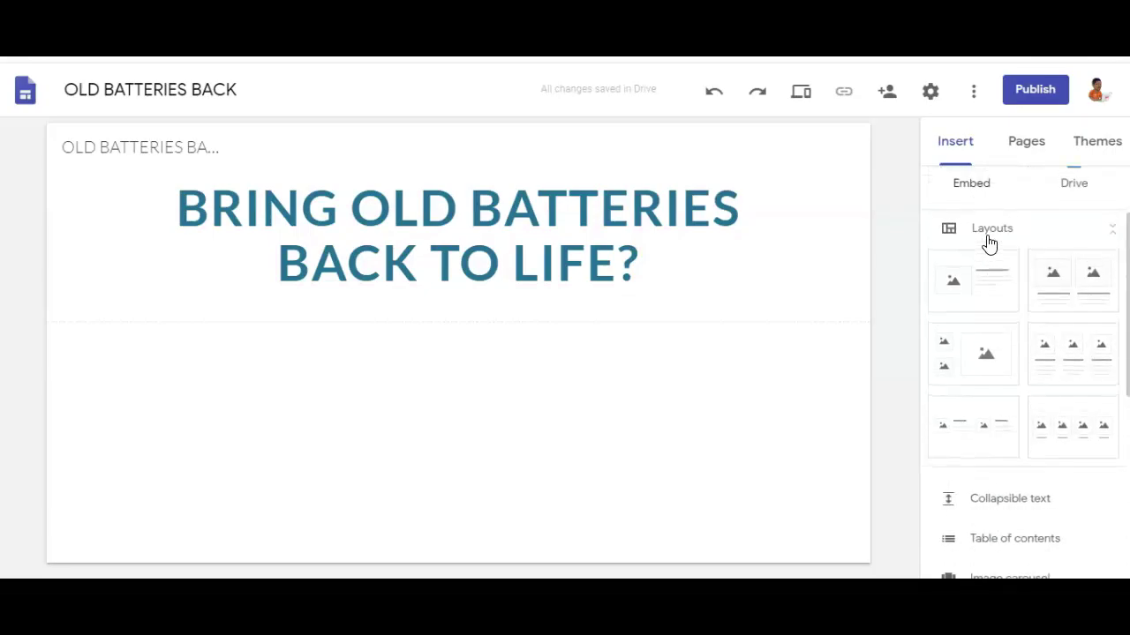
{"action": "left_click", "coordinate": [971, 212]}
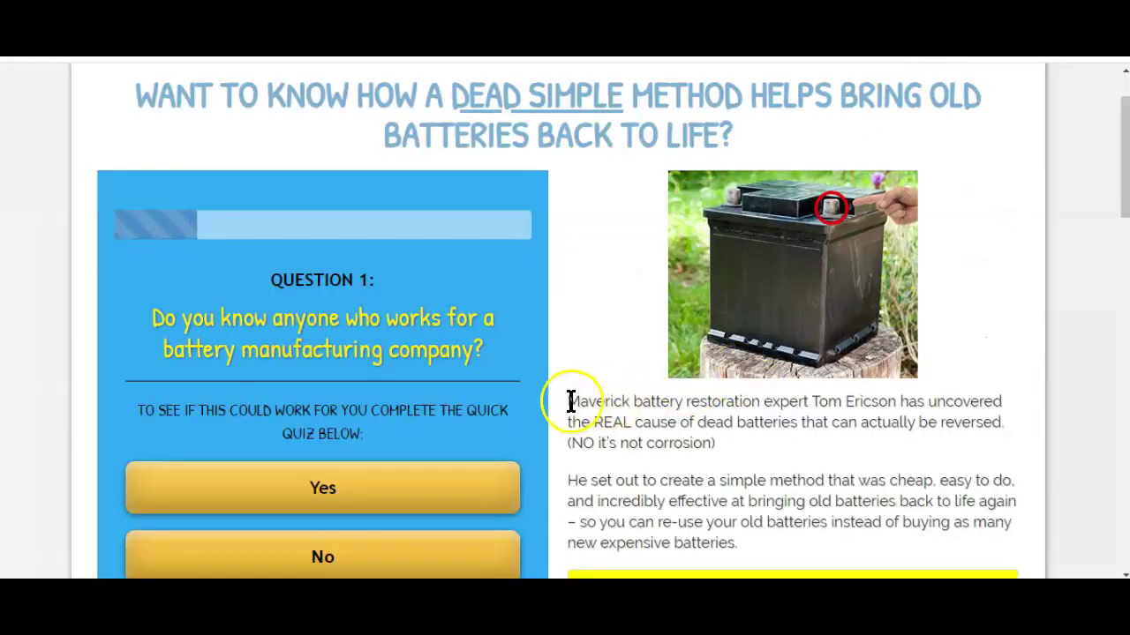
{"action": "left_click_drag", "start_coordinate": [574, 406], "coordinate": [743, 534]}
{"action": "right_click", "coordinate": [708, 522]}
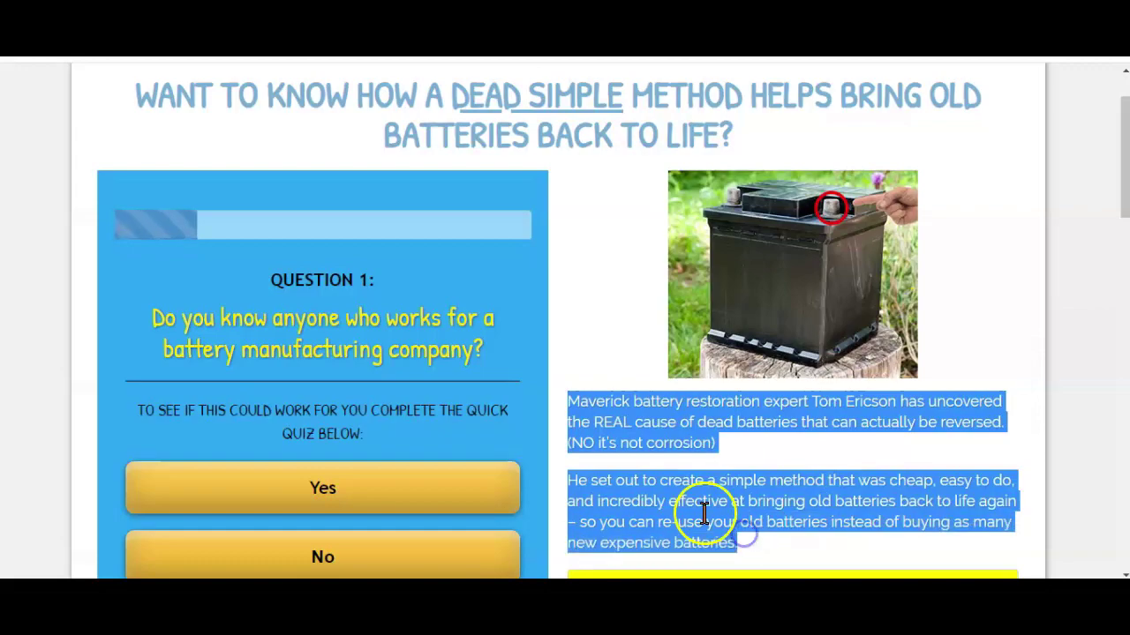
{"action": "left_click", "coordinate": [742, 357]}
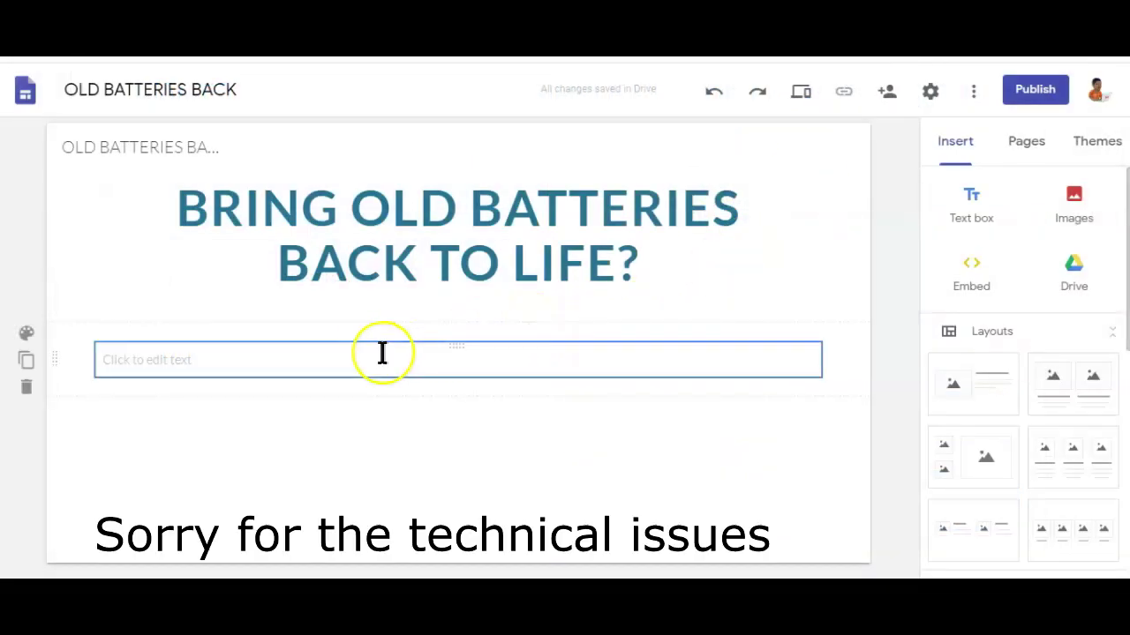
{"action": "left_click", "coordinate": [364, 354]}
{"action": "right_click", "coordinate": [357, 357]}
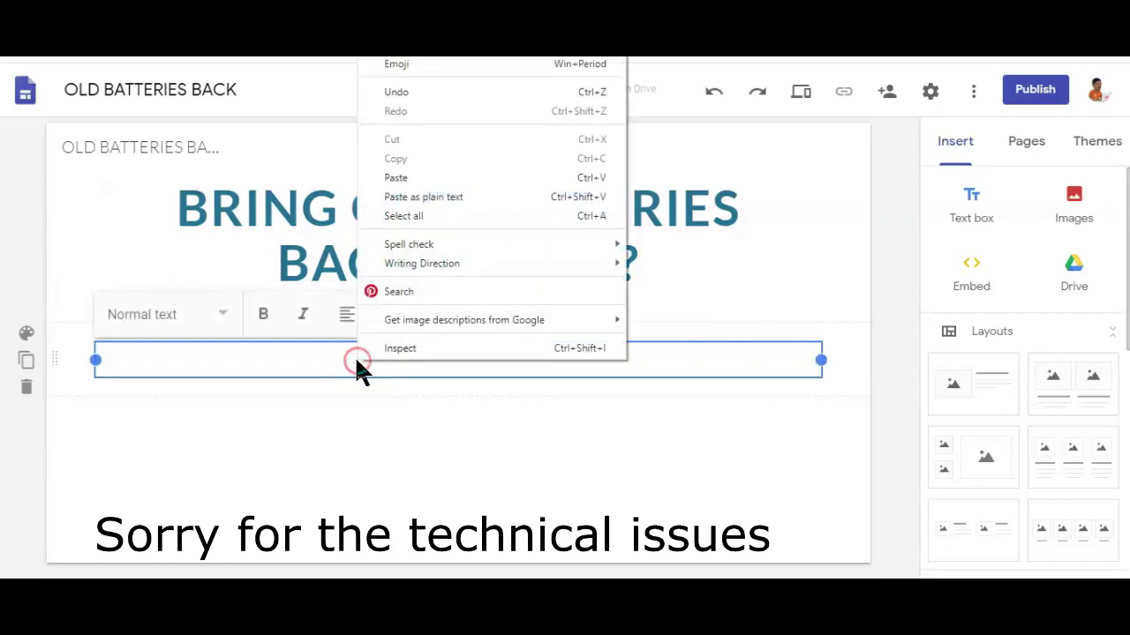
{"action": "left_click", "coordinate": [413, 177]}
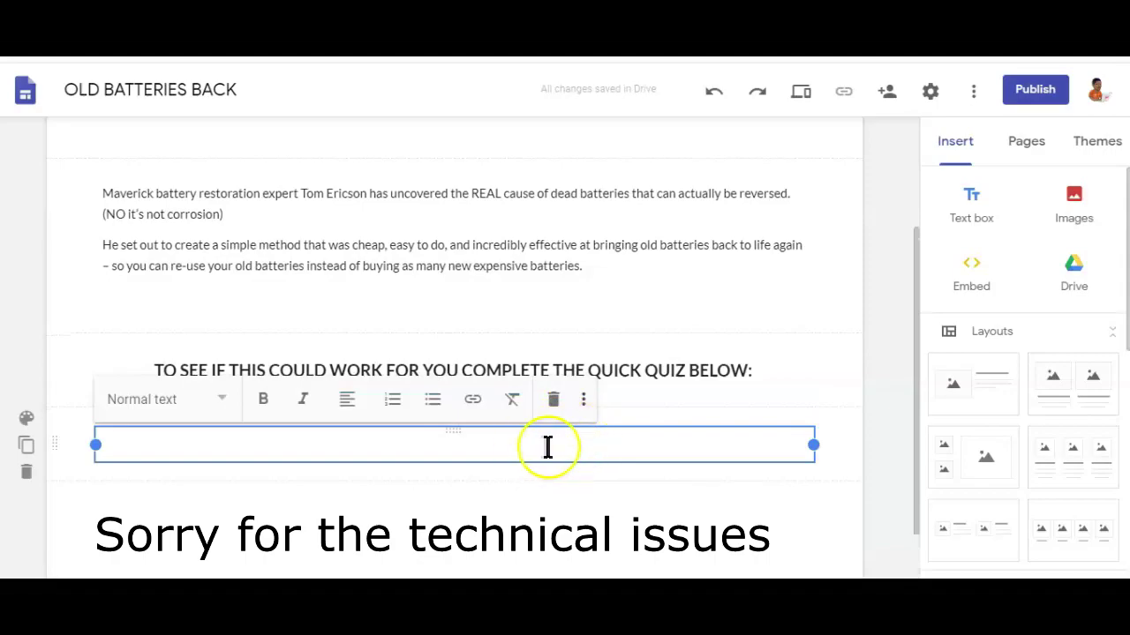
Add a centred text box containing the copied line "TO SEE IF THIS COULD WORK FOR YOU COMPLETE THE QUICK QUIZ BELOW:".
{"action": "left_click", "coordinate": [972, 207]}
{"action": "left_click_drag", "start_coordinate": [137, 411], "coordinate": [367, 439]}
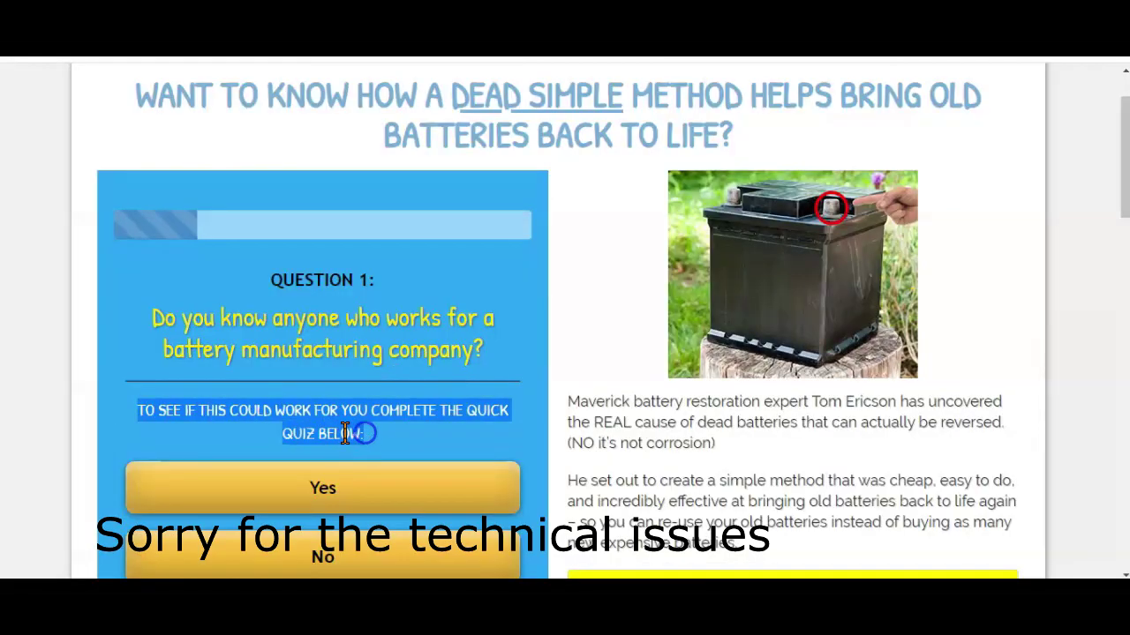
{"action": "right_click", "coordinate": [353, 433]}
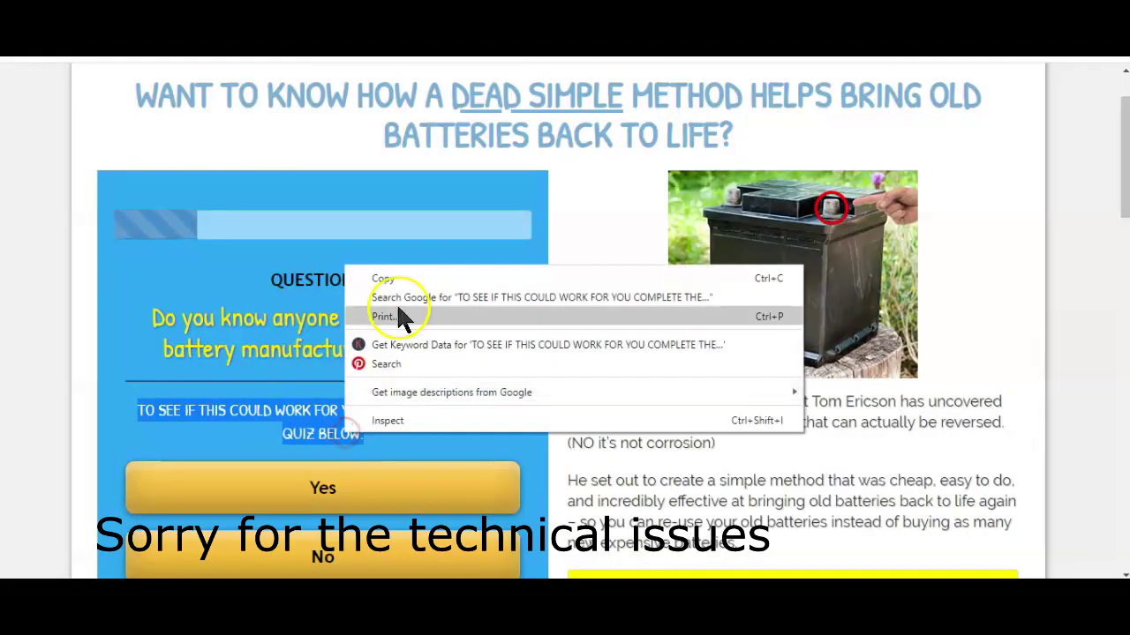
{"action": "left_click", "coordinate": [397, 277]}
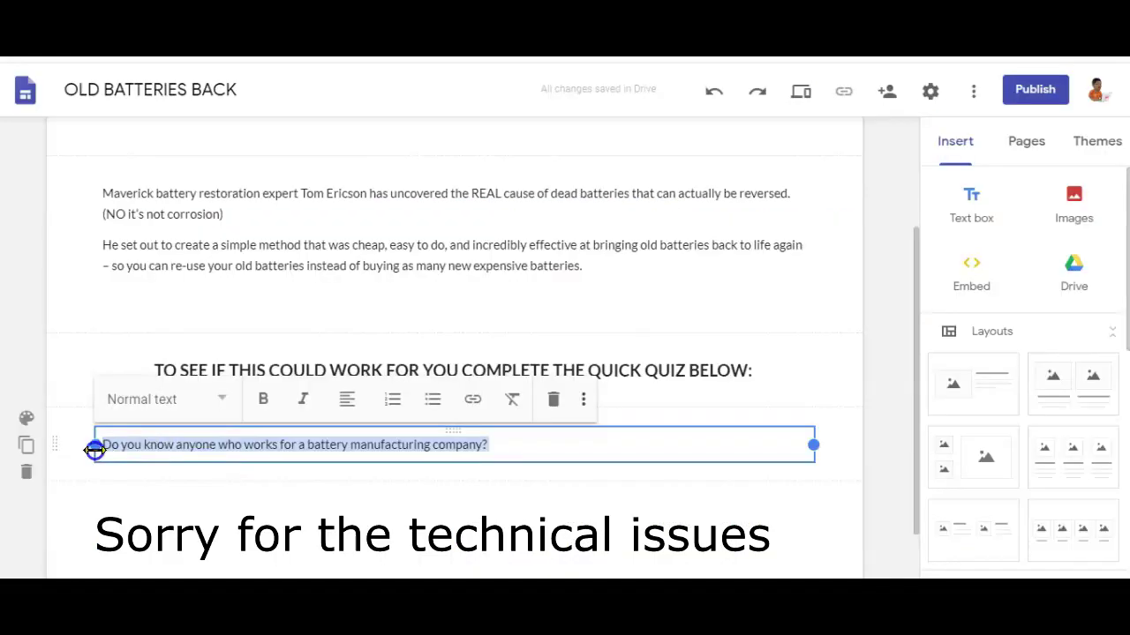
{"action": "left_click", "coordinate": [348, 399]}
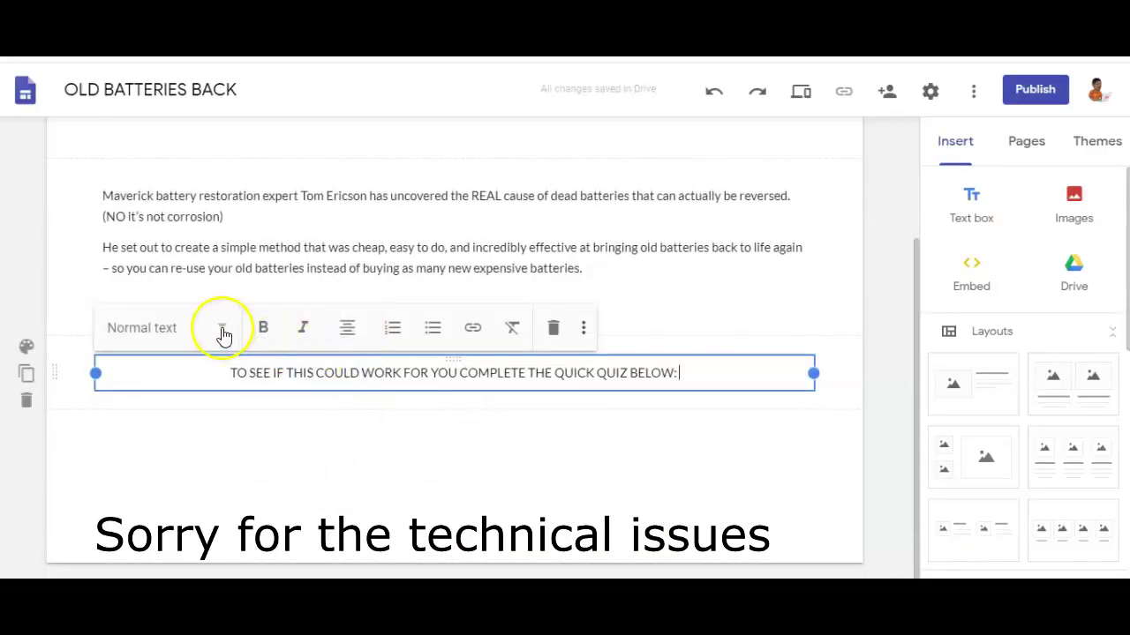
Format the quick quiz line with the Sub-heading style and make it bold.
{"action": "left_click", "coordinate": [223, 334]}
{"action": "left_click", "coordinate": [172, 464]}
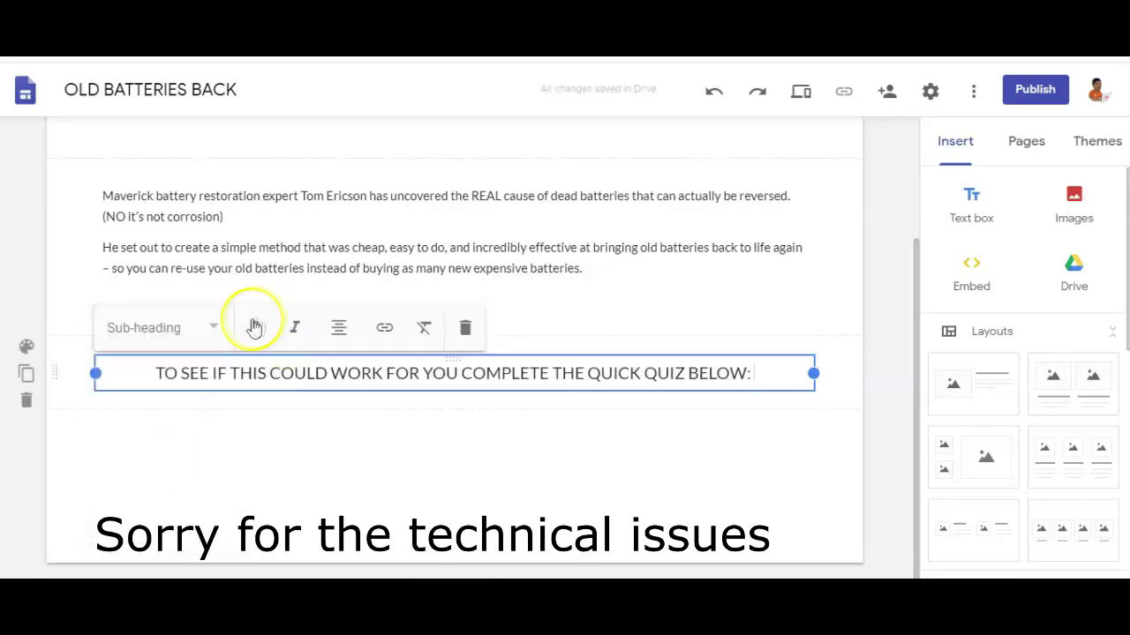
{"action": "left_click_drag", "start_coordinate": [750, 373], "coordinate": [155, 374]}
{"action": "left_click", "coordinate": [254, 328]}
{"action": "left_click", "coordinate": [542, 372]}
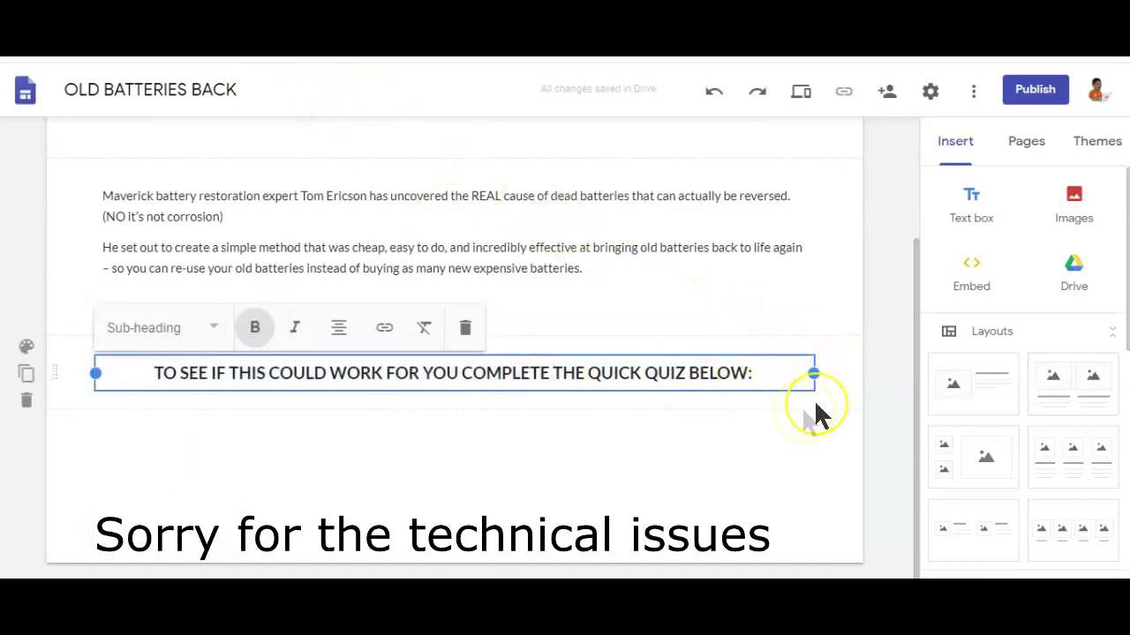
Add the question "Do you know anyone who works for a battery manufacturing company?" in a text box below the quiz line, aligned left.
{"action": "scroll", "coordinate": [800, 415], "scroll_direction": "up", "scroll_amount": 3}
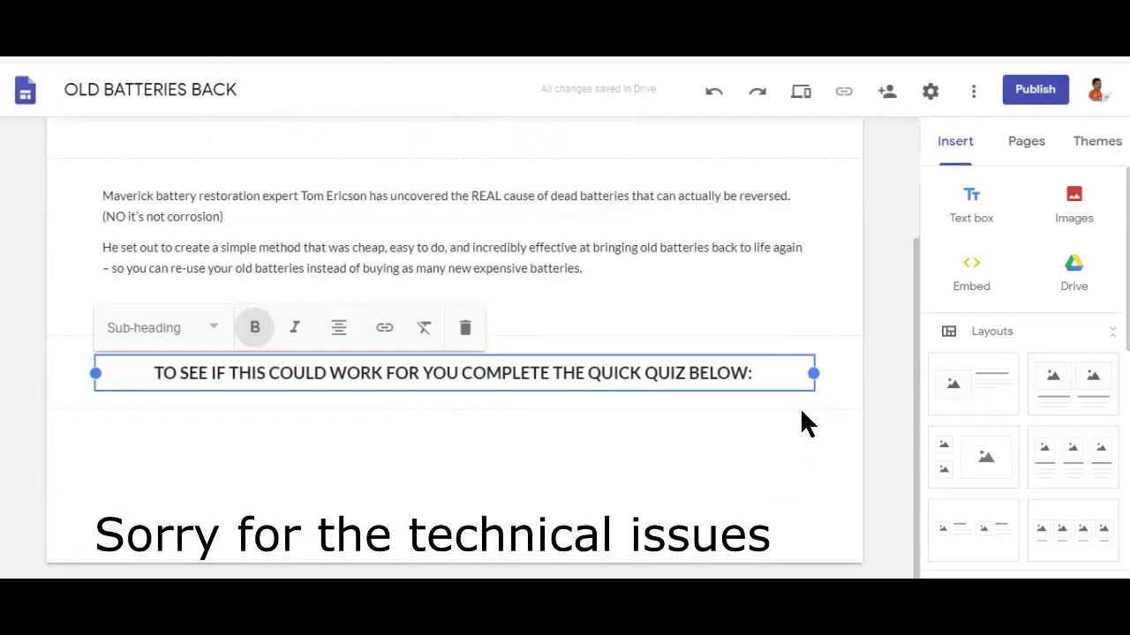
{"action": "key", "text": "Return"}
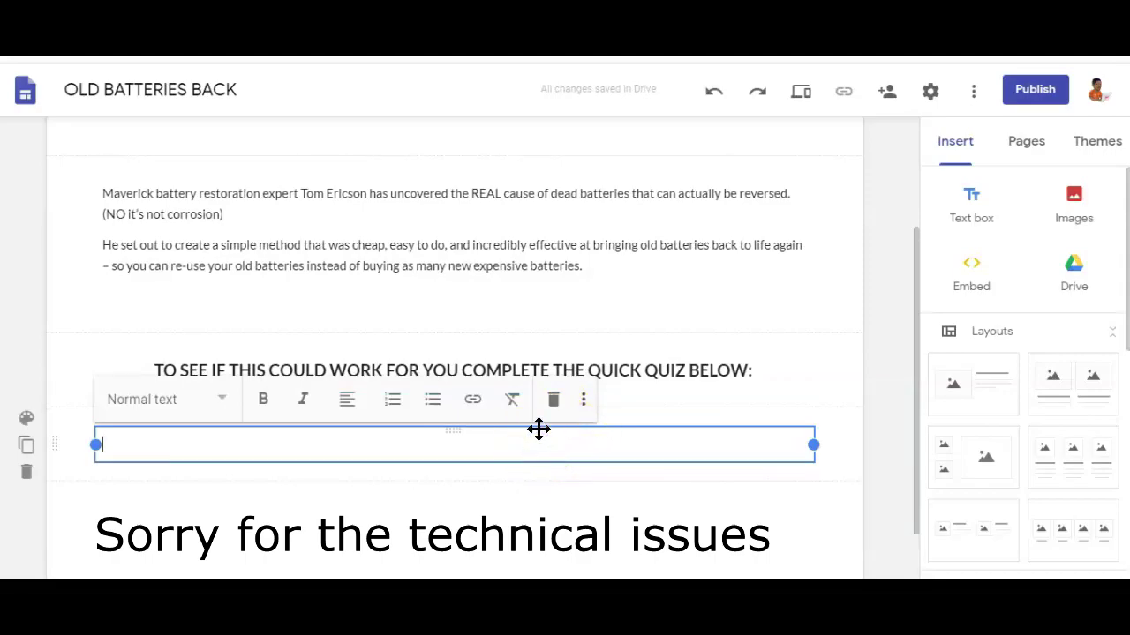
{"action": "key", "text": "ctrl+v"}
{"action": "left_click_drag", "start_coordinate": [518, 441], "coordinate": [142, 451]}
{"action": "key", "text": "ctrl+e"}
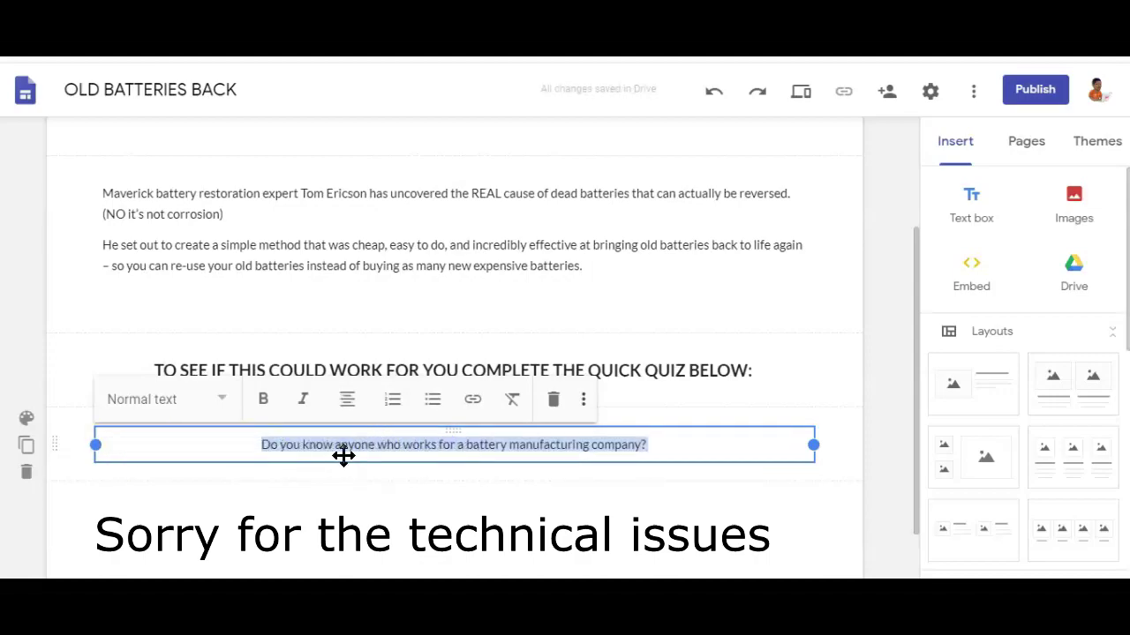
{"action": "left_click", "coordinate": [347, 399]}
{"action": "left_click", "coordinate": [346, 451]}
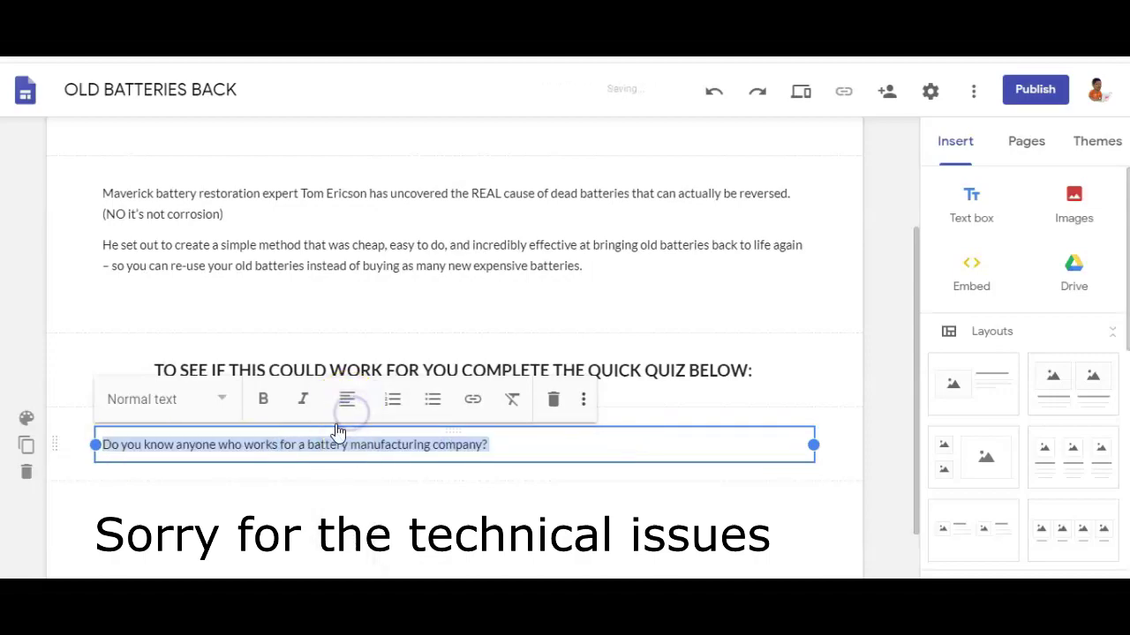
Make the quiz question a bold Sub-heading and narrow its text box so it wraps onto two lines.
{"action": "left_click", "coordinate": [262, 399]}
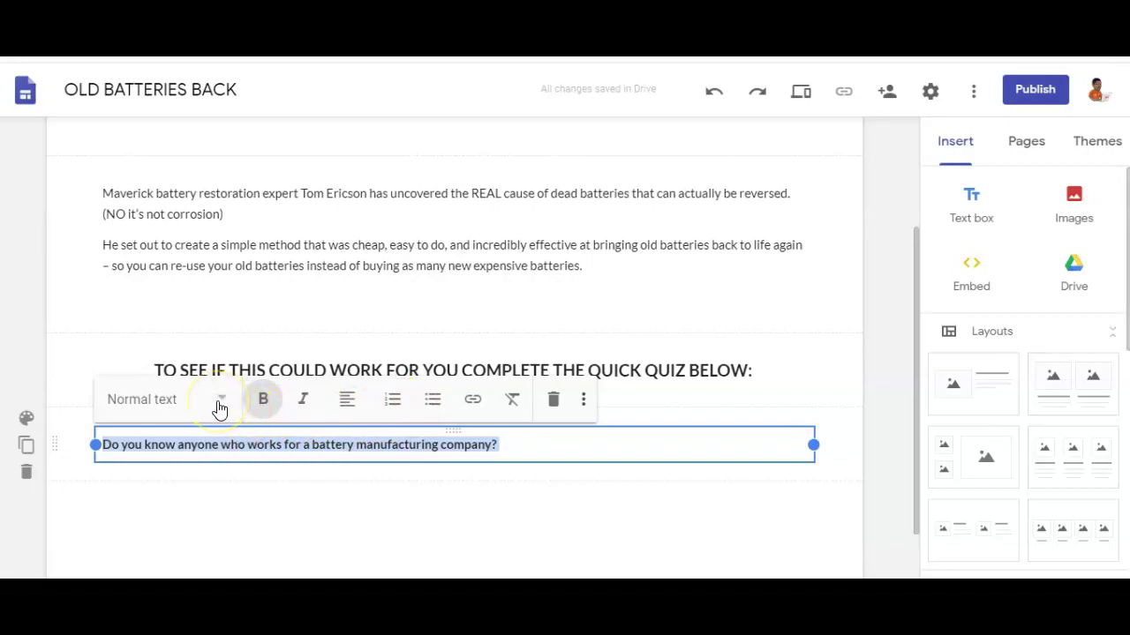
{"action": "left_click", "coordinate": [292, 212]}
{"action": "scroll", "coordinate": [292, 209], "scroll_direction": "up", "scroll_amount": 2}
{"action": "scroll", "coordinate": [292, 212], "scroll_direction": "down", "scroll_amount": 3}
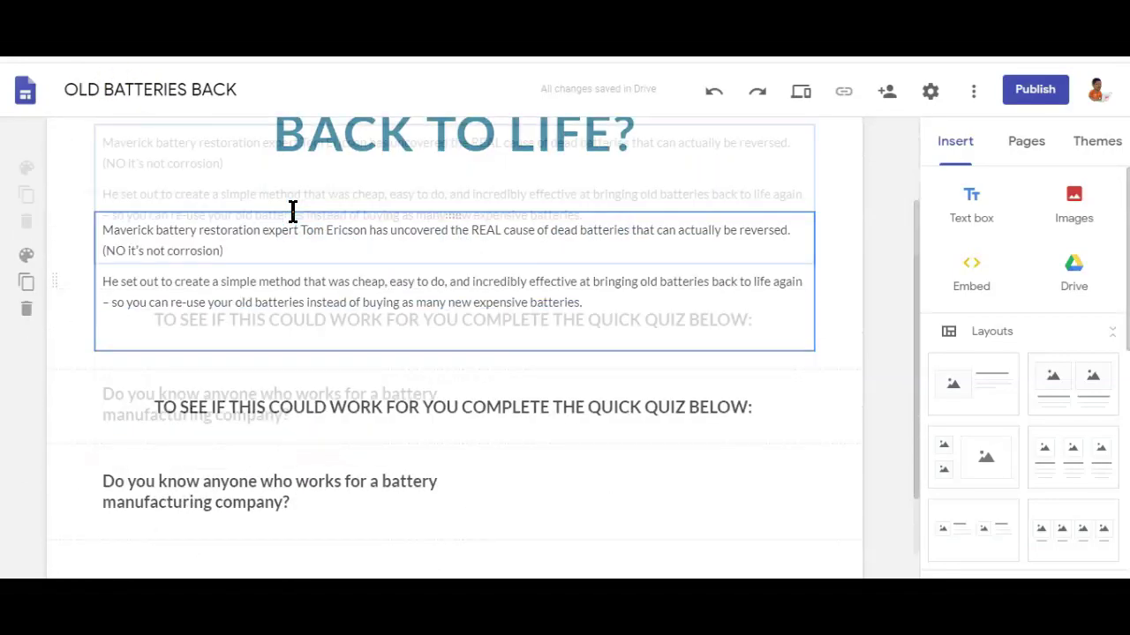
Upload the downloaded progress bar image bar1.gif from the computer and place it below the quiz question.
{"action": "left_click", "coordinate": [384, 192]}
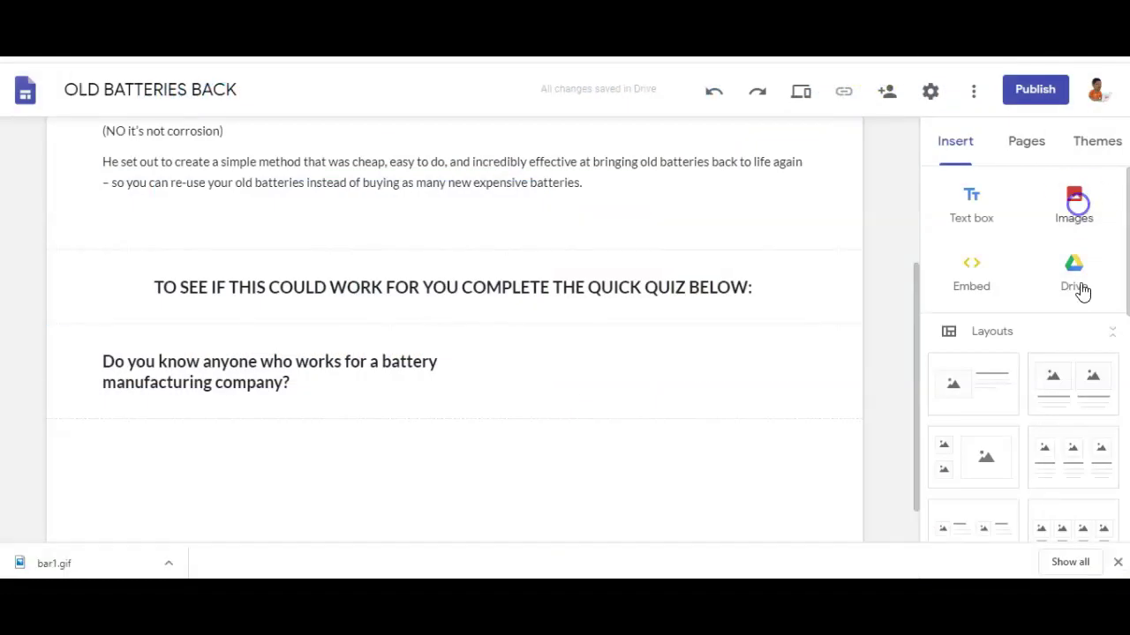
{"action": "left_click", "coordinate": [1078, 210]}
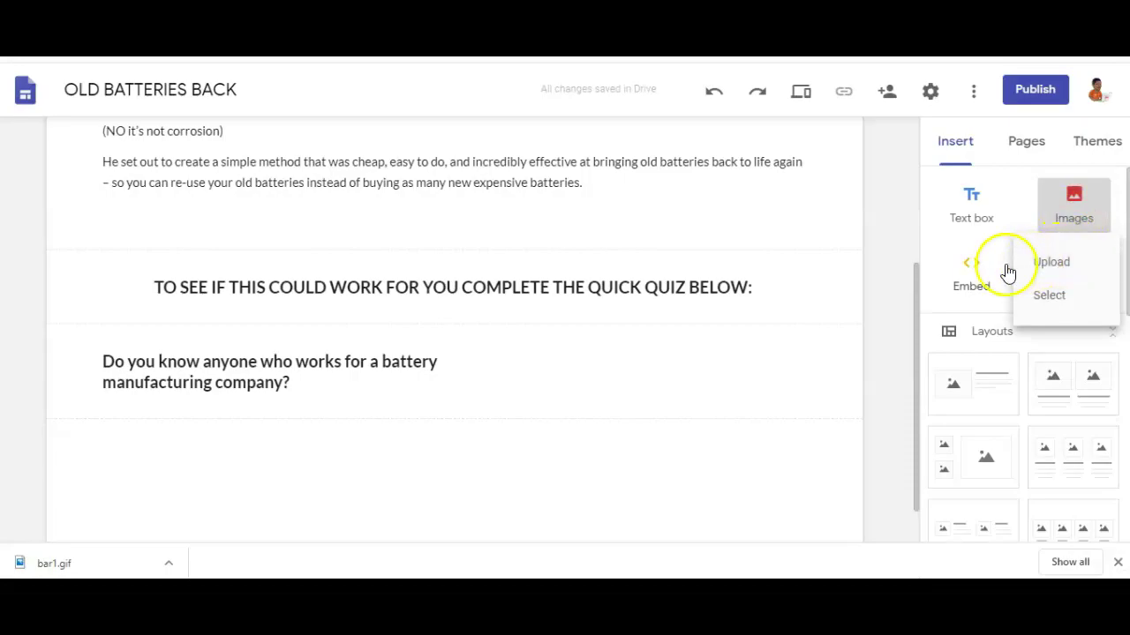
{"action": "left_click", "coordinate": [1050, 265]}
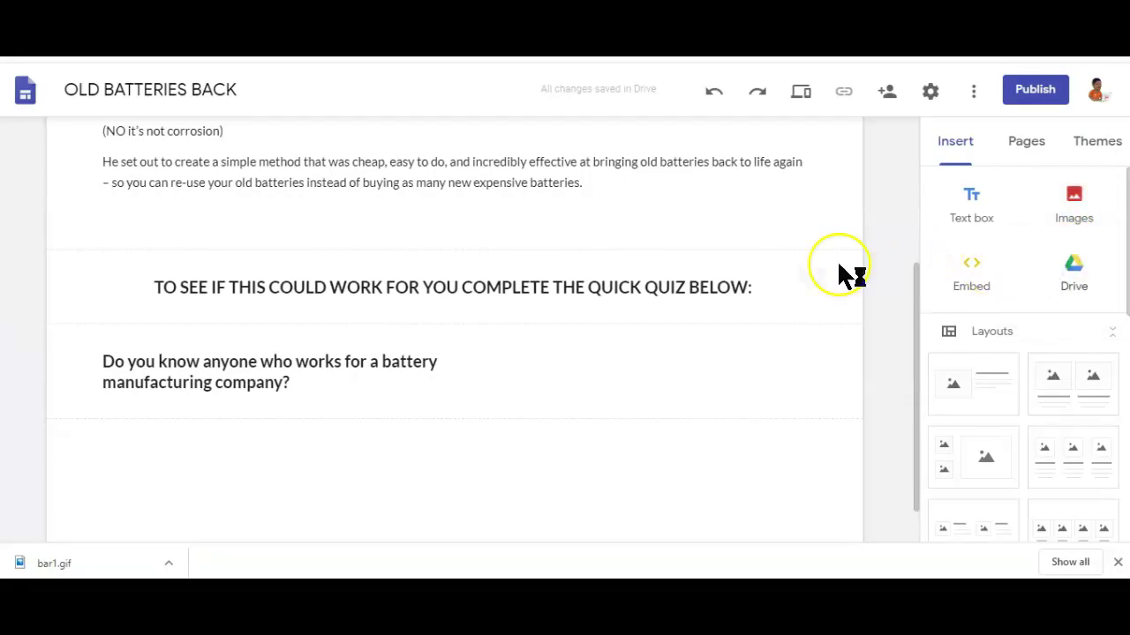
{"action": "left_click", "coordinate": [209, 235]}
{"action": "left_click", "coordinate": [418, 432]}
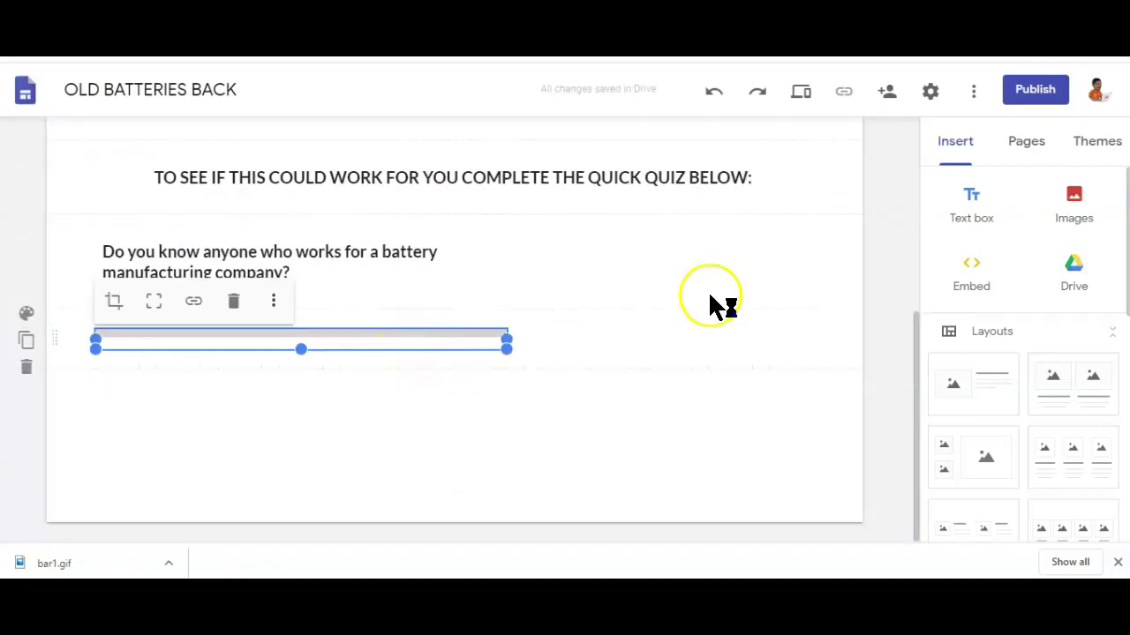
Try to add another image from the image selection dialog and to reposition the bar image under the question.
{"action": "left_click", "coordinate": [1073, 205]}
{"action": "left_click", "coordinate": [1060, 297]}
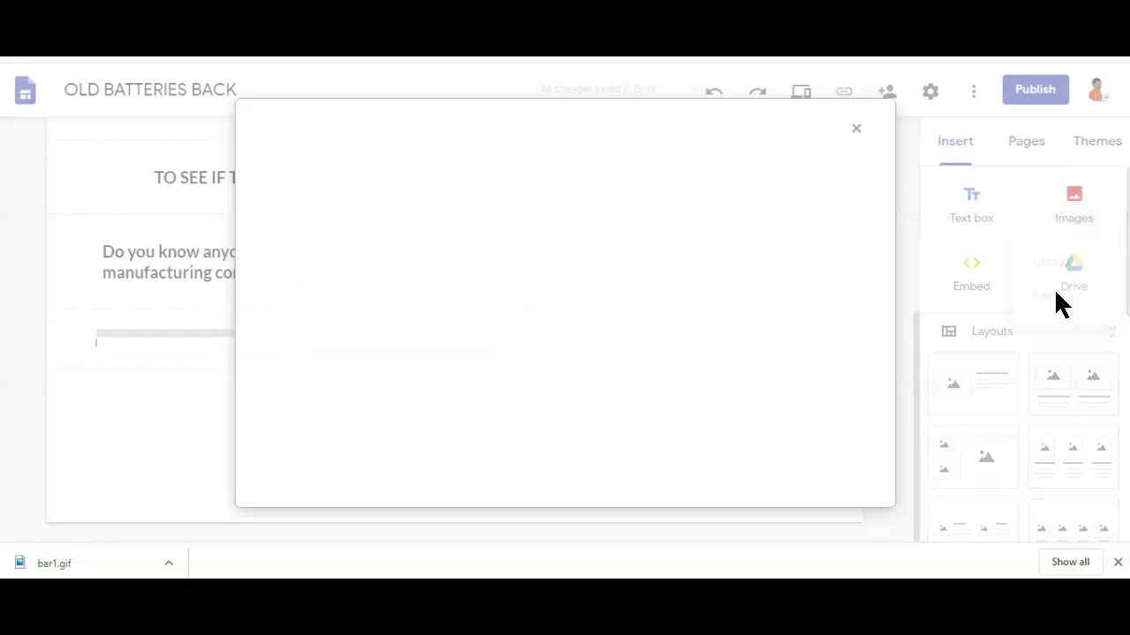
{"action": "left_click", "coordinate": [427, 284]}
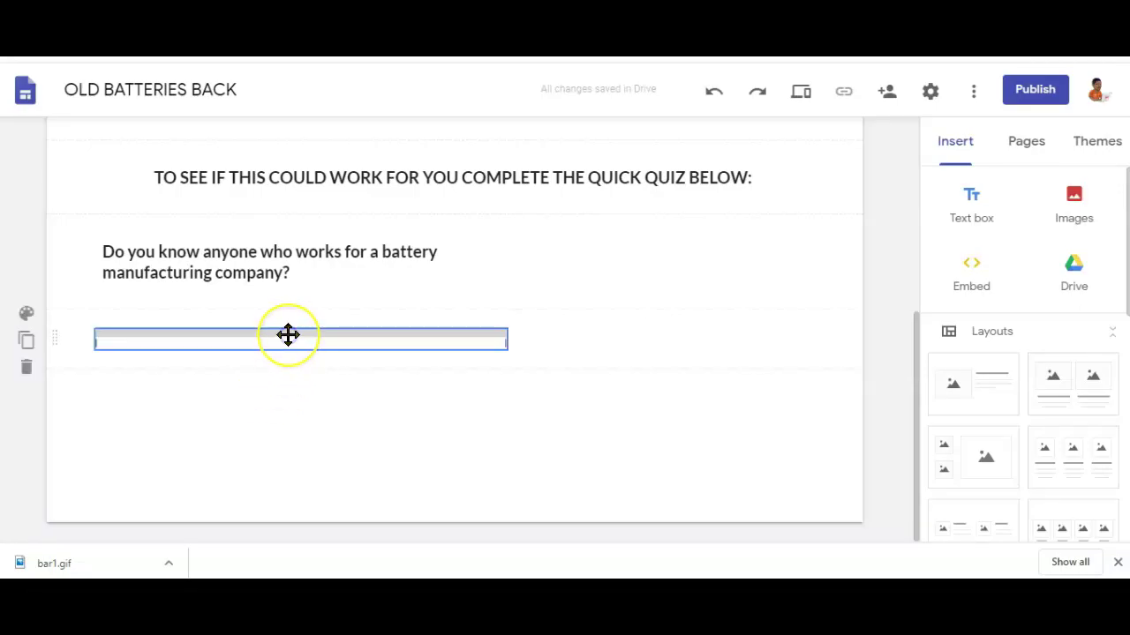
{"action": "mouse_move", "coordinate": [316, 319]}
{"action": "left_mouse_down"}
{"action": "mouse_move", "coordinate": [323, 306]}
{"action": "mouse_move", "coordinate": [307, 379]}
{"action": "mouse_move", "coordinate": [305, 337]}
{"action": "left_mouse_up"}
{"action": "left_click_drag", "start_coordinate": [415, 265], "coordinate": [315, 306]}
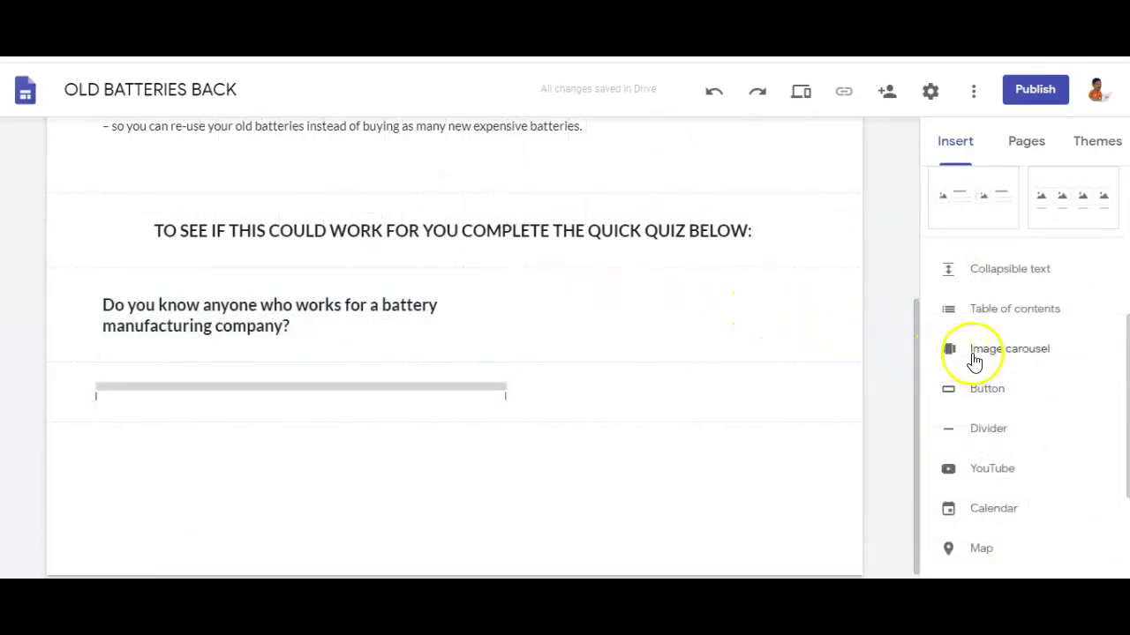
Set up a new button named "Yes" and paste a Google Drive link as its target.
{"action": "scroll", "coordinate": [962, 361], "scroll_direction": "down", "scroll_amount": 1}
{"action": "scroll", "coordinate": [942, 361], "scroll_direction": "up", "scroll_amount": 2}
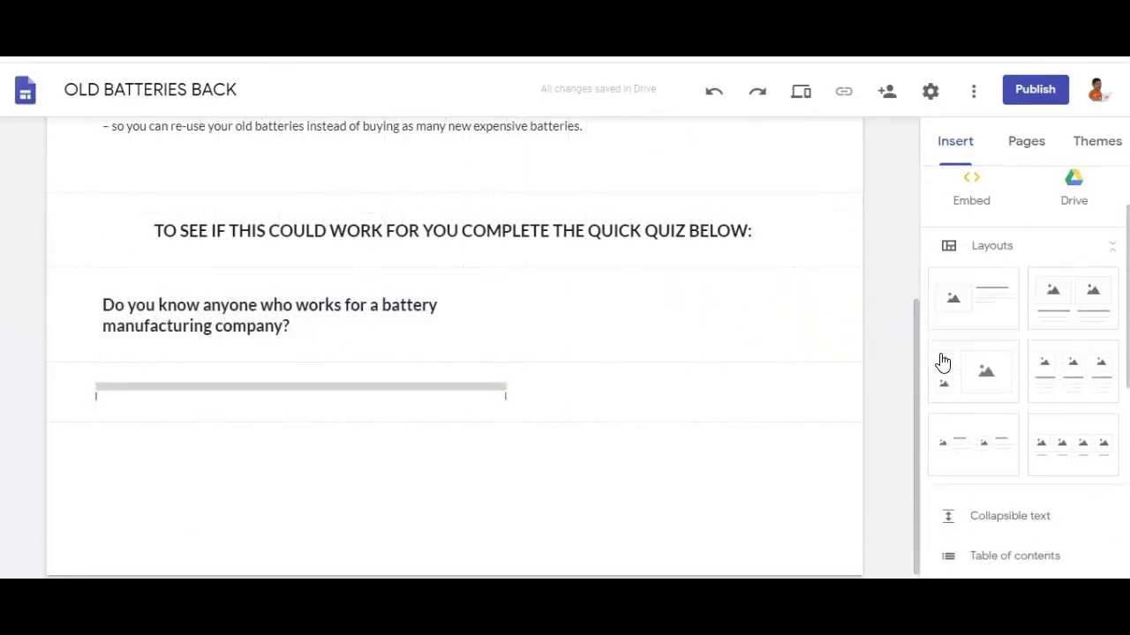
{"action": "scroll", "coordinate": [940, 361], "scroll_direction": "down", "scroll_amount": 3}
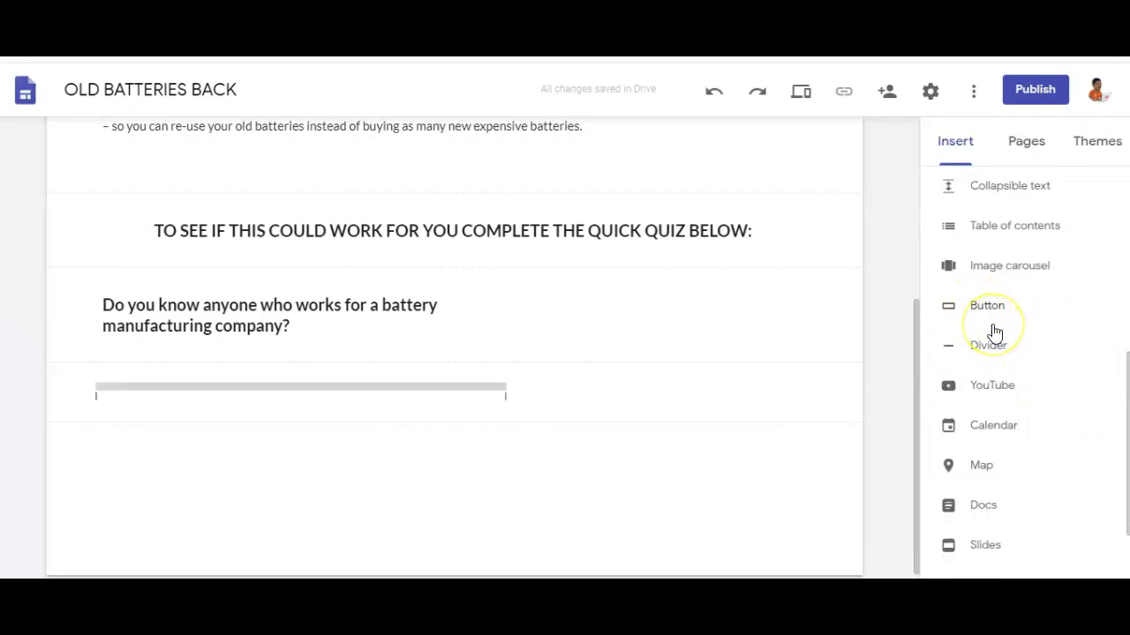
{"action": "left_click", "coordinate": [985, 309]}
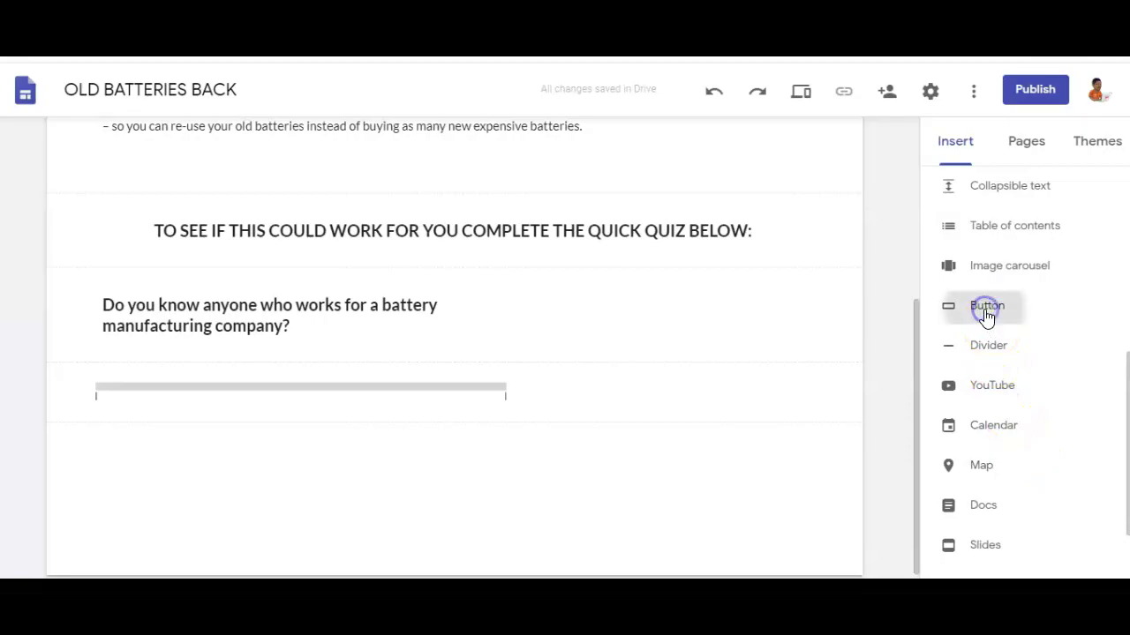
{"action": "left_click", "coordinate": [482, 288]}
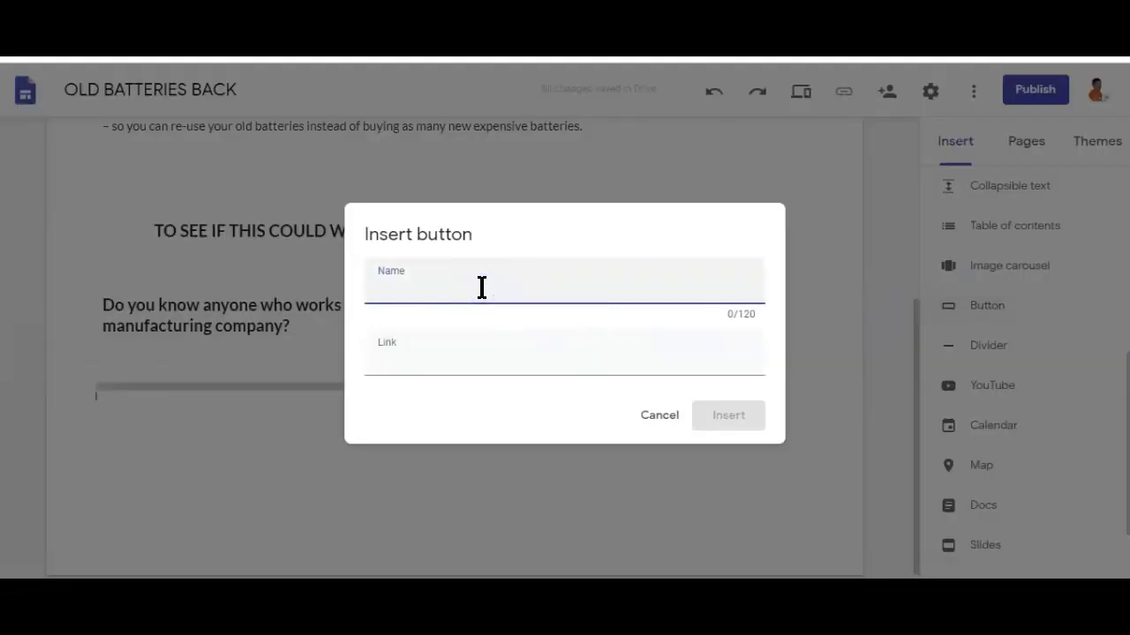
{"action": "left_click", "coordinate": [451, 354]}
{"action": "type", "text": "http"}
{"action": "key", "text": "ctrl+v"}
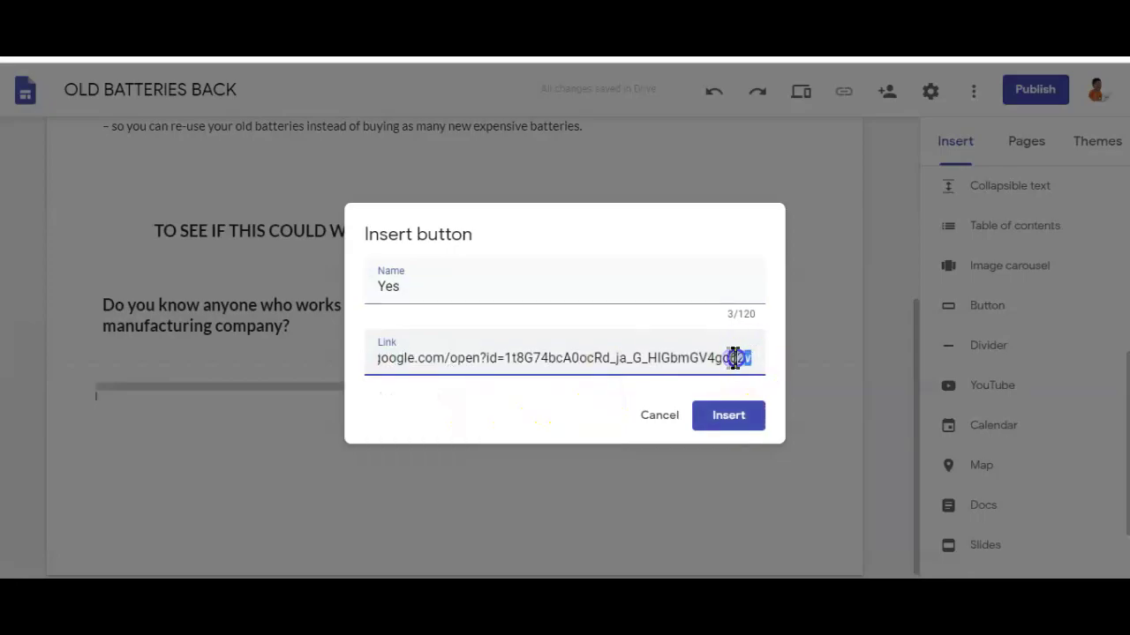
{"action": "left_click_drag", "start_coordinate": [735, 357], "coordinate": [500, 353]}
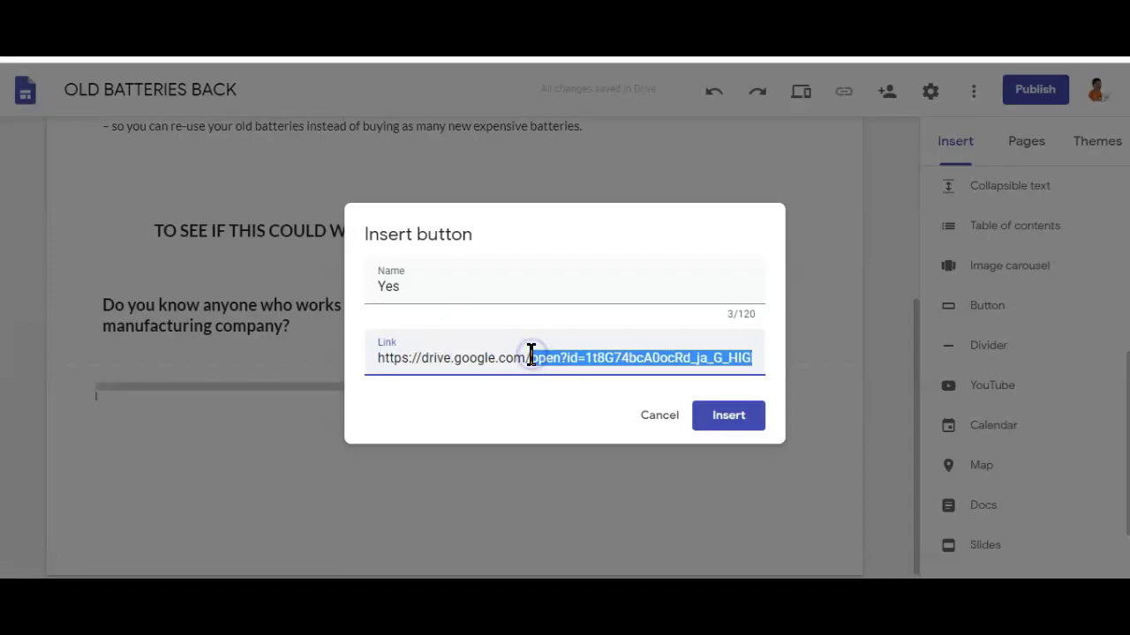
{"action": "key", "text": "BackSpace"}
{"action": "left_click", "coordinate": [717, 421]}
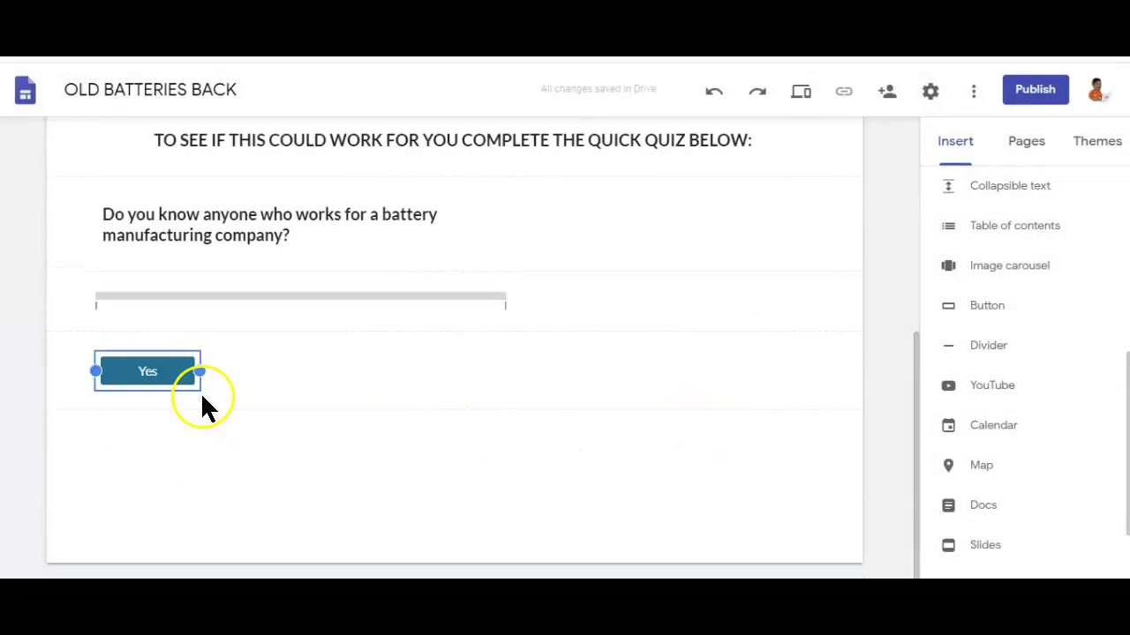
Widen the "Yes" button to match the width of the progress bar.
{"action": "left_click_drag", "start_coordinate": [196, 374], "coordinate": [385, 371]}
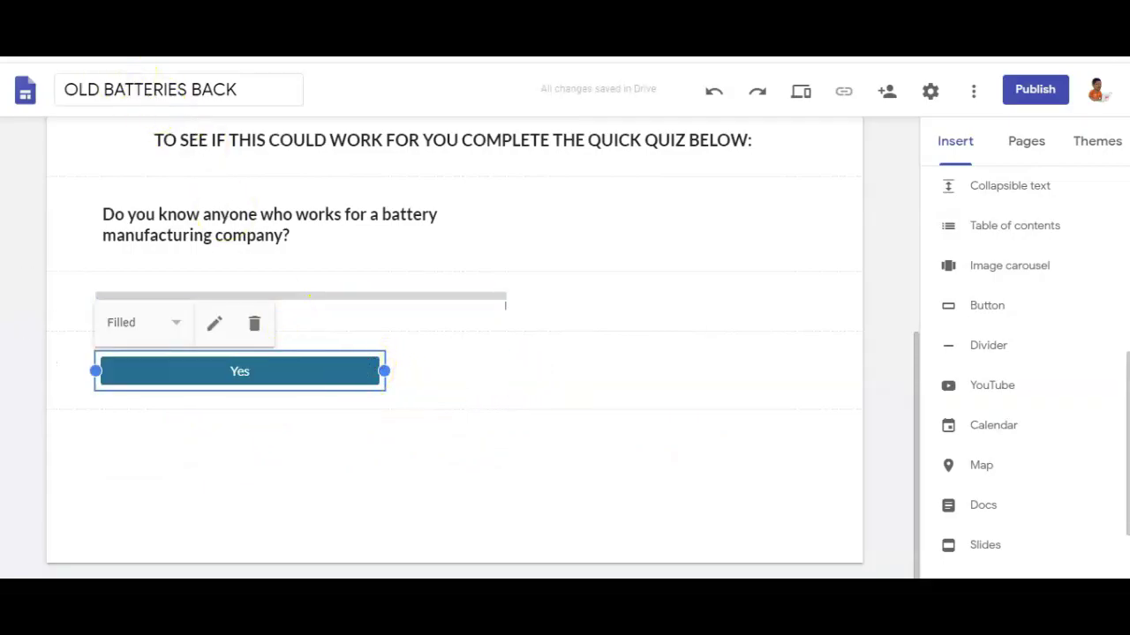
{"action": "left_click", "coordinate": [27, 347]}
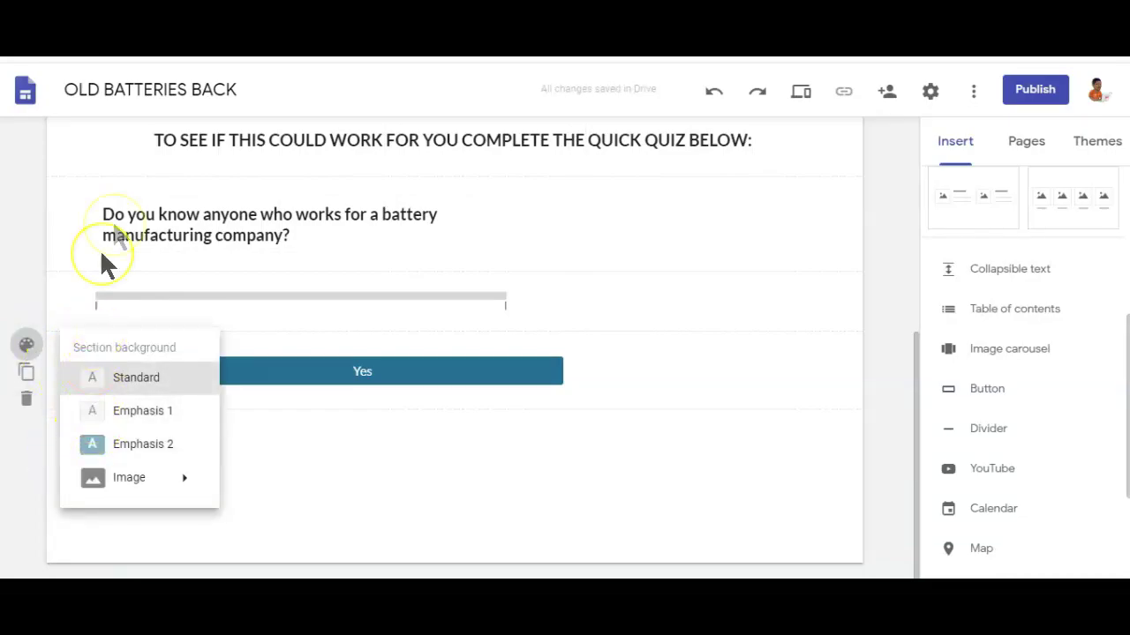
{"action": "left_click", "coordinate": [446, 380]}
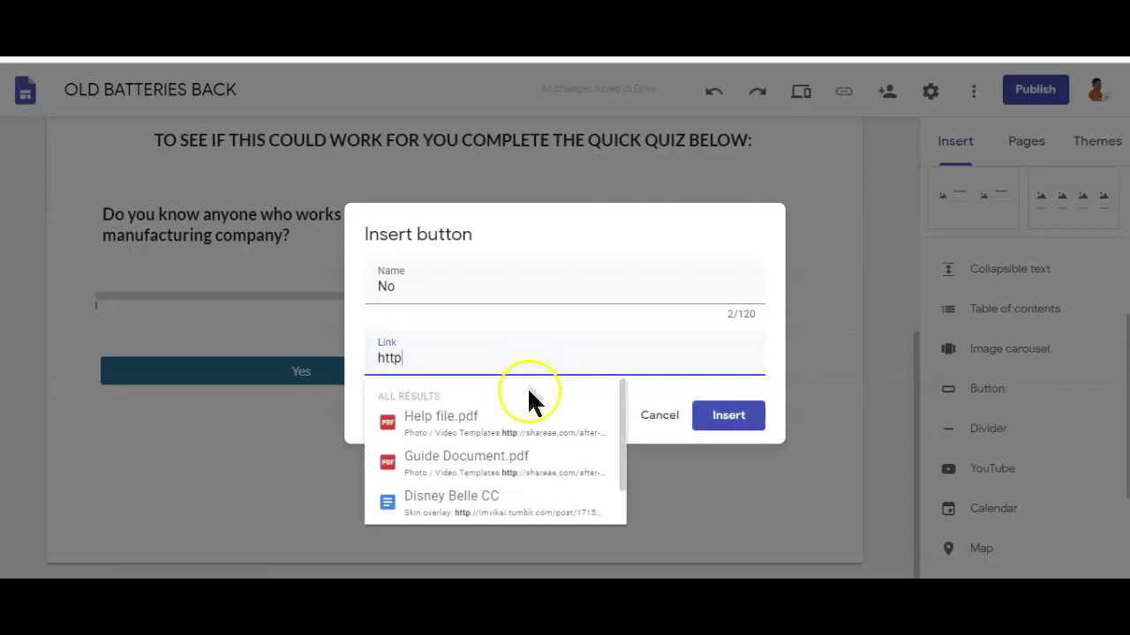
Insert a "No" button with the Google Drive link trimmed of its file ID, and widen it to match the "Yes" button.
{"action": "key", "text": "ctrl+v"}
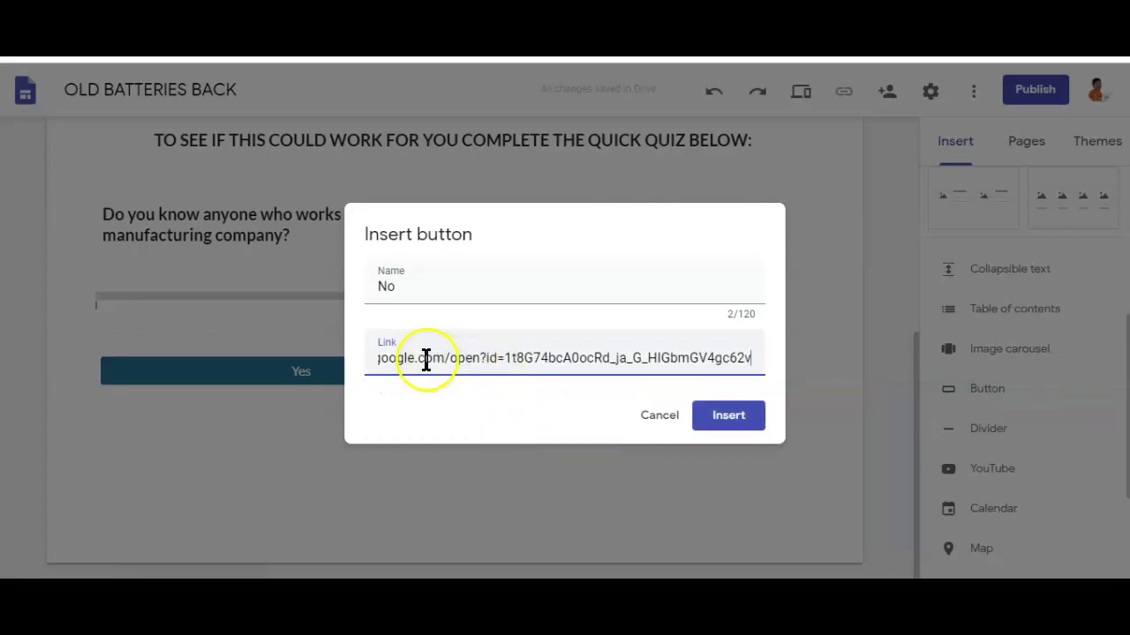
{"action": "left_click_drag", "start_coordinate": [451, 357], "coordinate": [759, 352]}
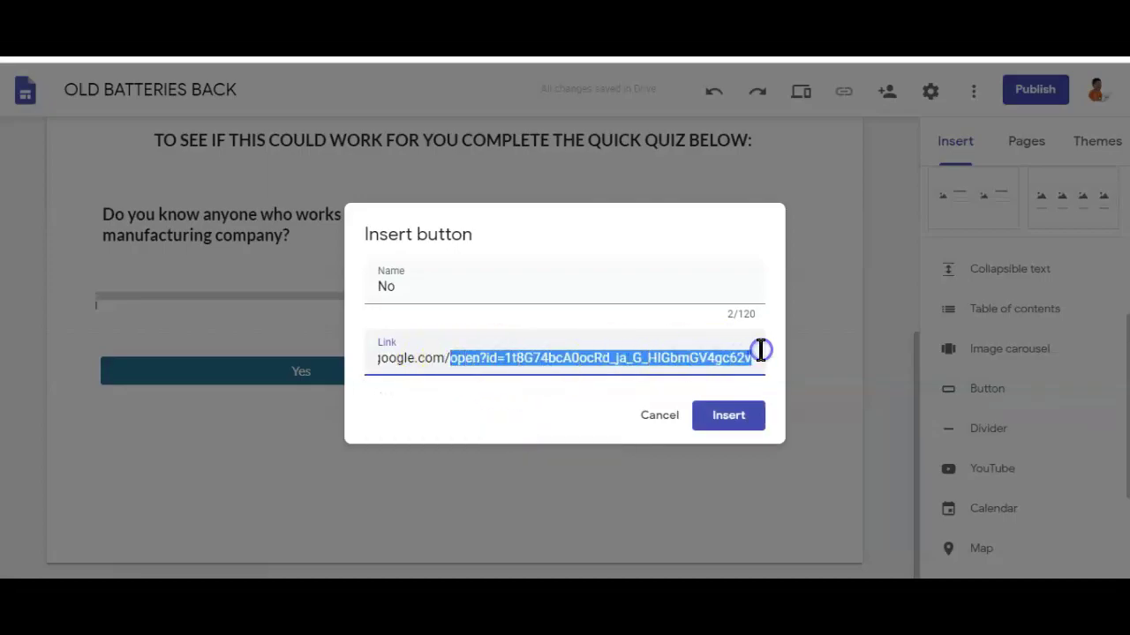
{"action": "key", "text": "BackSpace"}
{"action": "left_click", "coordinate": [728, 417]}
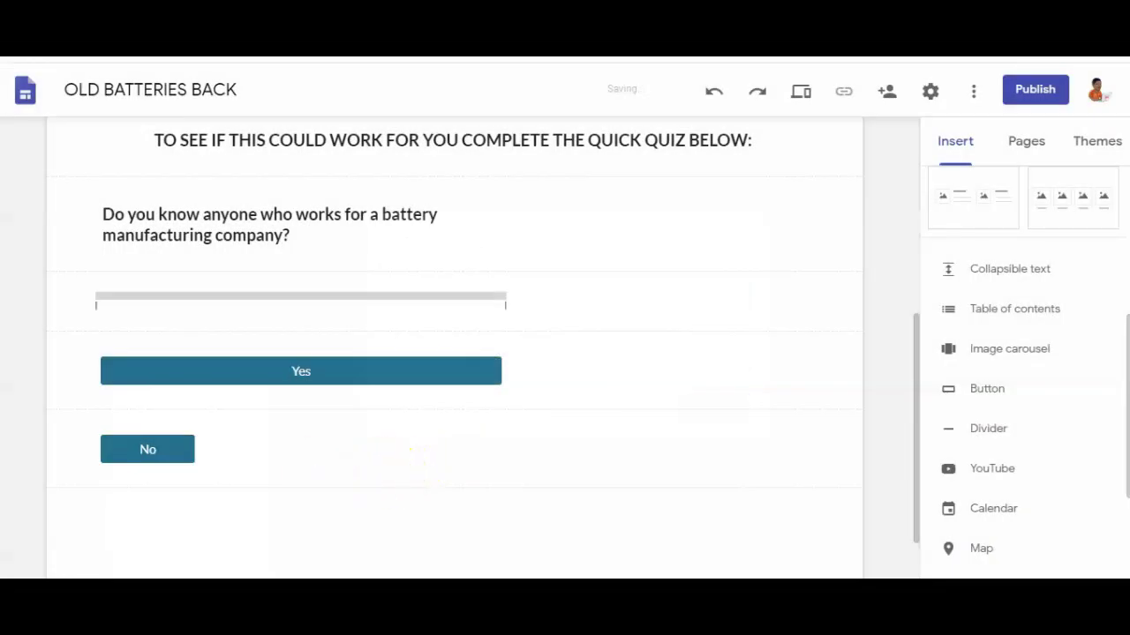
{"action": "scroll", "coordinate": [179, 425], "scroll_direction": "down", "scroll_amount": 1}
{"action": "left_click_drag", "start_coordinate": [198, 369], "coordinate": [505, 381]}
Upload the car battery photo from the computer and place it beside the quiz question and answer buttons.
{"action": "scroll", "coordinate": [328, 454], "scroll_direction": "up", "scroll_amount": 5}
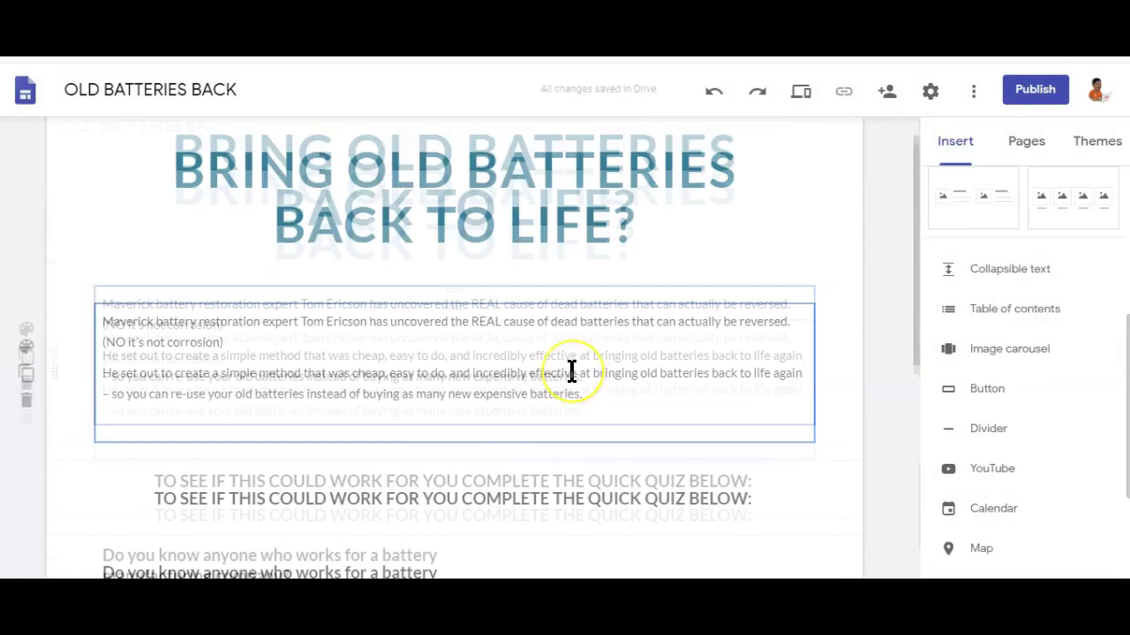
{"action": "scroll", "coordinate": [570, 373], "scroll_direction": "down", "scroll_amount": 5}
{"action": "scroll", "coordinate": [644, 312], "scroll_direction": "up", "scroll_amount": 5}
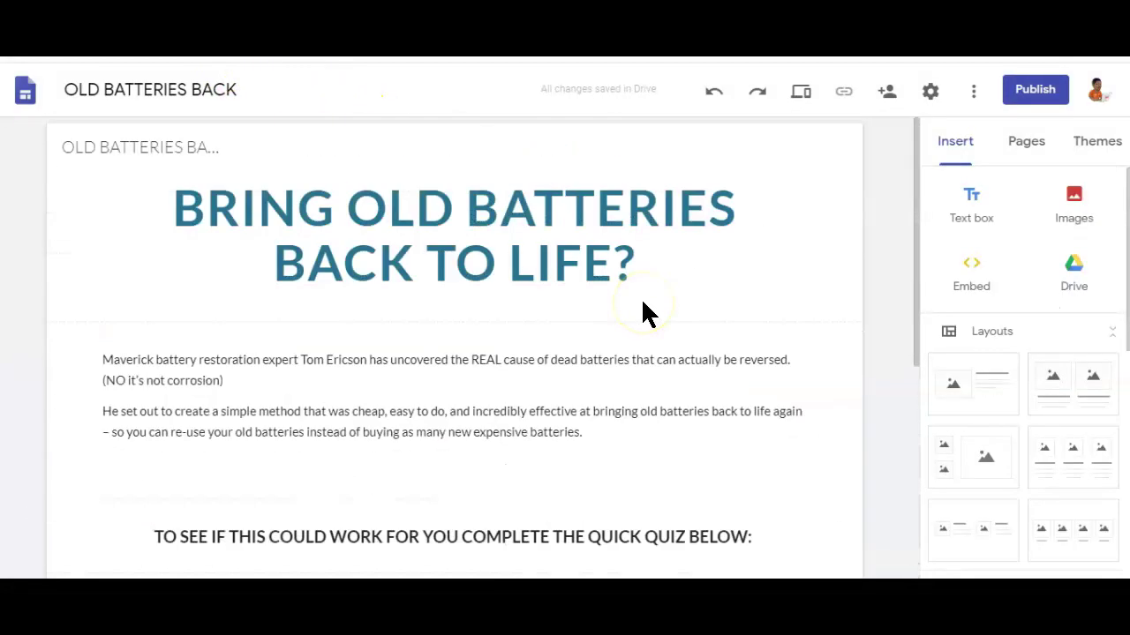
{"action": "scroll", "coordinate": [642, 298], "scroll_direction": "down", "scroll_amount": 1}
{"action": "scroll", "coordinate": [643, 302], "scroll_direction": "down", "scroll_amount": 3}
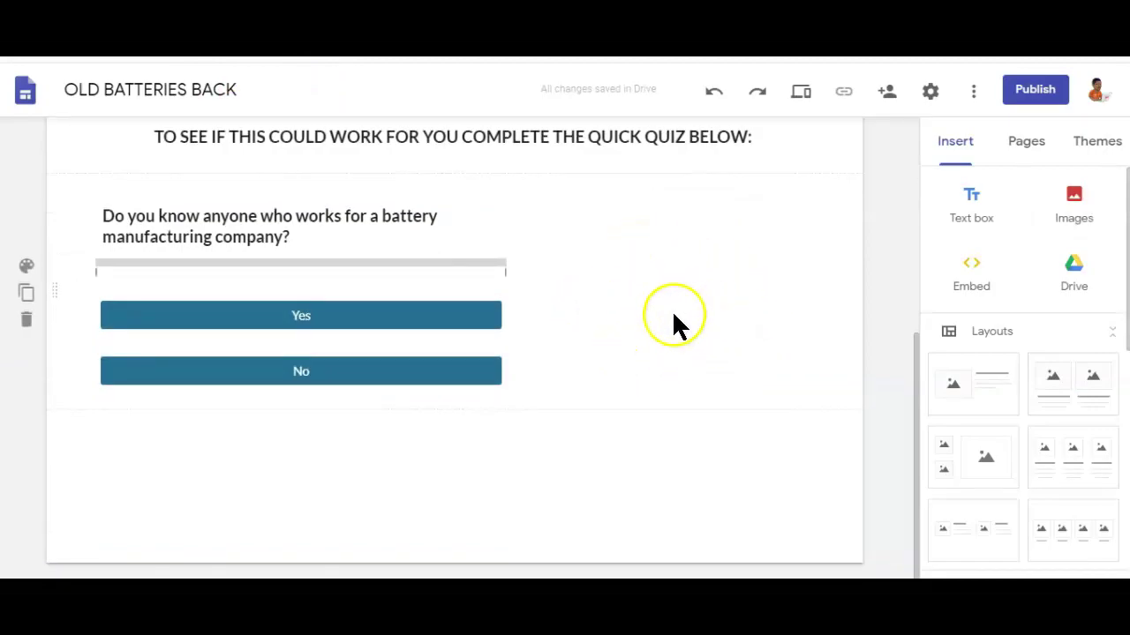
{"action": "left_click", "coordinate": [1074, 207]}
{"action": "left_click", "coordinate": [1032, 262]}
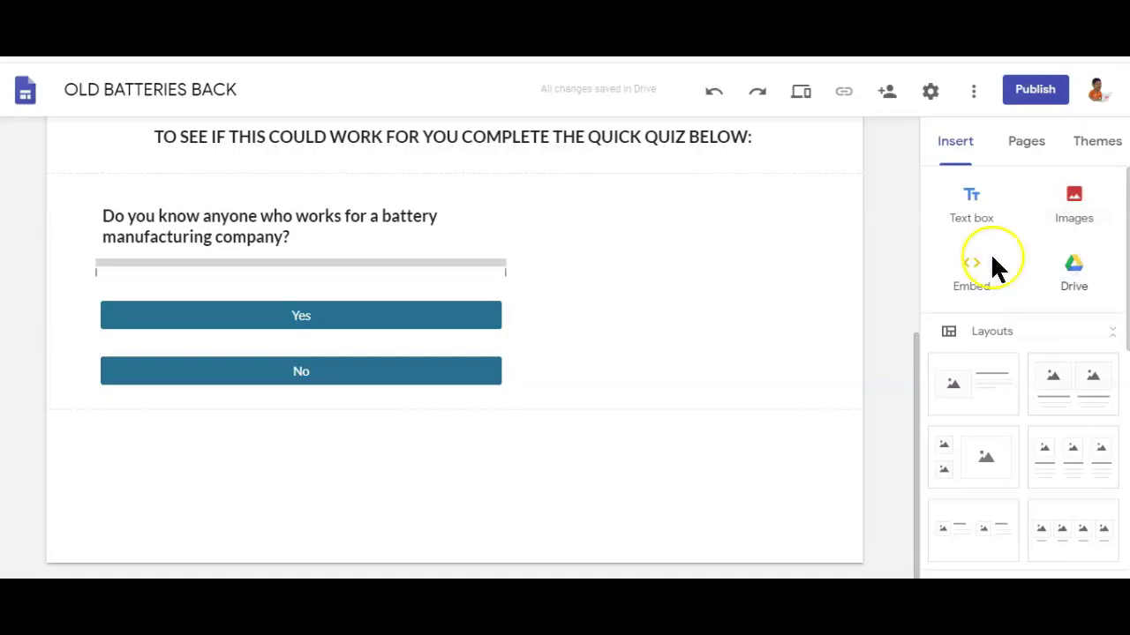
{"action": "left_click", "coordinate": [226, 202]}
{"action": "left_click", "coordinate": [414, 432]}
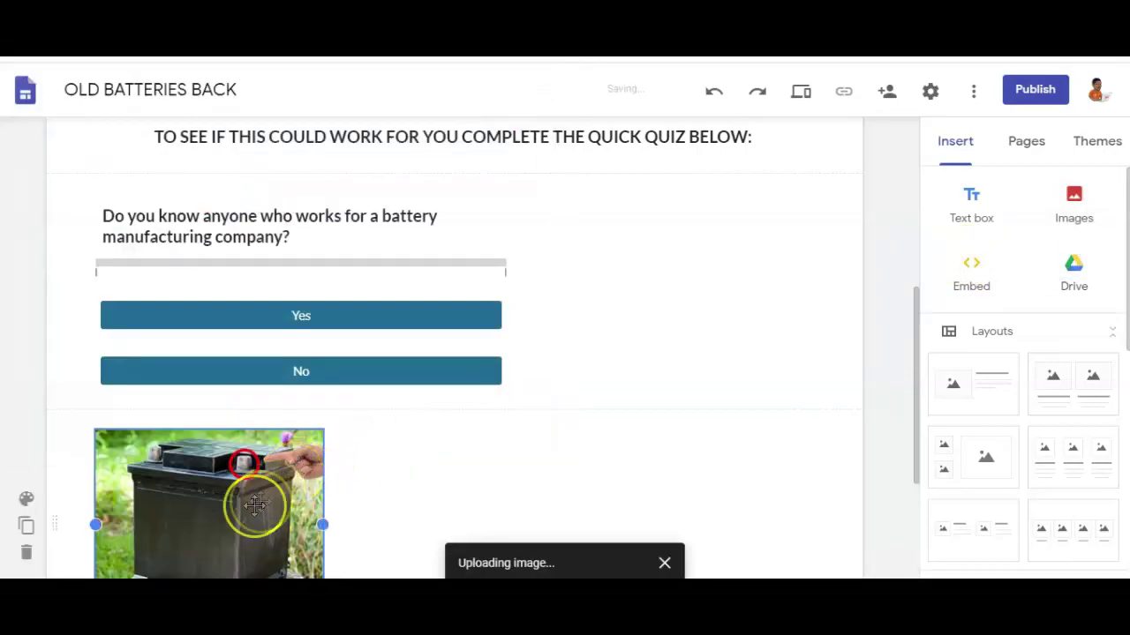
{"action": "left_click_drag", "start_coordinate": [227, 308], "coordinate": [594, 218]}
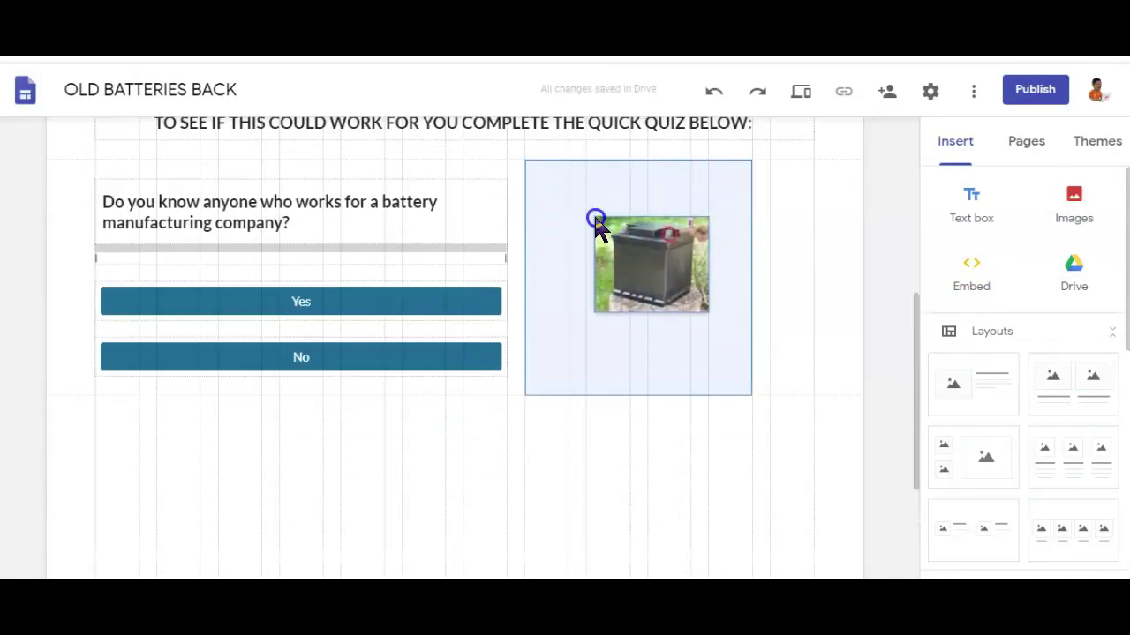
Duplicate the Home page as "page 2", and duplicate page 2 with the name "Copy of page 3".
{"action": "left_click", "coordinate": [1026, 142]}
{"action": "scroll", "coordinate": [875, 233], "scroll_direction": "up", "scroll_amount": 2}
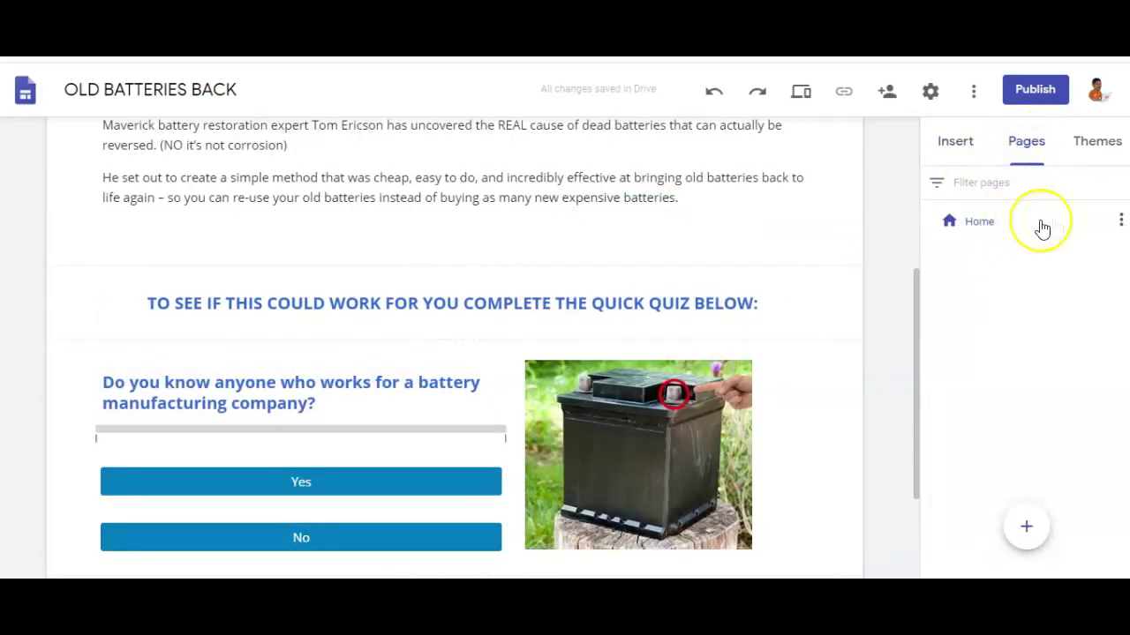
{"action": "left_click", "coordinate": [1121, 221]}
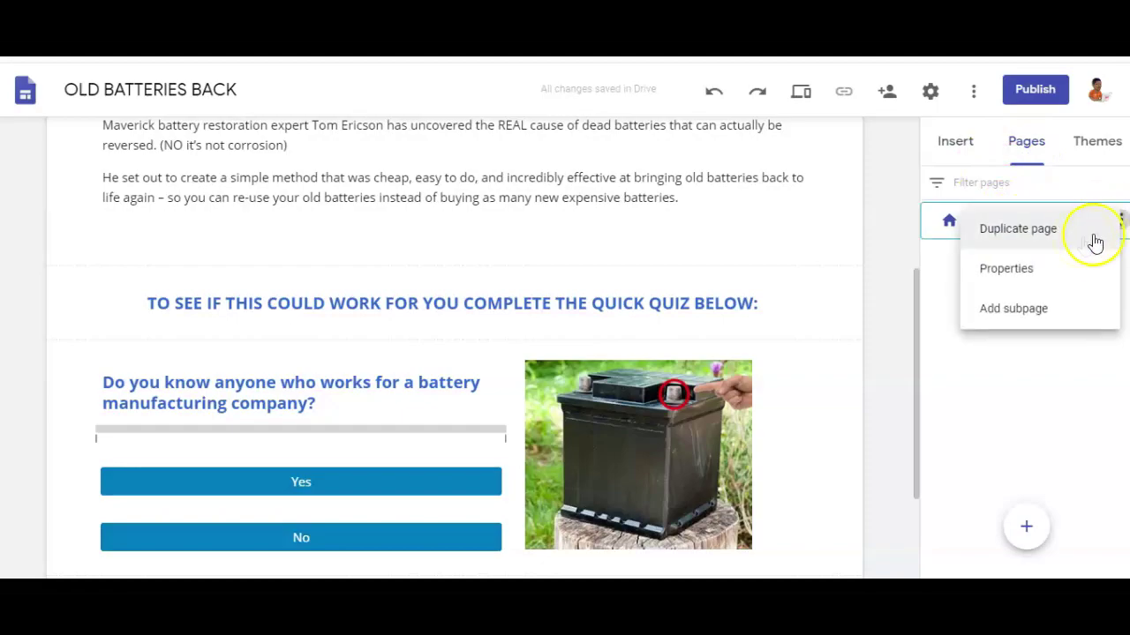
{"action": "left_click", "coordinate": [1033, 240]}
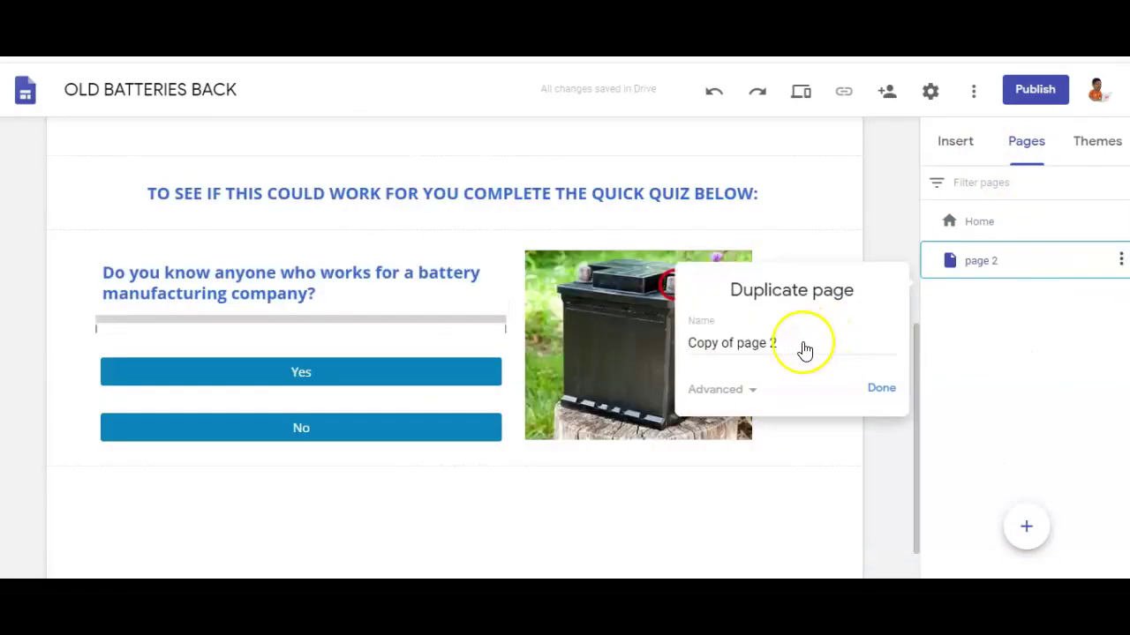
{"action": "left_click", "coordinate": [800, 343]}
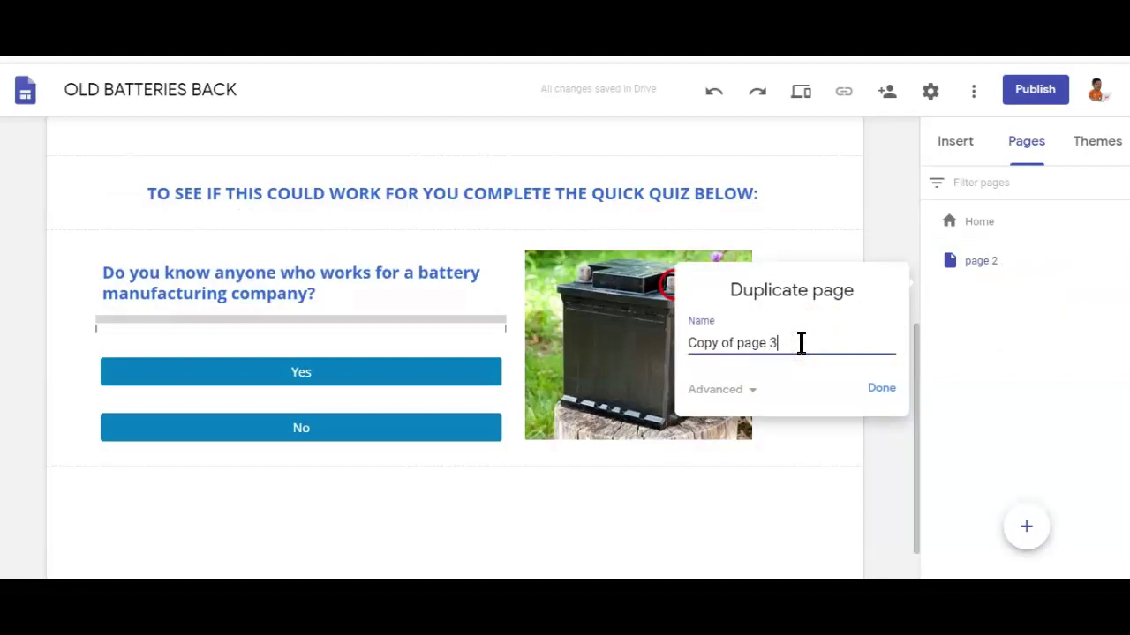
{"action": "left_click", "coordinate": [878, 389]}
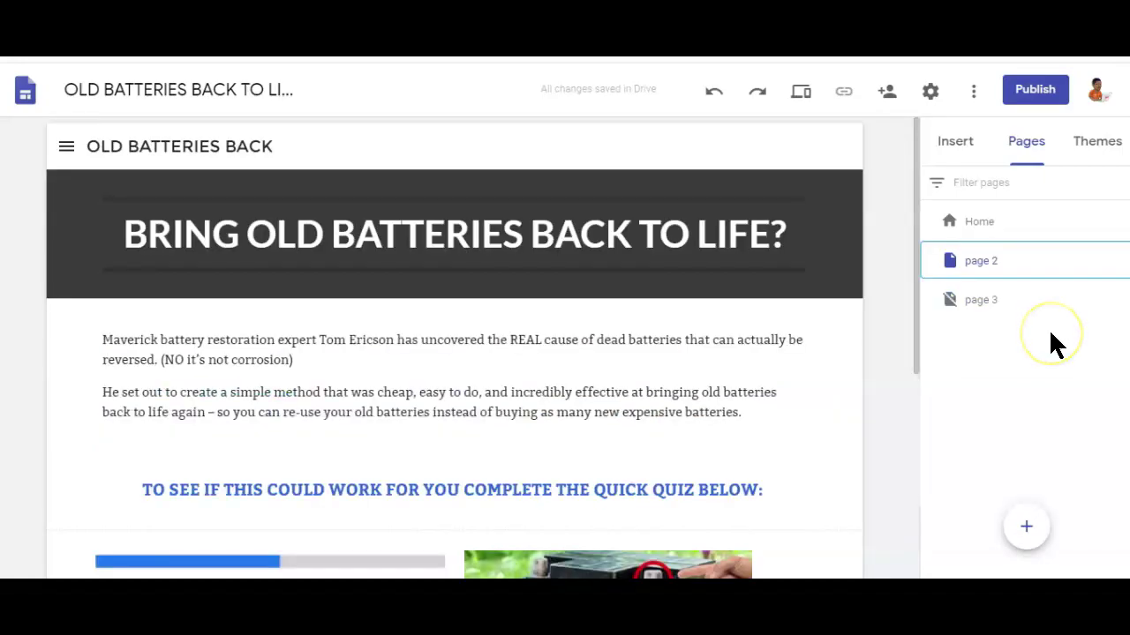
Add a new blank page named "page 4" to the site.
{"action": "mouse_move", "coordinate": [1006, 298]}
{"action": "left_mouse_down"}
{"action": "mouse_move", "coordinate": [986, 288]}
{"action": "mouse_move", "coordinate": [989, 306]}
{"action": "left_mouse_up"}
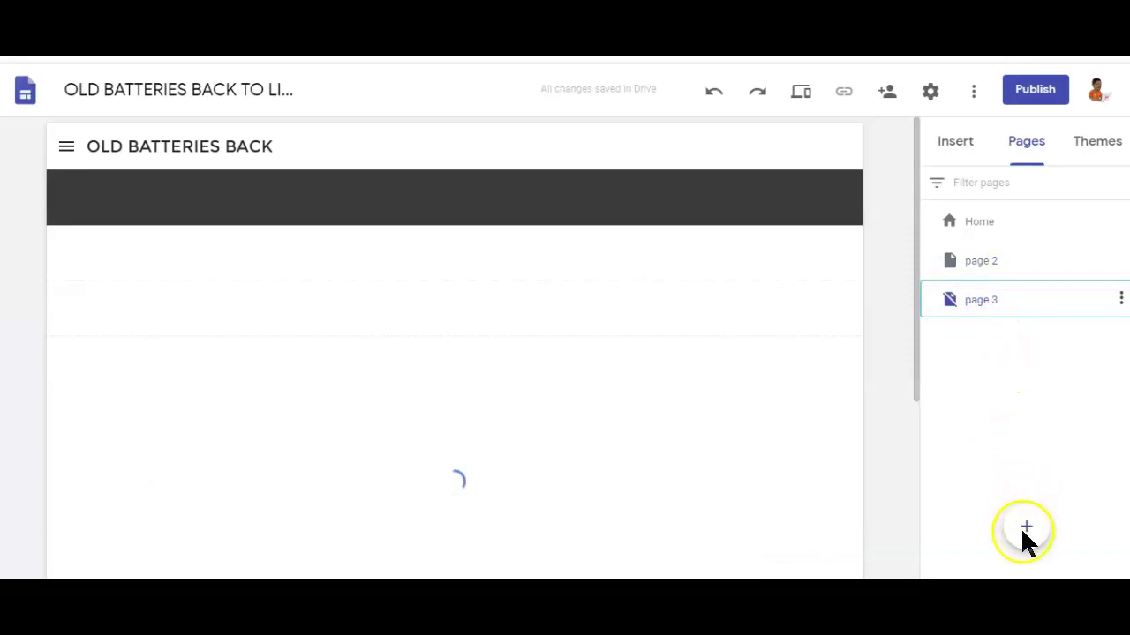
{"action": "left_click", "coordinate": [1026, 527]}
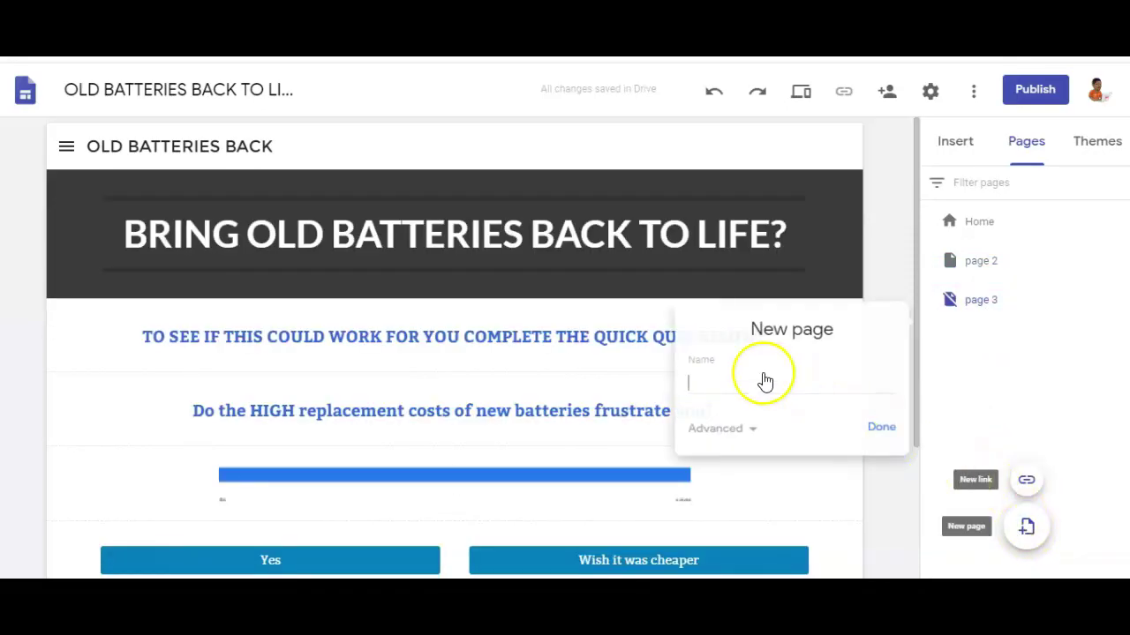
{"action": "left_click", "coordinate": [764, 381]}
{"action": "type", "text": "page 4"}
{"action": "left_click", "coordinate": [886, 432]}
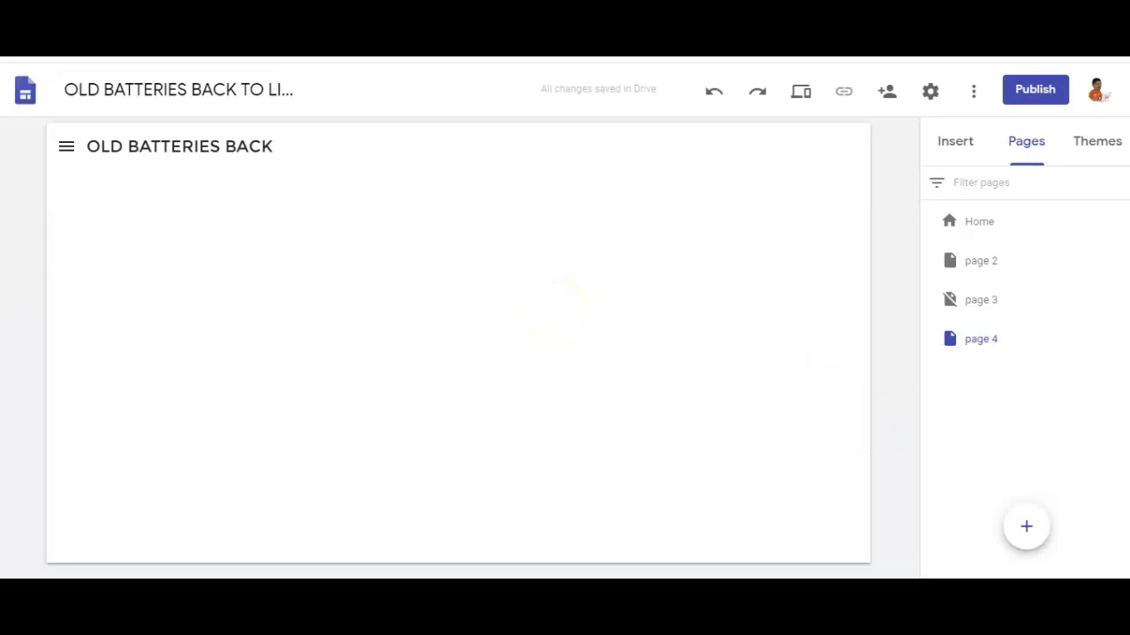
Link the "Yes" button on the Home page to page 2 of this site.
{"action": "left_click", "coordinate": [992, 272]}
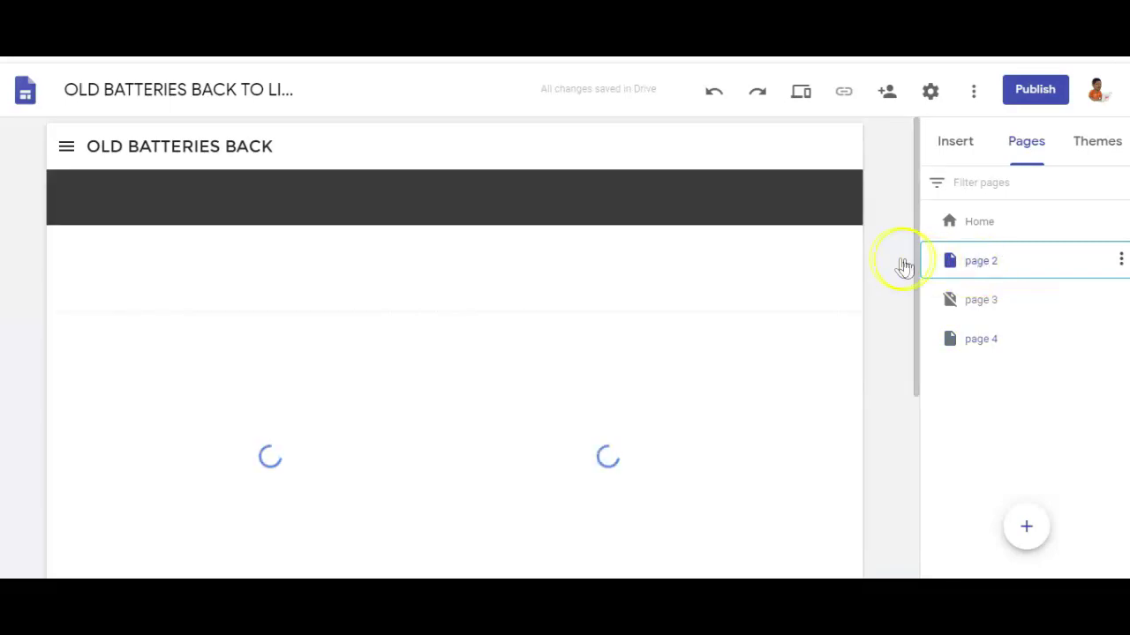
{"action": "scroll", "coordinate": [442, 318], "scroll_direction": "down", "scroll_amount": 5}
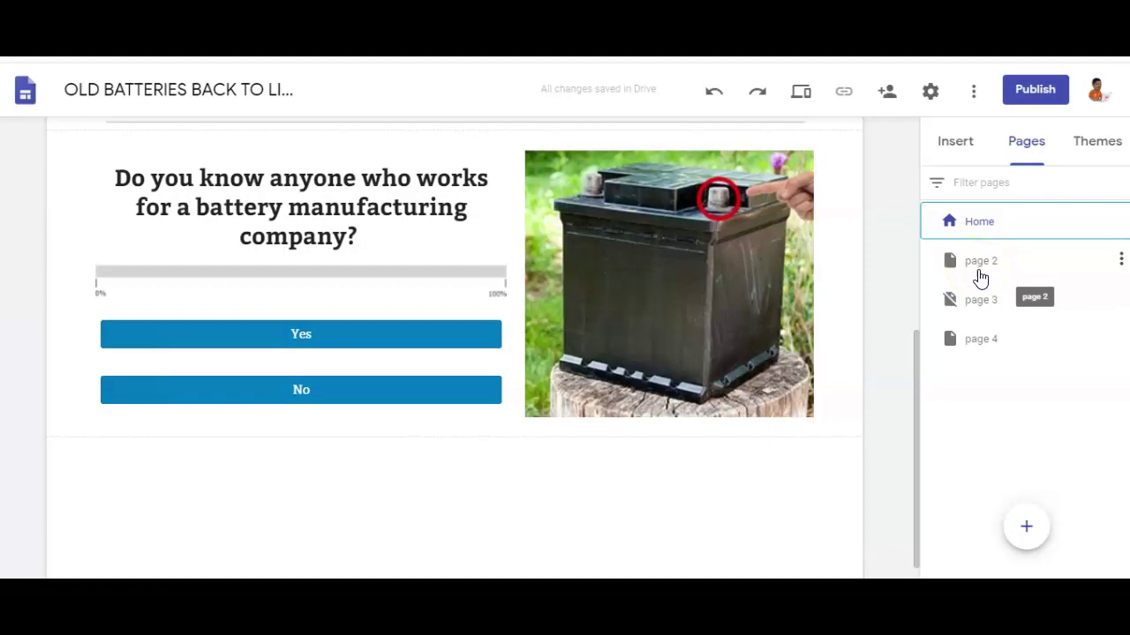
{"action": "left_click", "coordinate": [327, 336]}
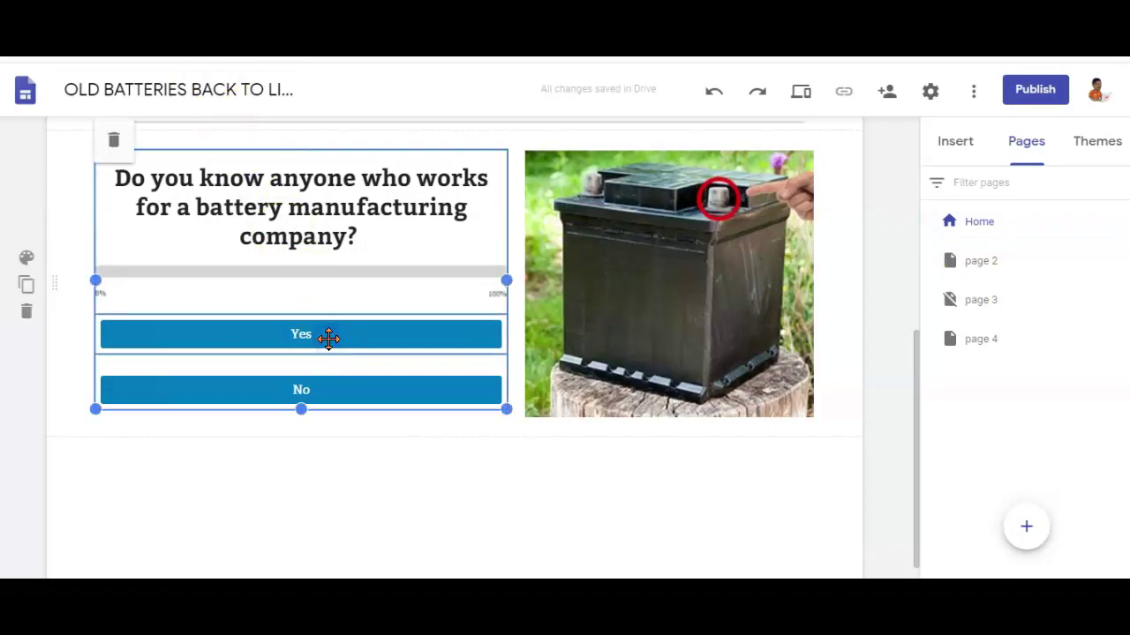
{"action": "left_click", "coordinate": [327, 336]}
{"action": "left_click", "coordinate": [214, 288]}
{"action": "left_click", "coordinate": [434, 357]}
{"action": "type", "text": "page 2"}
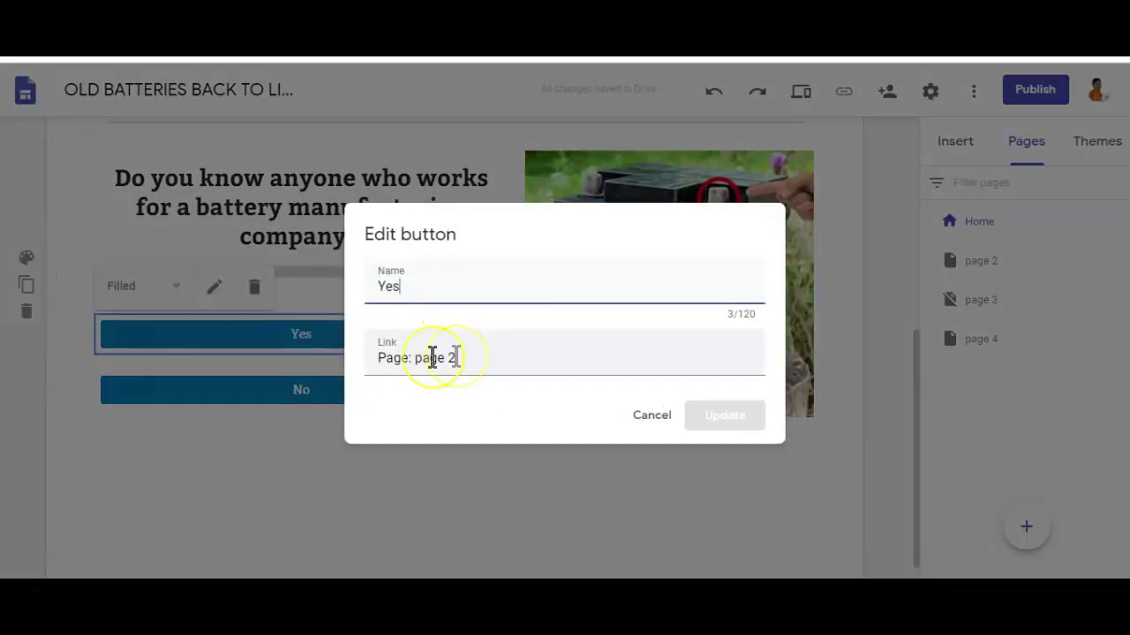
{"action": "left_click", "coordinate": [722, 421]}
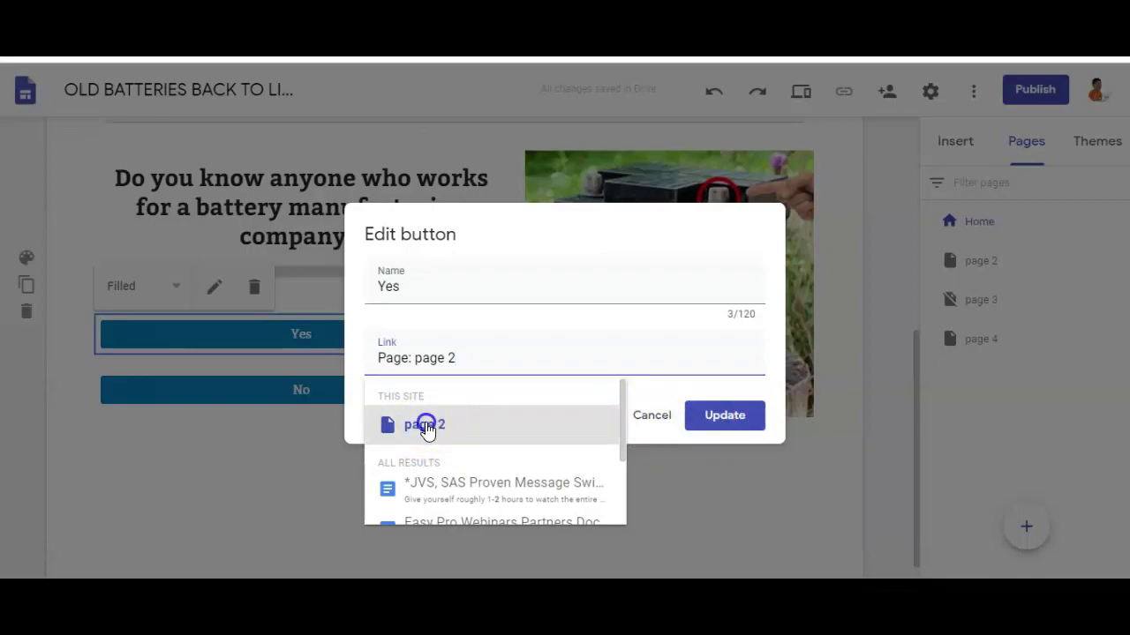
{"action": "left_click", "coordinate": [425, 425]}
{"action": "left_click", "coordinate": [472, 362]}
{"action": "left_click", "coordinate": [426, 429]}
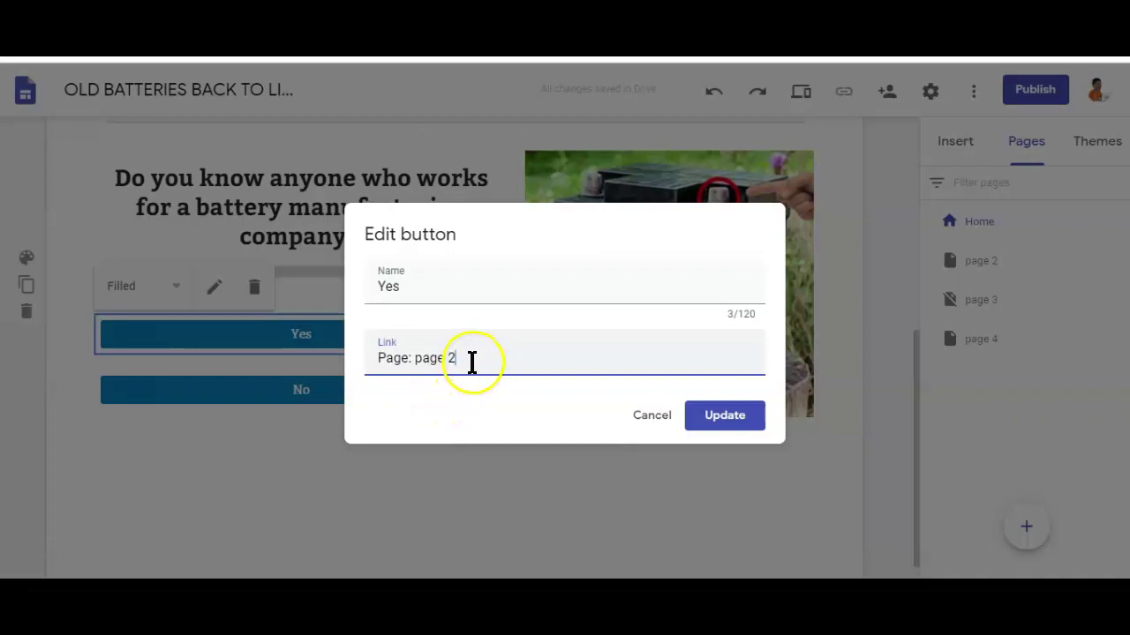
{"action": "left_click", "coordinate": [712, 425]}
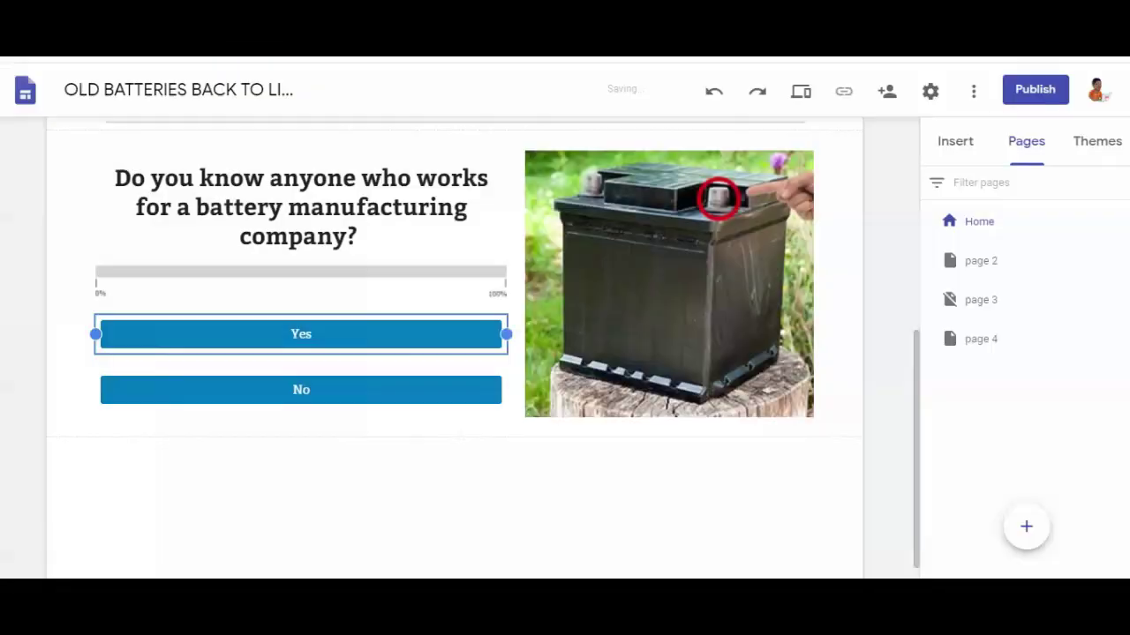
Link the "Yes" button on page 2 to page 3 and update the button.
{"action": "left_click", "coordinate": [985, 265]}
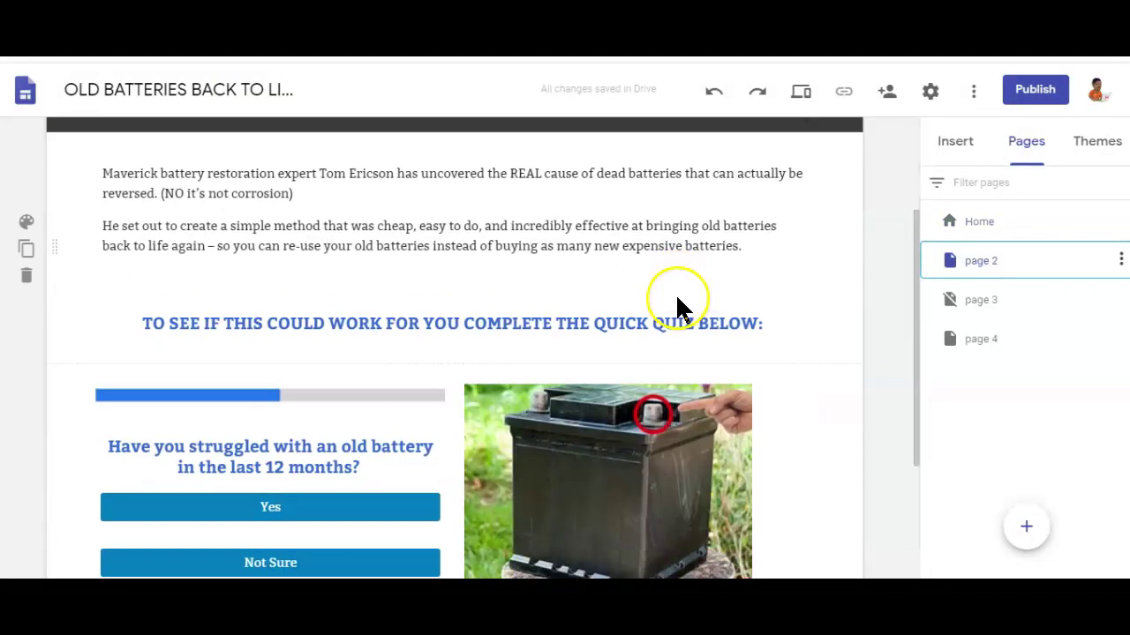
{"action": "scroll", "coordinate": [529, 300], "scroll_direction": "down", "scroll_amount": 3}
{"action": "left_click", "coordinate": [362, 293]}
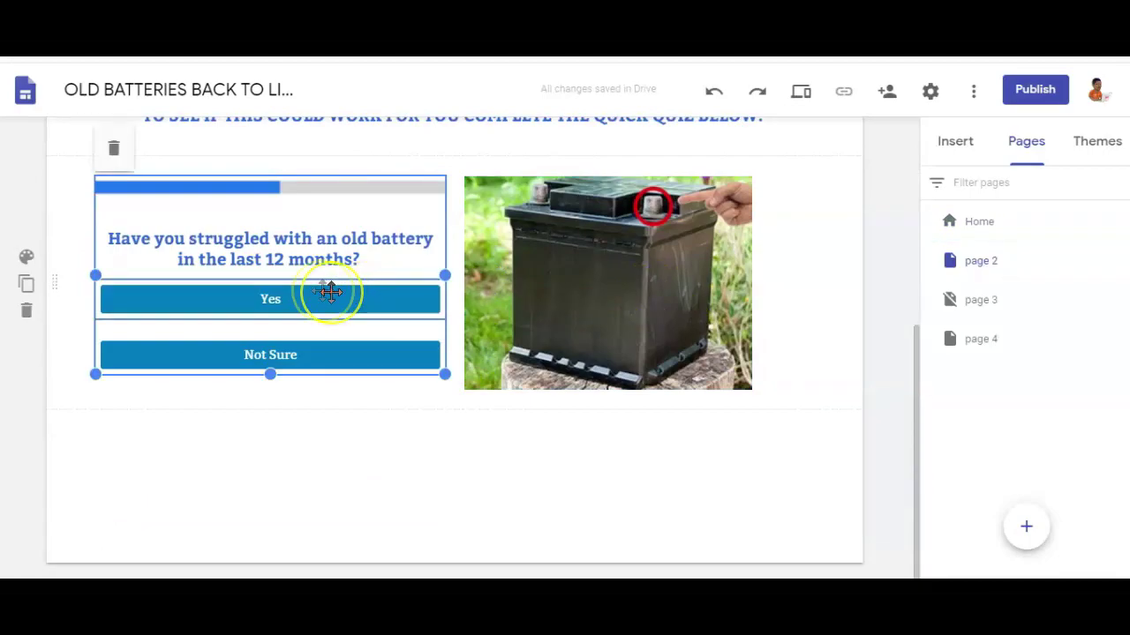
{"action": "left_click", "coordinate": [248, 297]}
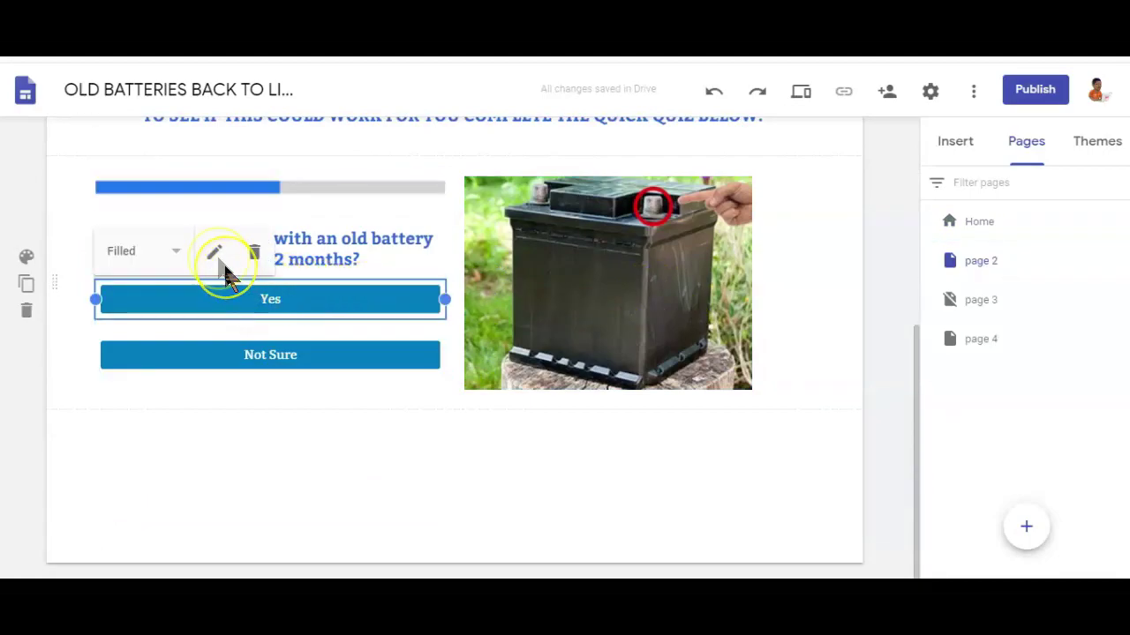
{"action": "left_click", "coordinate": [217, 257]}
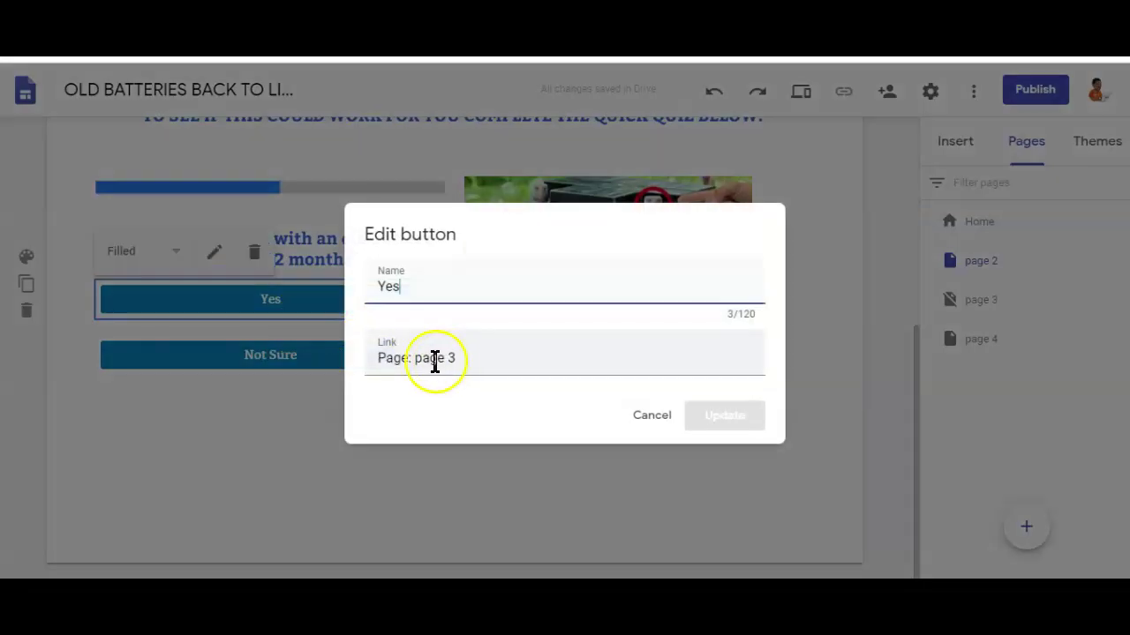
{"action": "left_click", "coordinate": [462, 362]}
{"action": "left_click", "coordinate": [429, 424]}
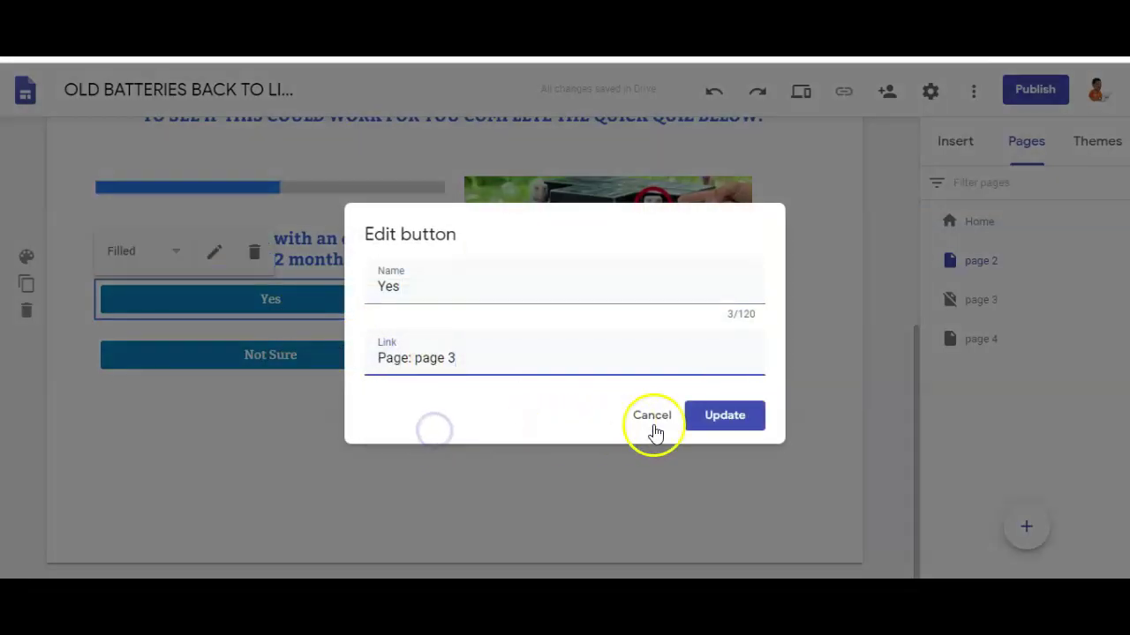
{"action": "left_click", "coordinate": [729, 416]}
Link the "Not Sure" button on page 2 to page 3 and update the button.
{"action": "left_click", "coordinate": [277, 320]}
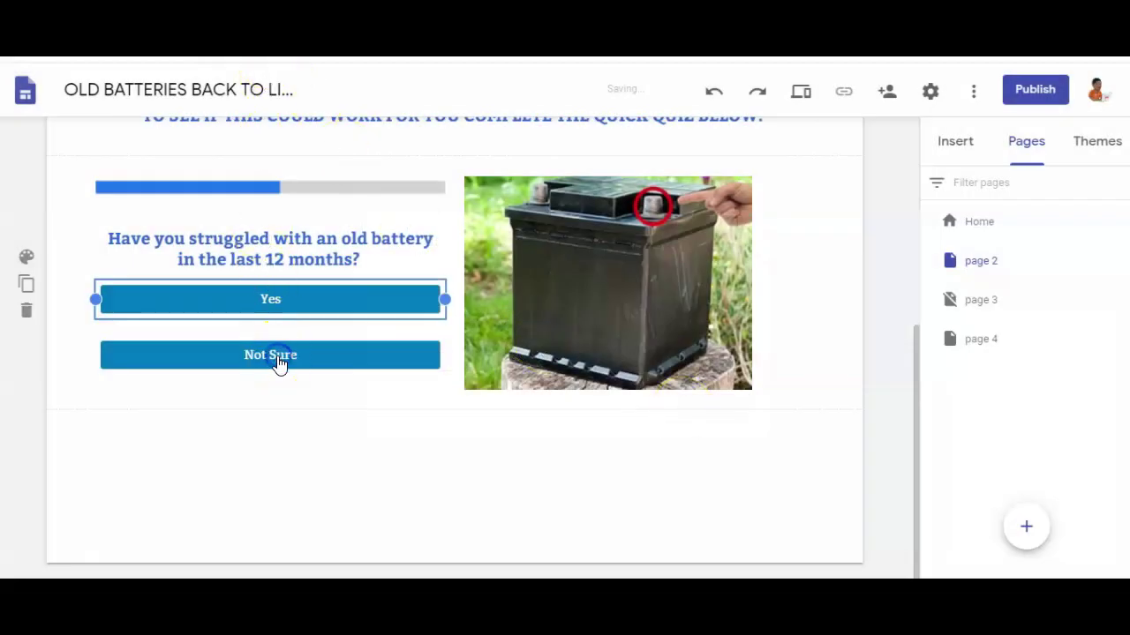
{"action": "left_click", "coordinate": [277, 355]}
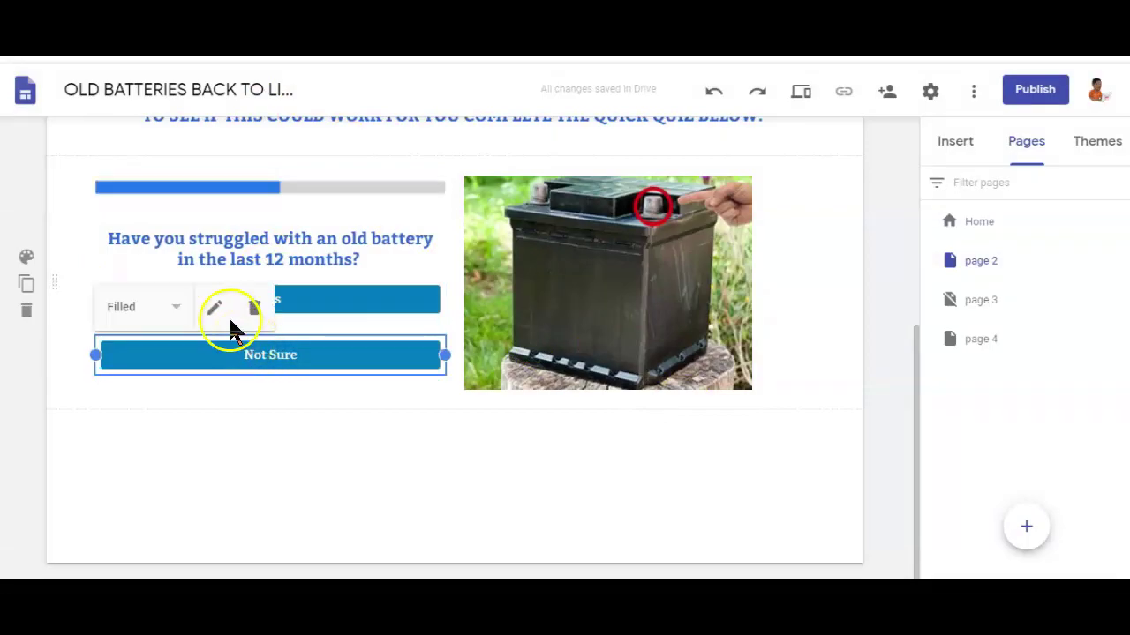
{"action": "left_click", "coordinate": [215, 306]}
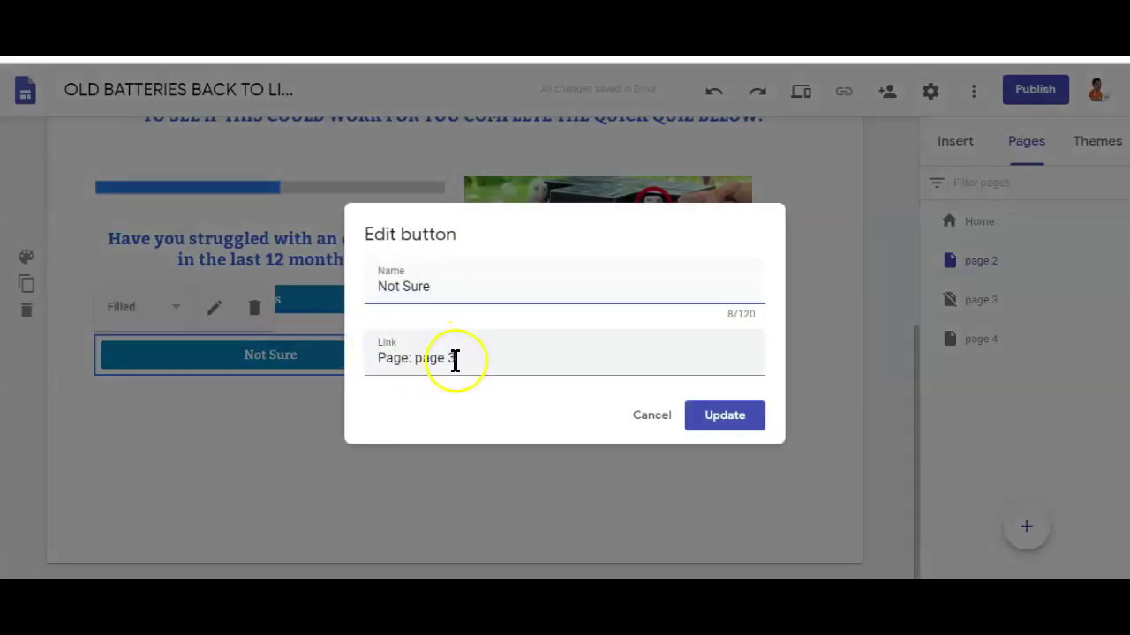
{"action": "left_click_drag", "start_coordinate": [454, 359], "coordinate": [406, 358]}
{"action": "left_click", "coordinate": [726, 416]}
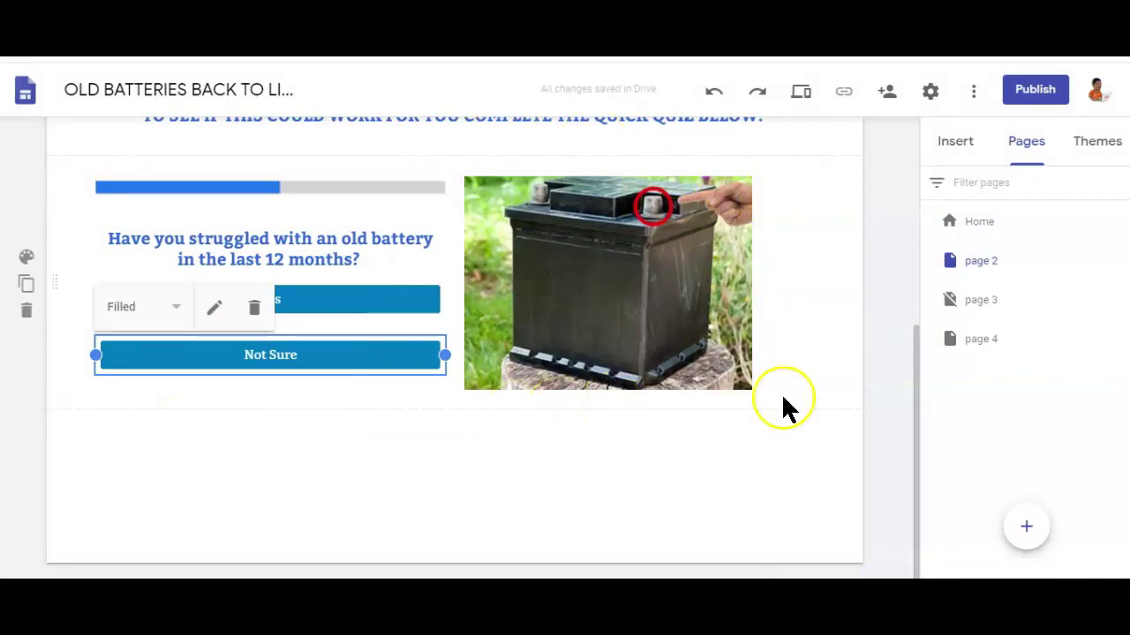
Copy the "Congratulations!" introduction from the EZ Battery Reconditioning reference page and paste it into a text box on page 4.
{"action": "left_click", "coordinate": [976, 342]}
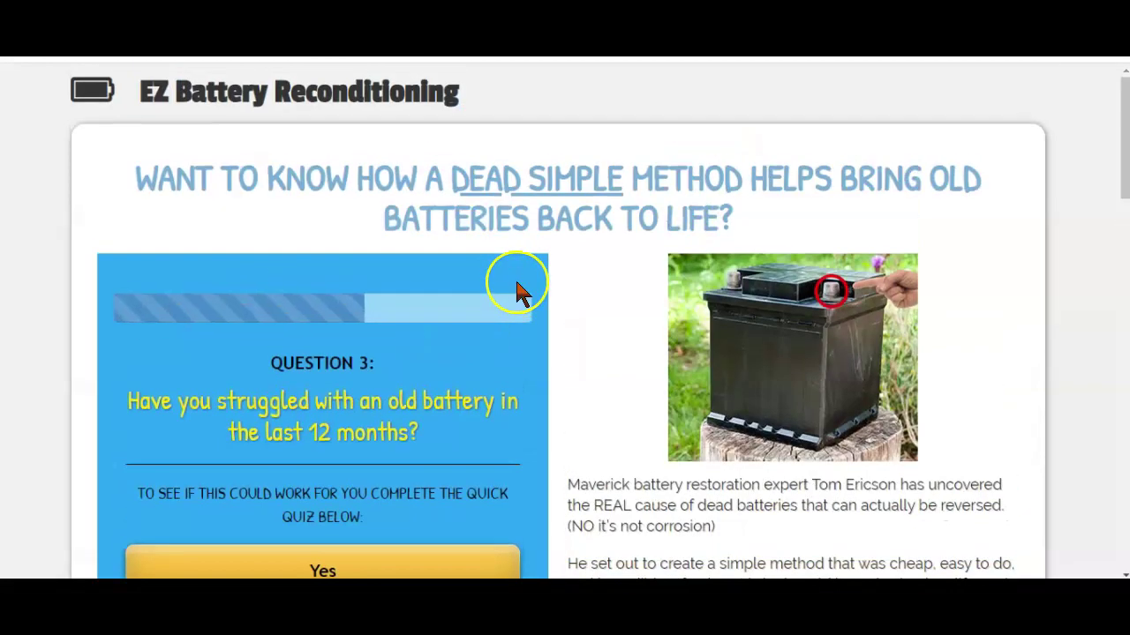
{"action": "scroll", "coordinate": [519, 293], "scroll_direction": "down", "scroll_amount": 3}
{"action": "left_click", "coordinate": [495, 316]}
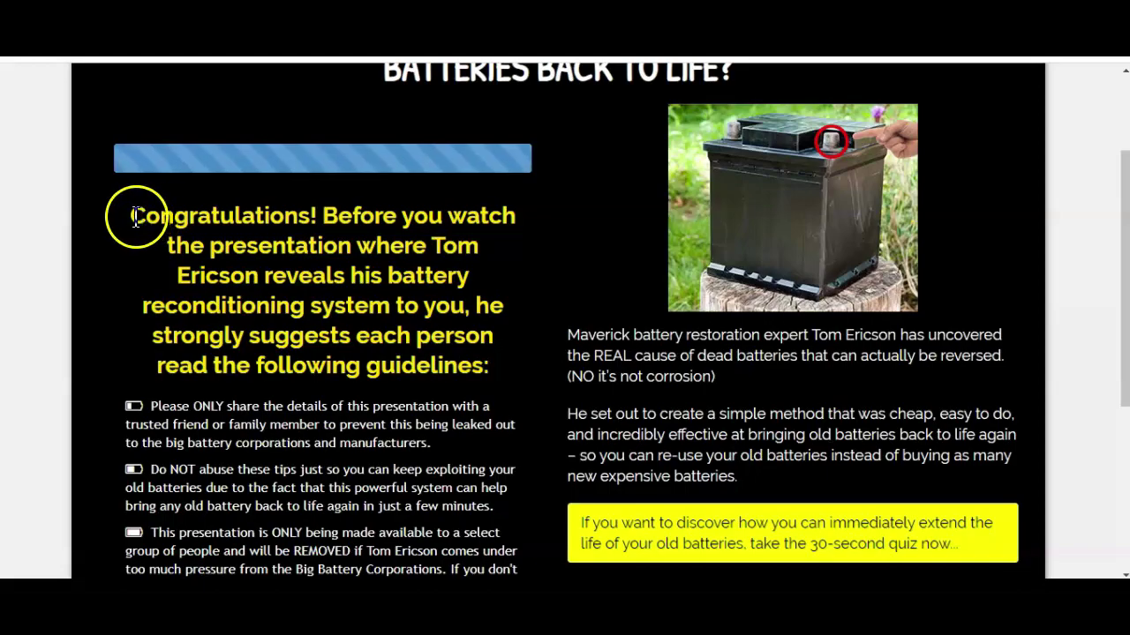
{"action": "left_click_drag", "start_coordinate": [137, 216], "coordinate": [483, 368]}
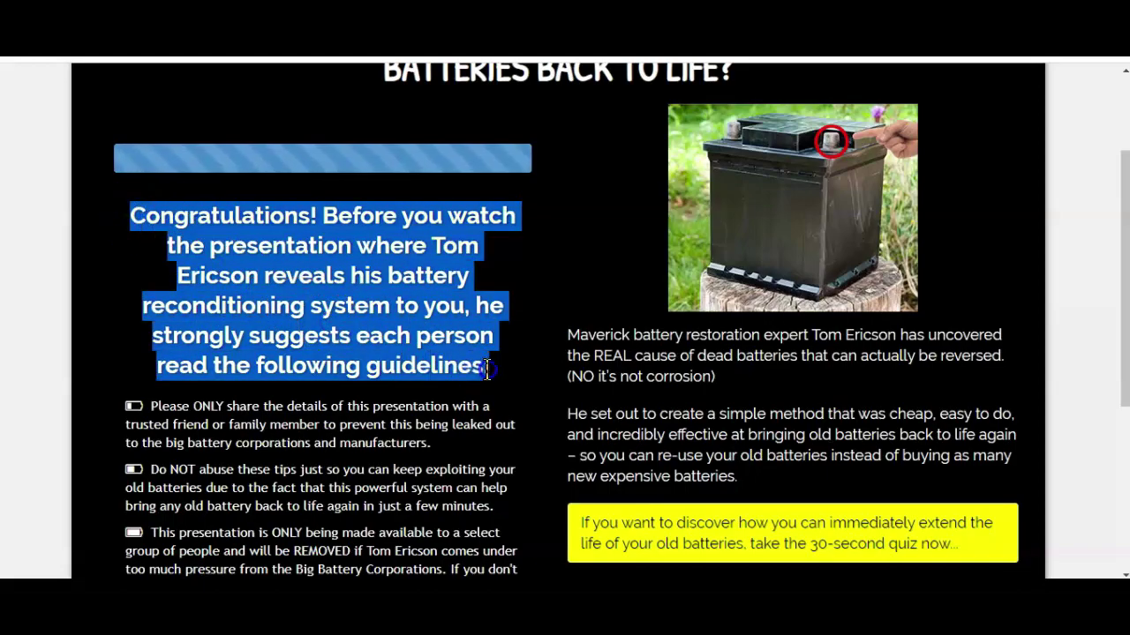
{"action": "right_click", "coordinate": [417, 341]}
{"action": "left_click", "coordinate": [446, 348]}
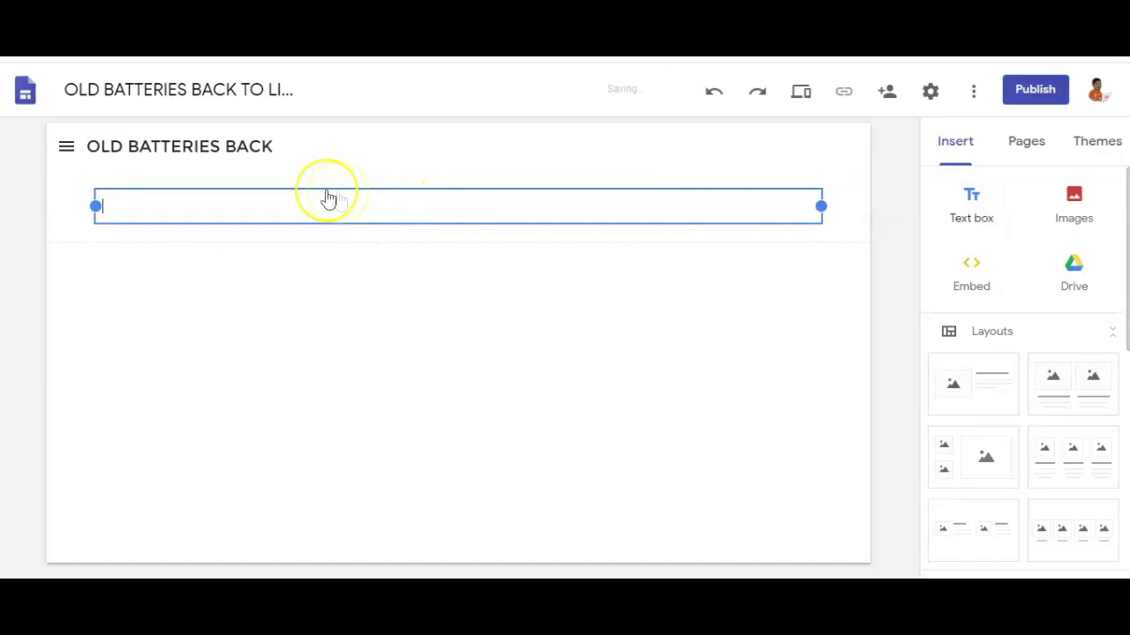
{"action": "left_click", "coordinate": [321, 197]}
{"action": "right_click", "coordinate": [312, 205]}
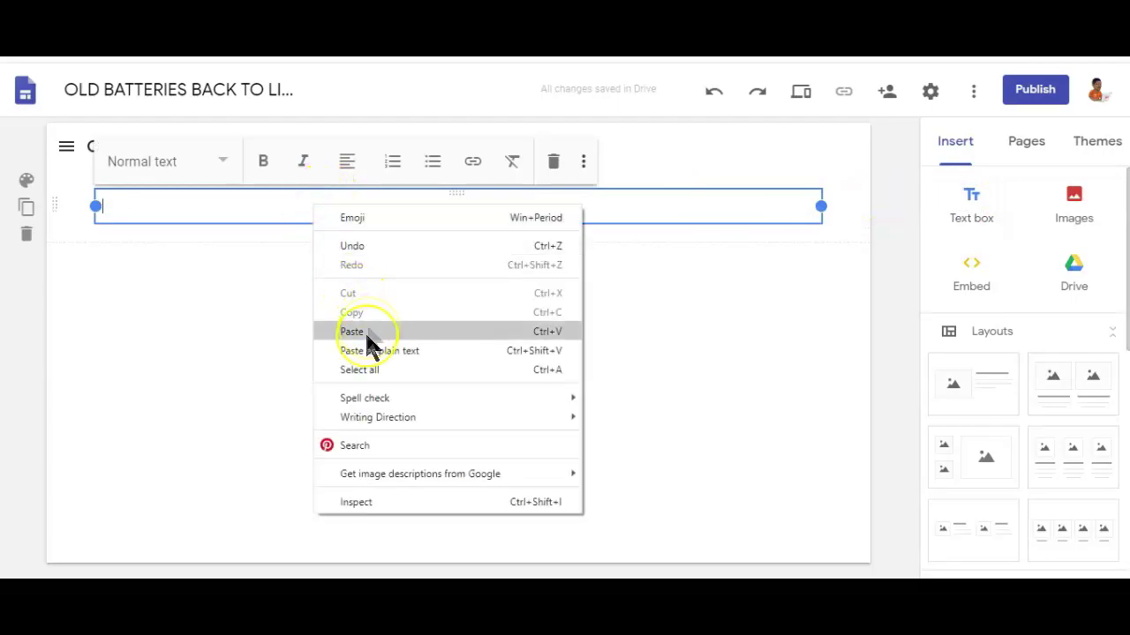
{"action": "left_click", "coordinate": [364, 332]}
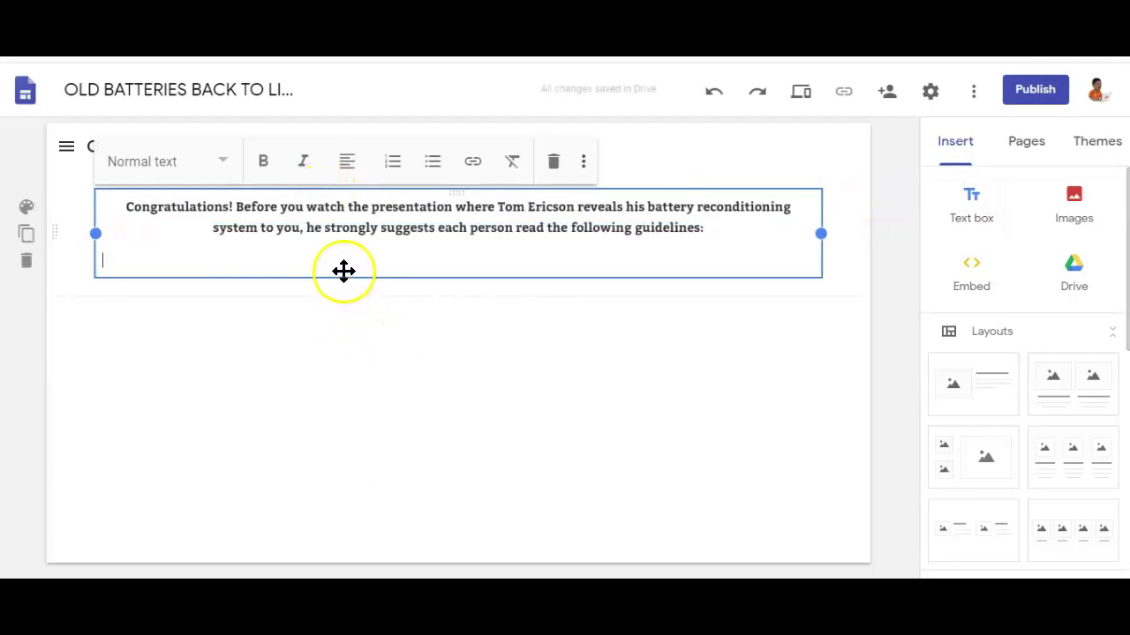
Format the pasted "Congratulations!" introduction on page 4 as a Sub-heading.
{"action": "left_click", "coordinate": [223, 160]}
{"action": "left_click", "coordinate": [166, 298]}
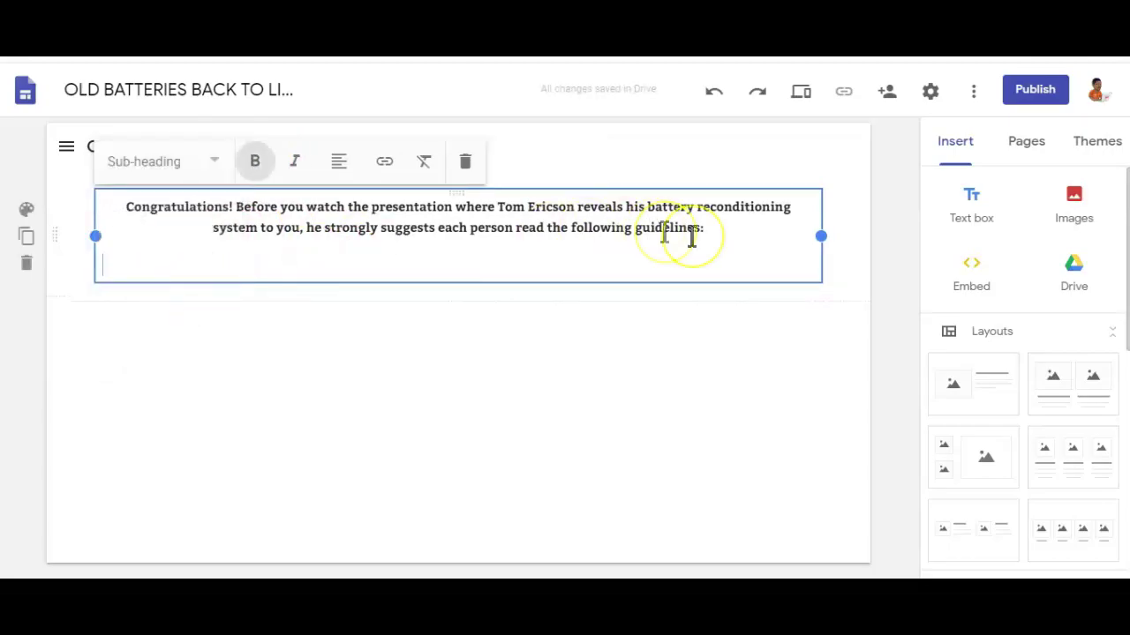
{"action": "left_click_drag", "start_coordinate": [681, 235], "coordinate": [115, 206]}
{"action": "left_click", "coordinate": [141, 161]}
{"action": "left_click", "coordinate": [168, 304]}
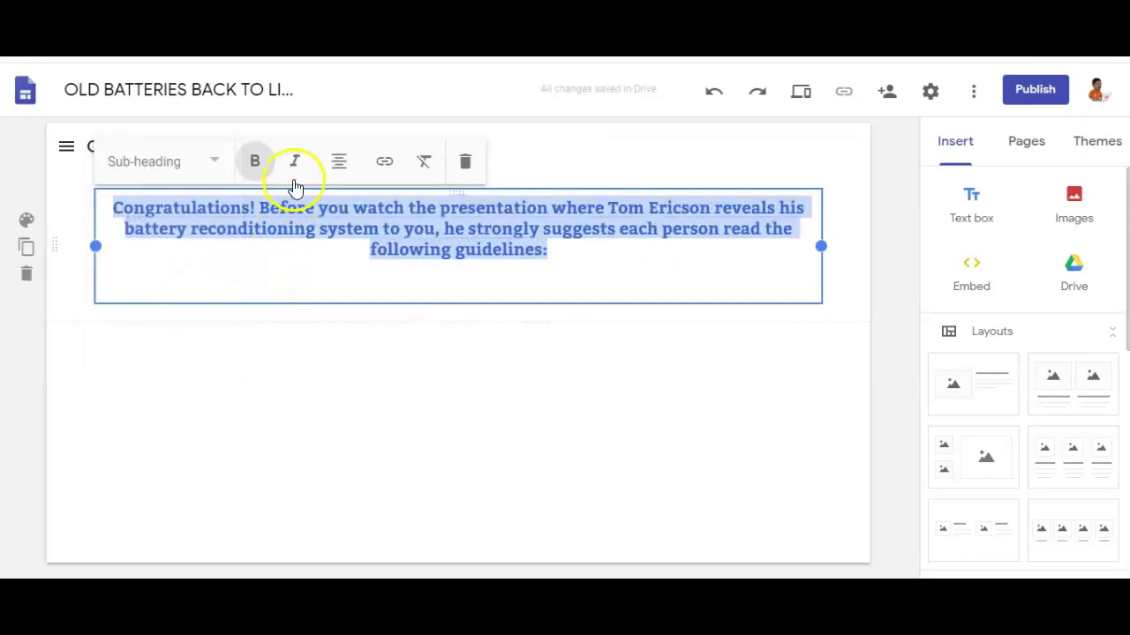
{"action": "left_click", "coordinate": [481, 310]}
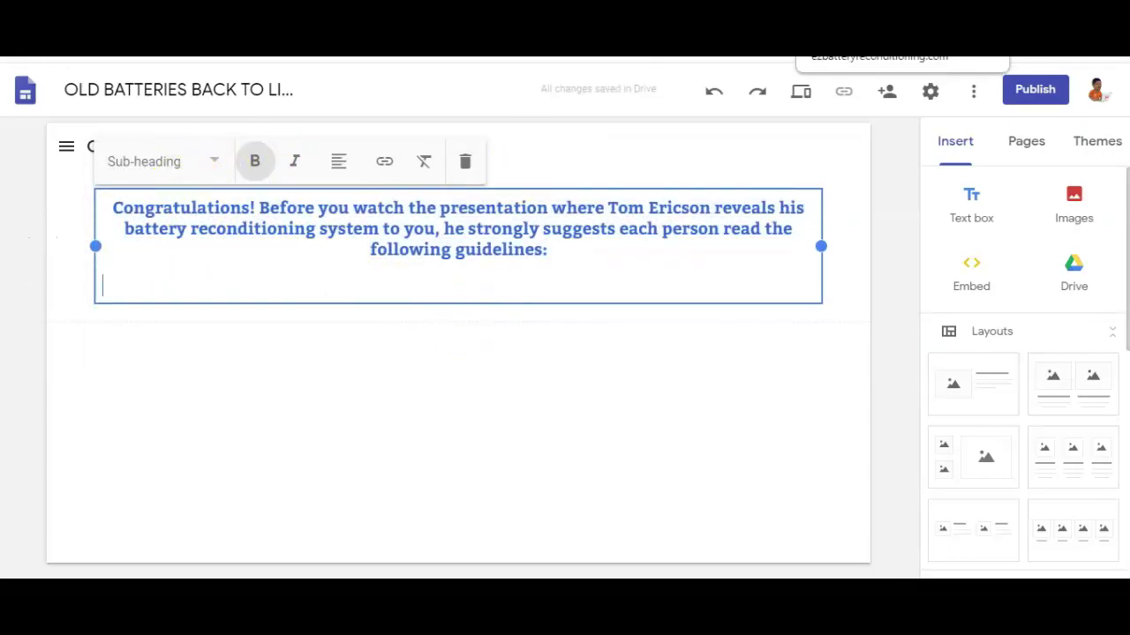
Copy all the guidelines from the reference page and paste them into a new text box below the introduction on page 4.
{"action": "left_click", "coordinate": [839, 40]}
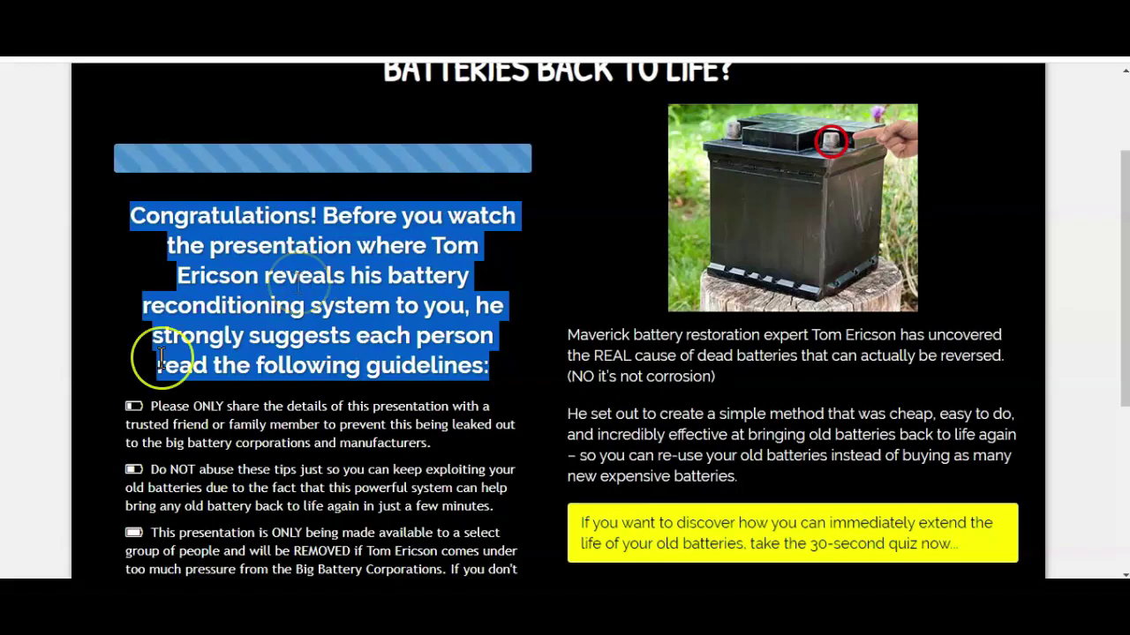
{"action": "left_click", "coordinate": [150, 409]}
{"action": "left_click_drag", "start_coordinate": [151, 406], "coordinate": [404, 506]}
{"action": "right_click", "coordinate": [328, 366]}
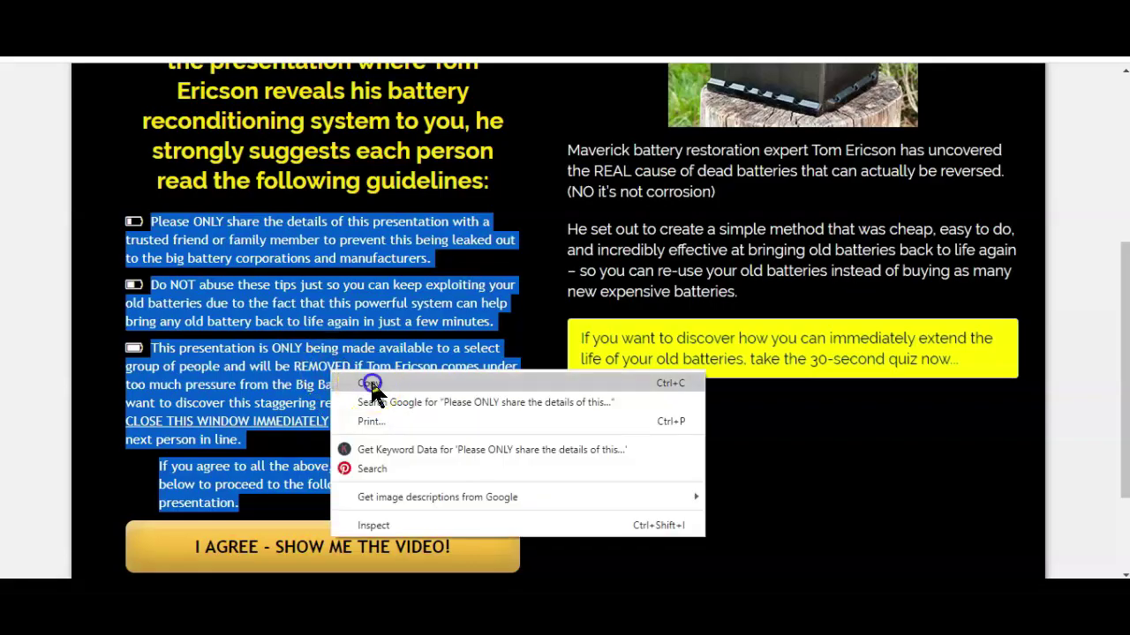
{"action": "left_click", "coordinate": [371, 377]}
{"action": "key", "text": "ctrl+Tab"}
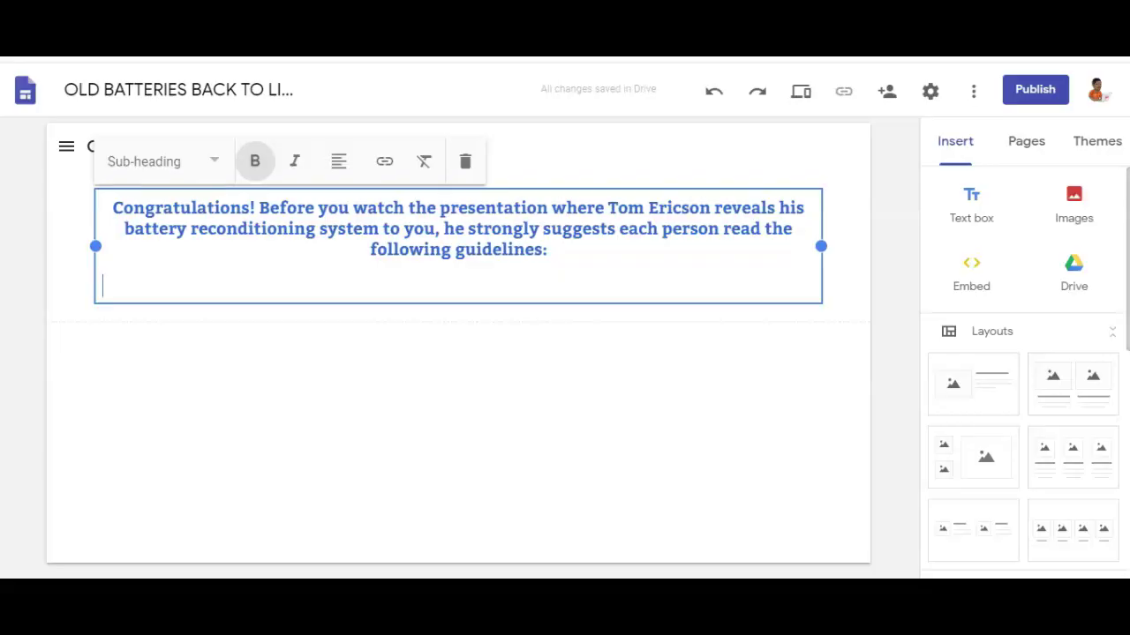
{"action": "left_click", "coordinate": [971, 202]}
{"action": "left_click", "coordinate": [300, 358]}
{"action": "right_click", "coordinate": [300, 357]}
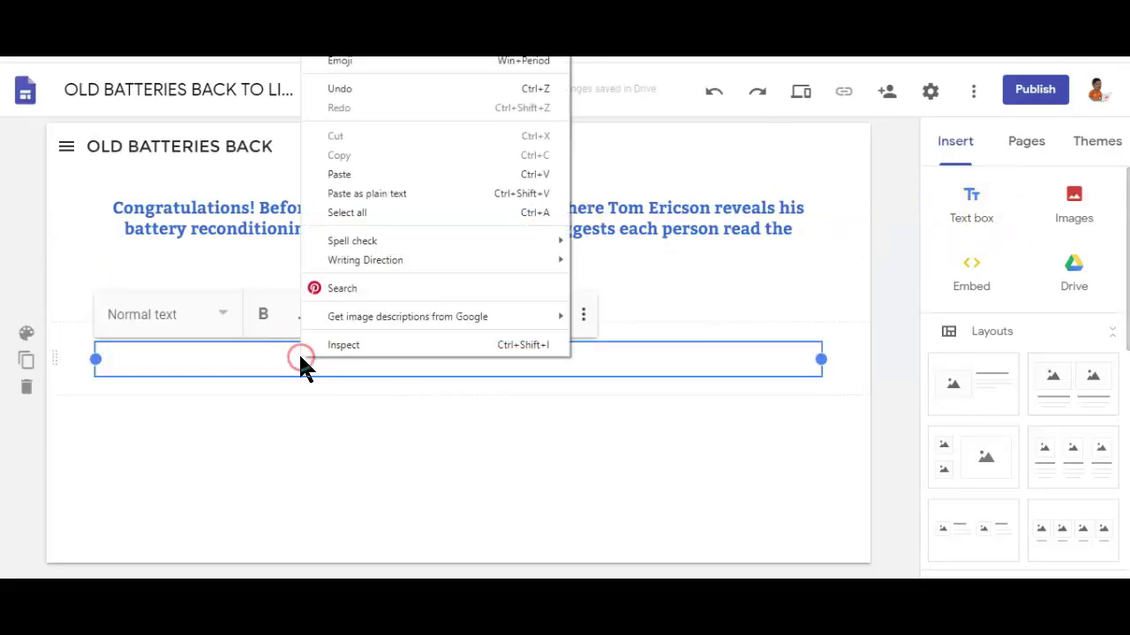
{"action": "left_click", "coordinate": [343, 172]}
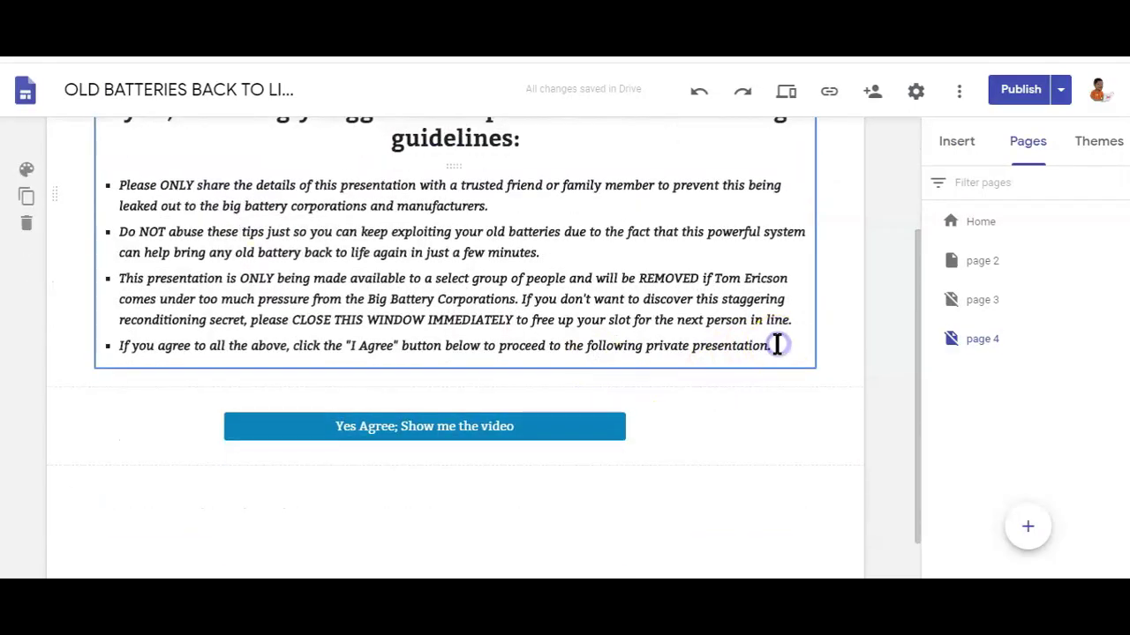
Review the name and web link of the "Yes Agree; Show me the video" button on page 4.
{"action": "left_click", "coordinate": [776, 344]}
{"action": "left_click", "coordinate": [501, 427]}
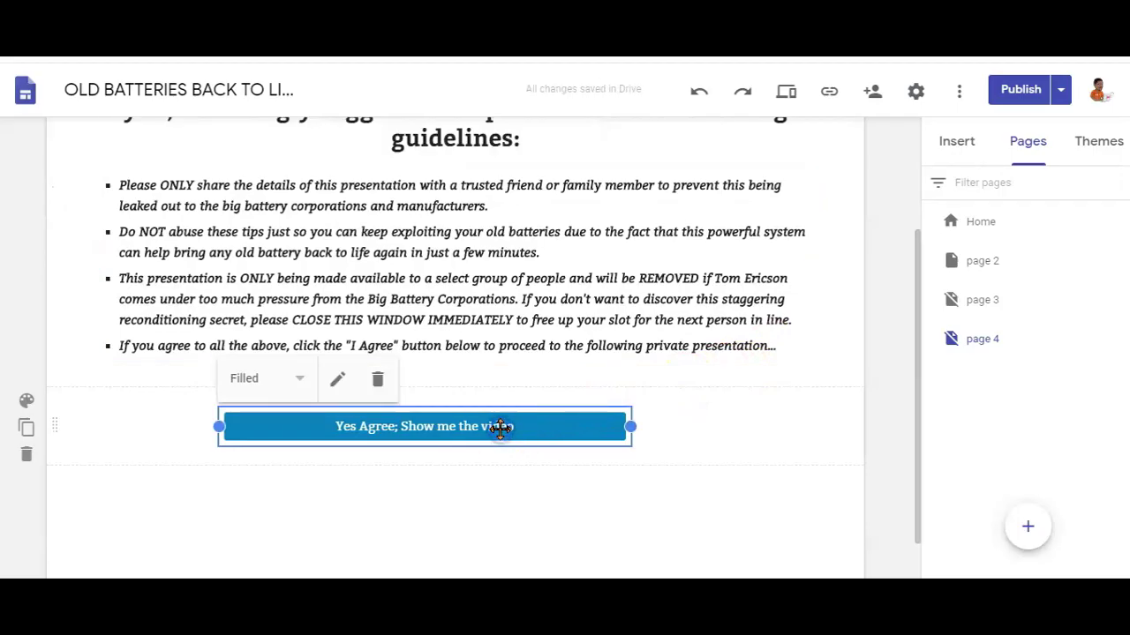
{"action": "left_click", "coordinate": [337, 379]}
{"action": "left_click_drag", "start_coordinate": [580, 284], "coordinate": [373, 286]}
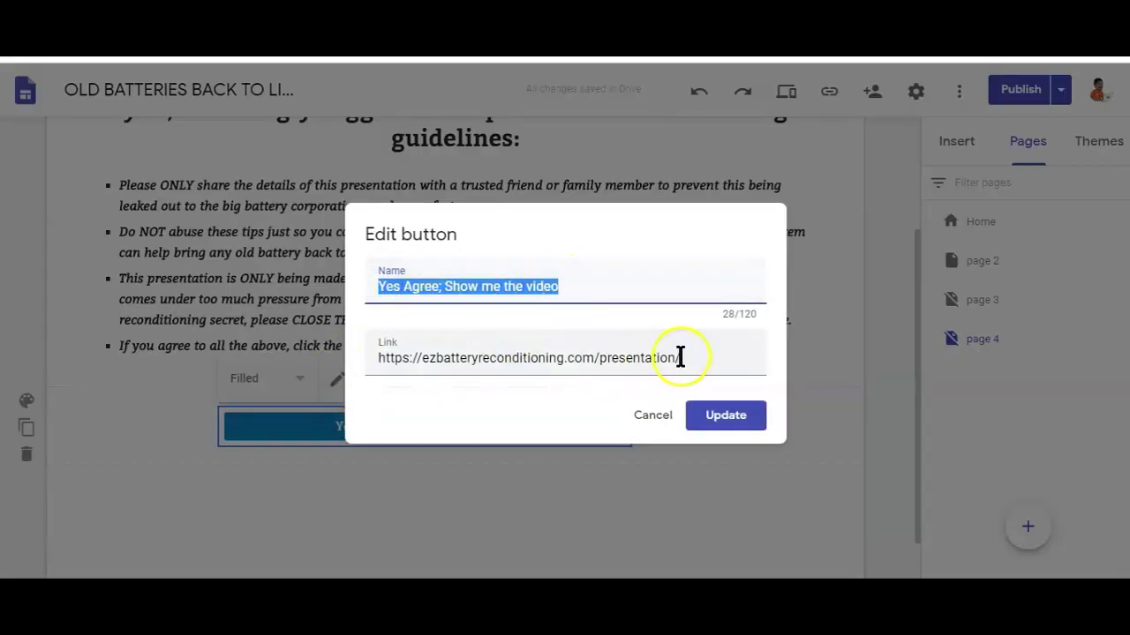
{"action": "left_click_drag", "start_coordinate": [680, 355], "coordinate": [366, 357]}
{"action": "left_click", "coordinate": [726, 417]}
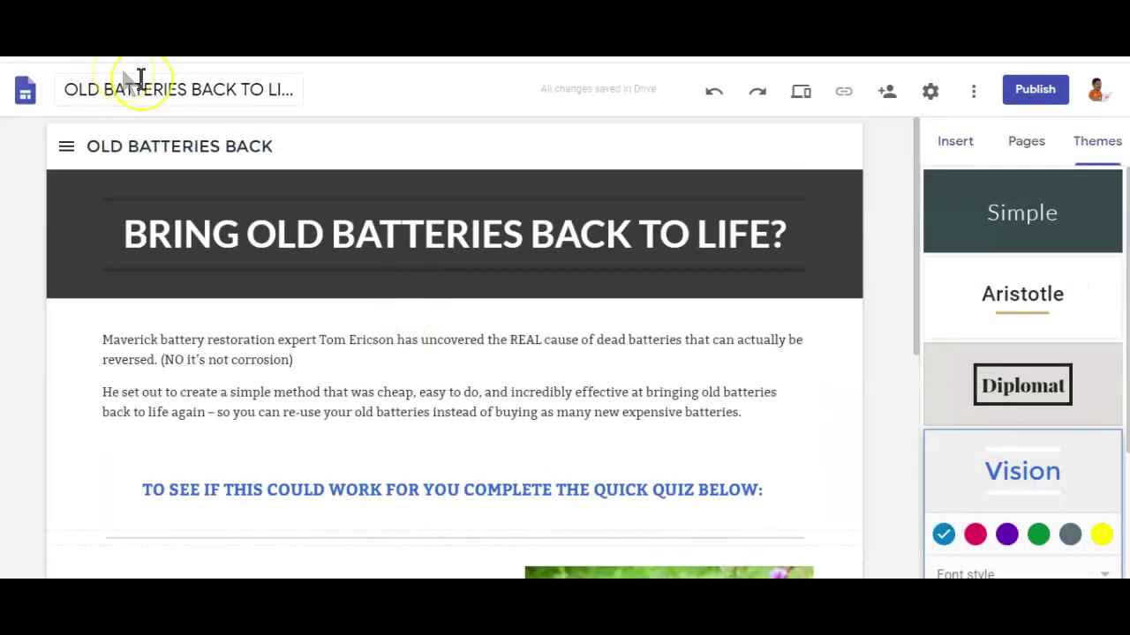
Try the Aristotle and Diplomat themes on the site, and reapply the Vision theme.
{"action": "scroll", "coordinate": [971, 234], "scroll_direction": "down", "scroll_amount": 2}
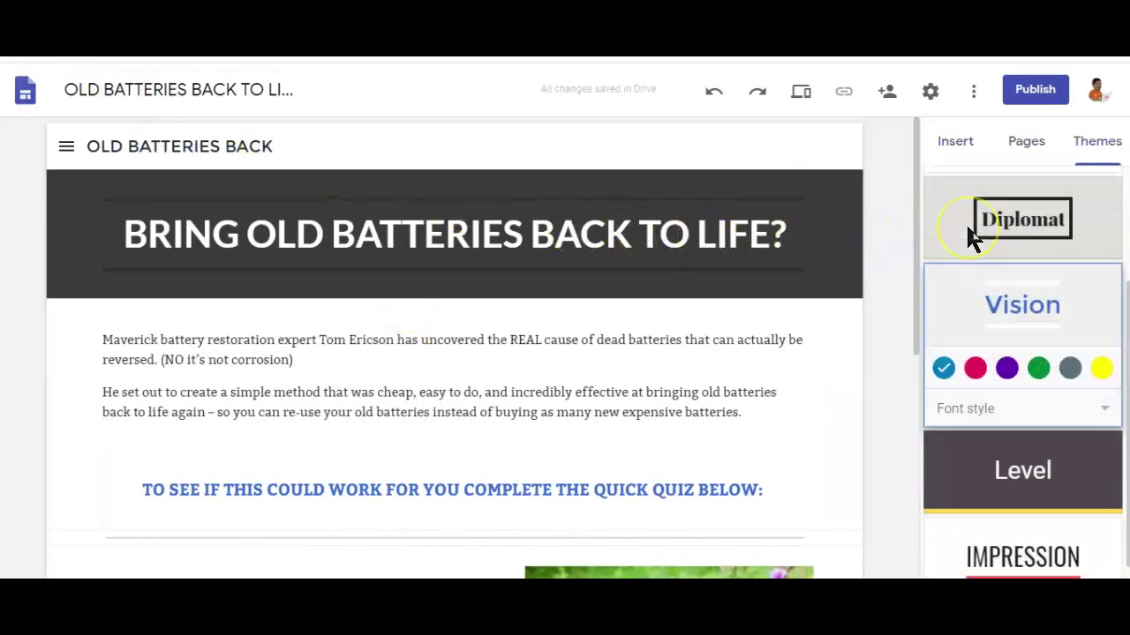
{"action": "scroll", "coordinate": [971, 234], "scroll_direction": "up", "scroll_amount": 1}
{"action": "left_click", "coordinate": [1028, 216]}
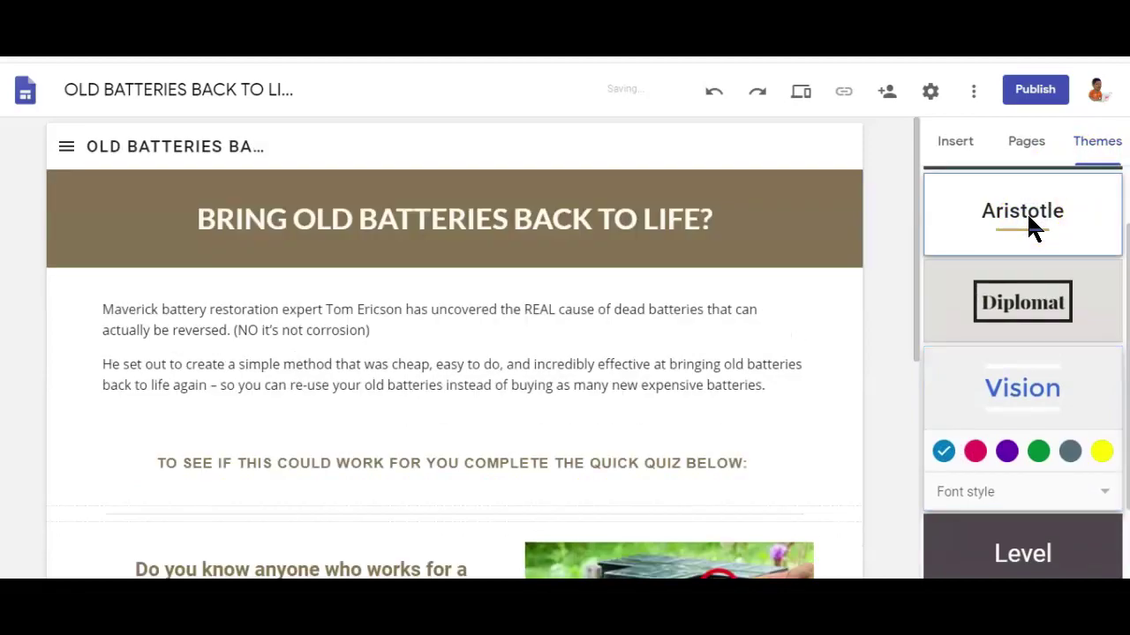
{"action": "scroll", "coordinate": [1030, 227], "scroll_direction": "down", "scroll_amount": 1}
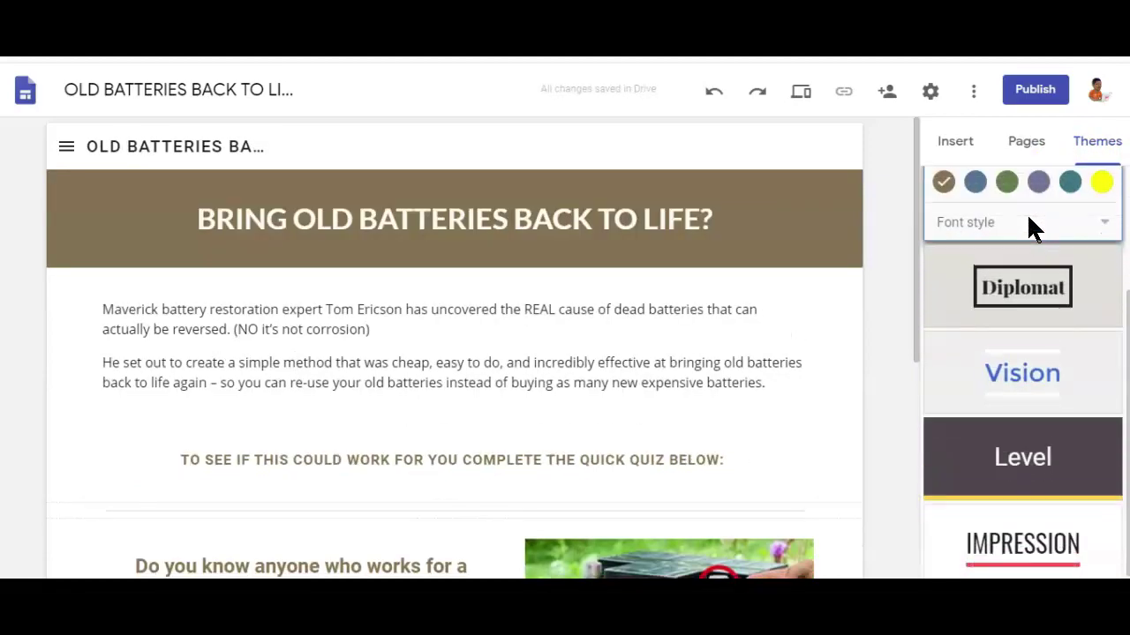
{"action": "left_click", "coordinate": [1029, 260]}
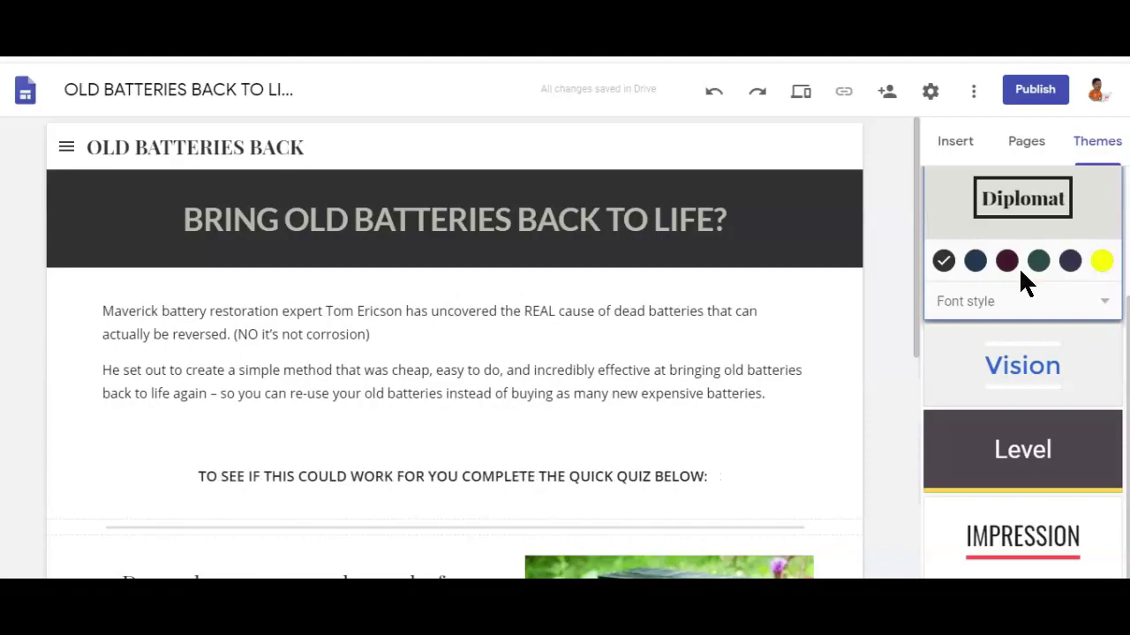
{"action": "left_click", "coordinate": [1116, 368]}
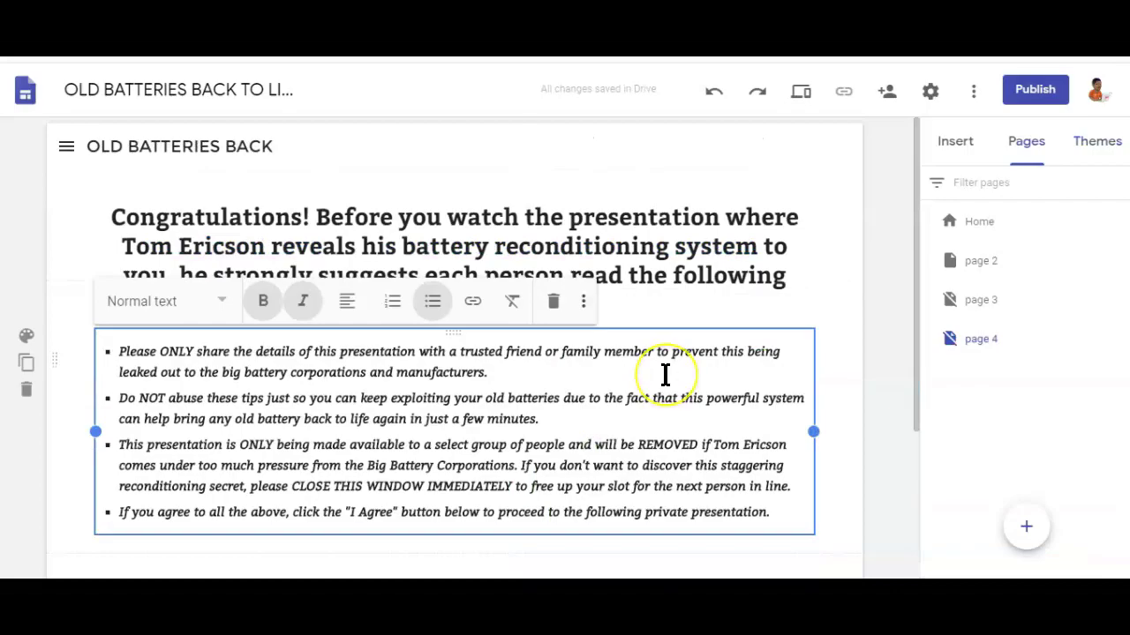
Test the live site from the Home page by following the "Yes" answers through each quiz question to the guidelines page.
{"action": "scroll", "coordinate": [665, 376], "scroll_direction": "down", "scroll_amount": 2}
{"action": "scroll", "coordinate": [665, 376], "scroll_direction": "up", "scroll_amount": 4}
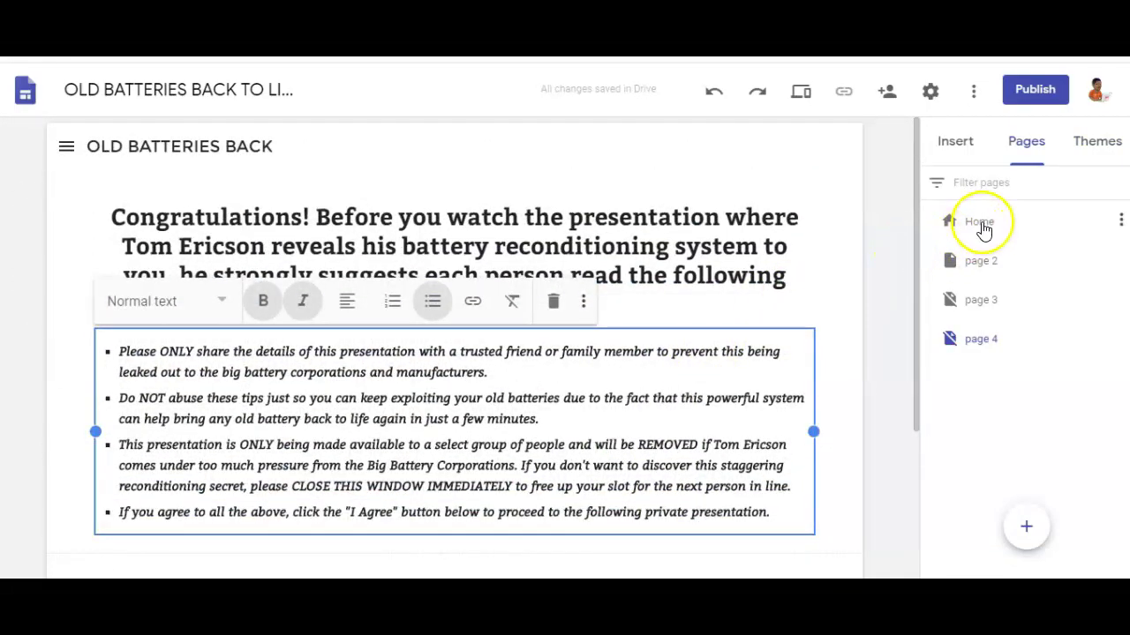
{"action": "left_click", "coordinate": [981, 223]}
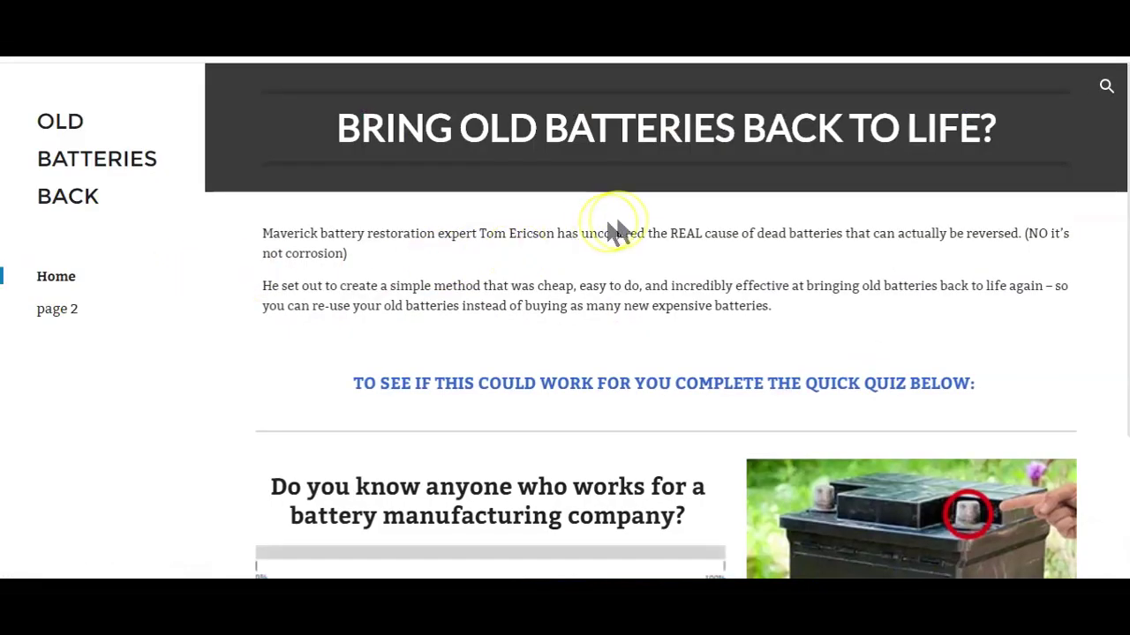
{"action": "scroll", "coordinate": [618, 225], "scroll_direction": "down", "scroll_amount": 1}
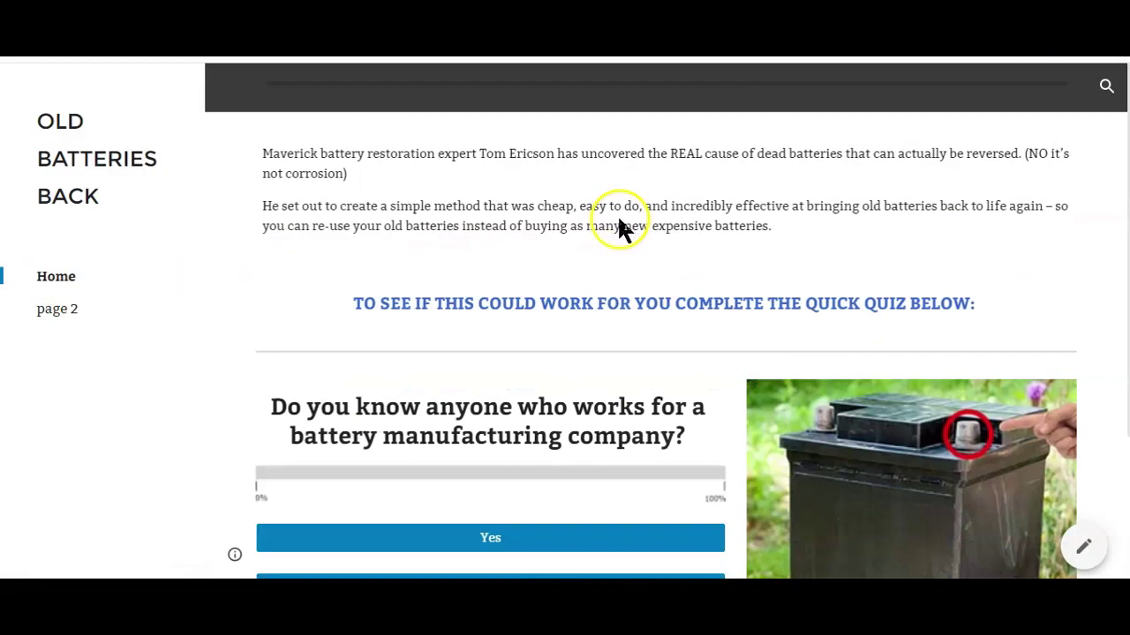
{"action": "scroll", "coordinate": [617, 225], "scroll_direction": "down", "scroll_amount": 1}
{"action": "left_click", "coordinate": [560, 417]}
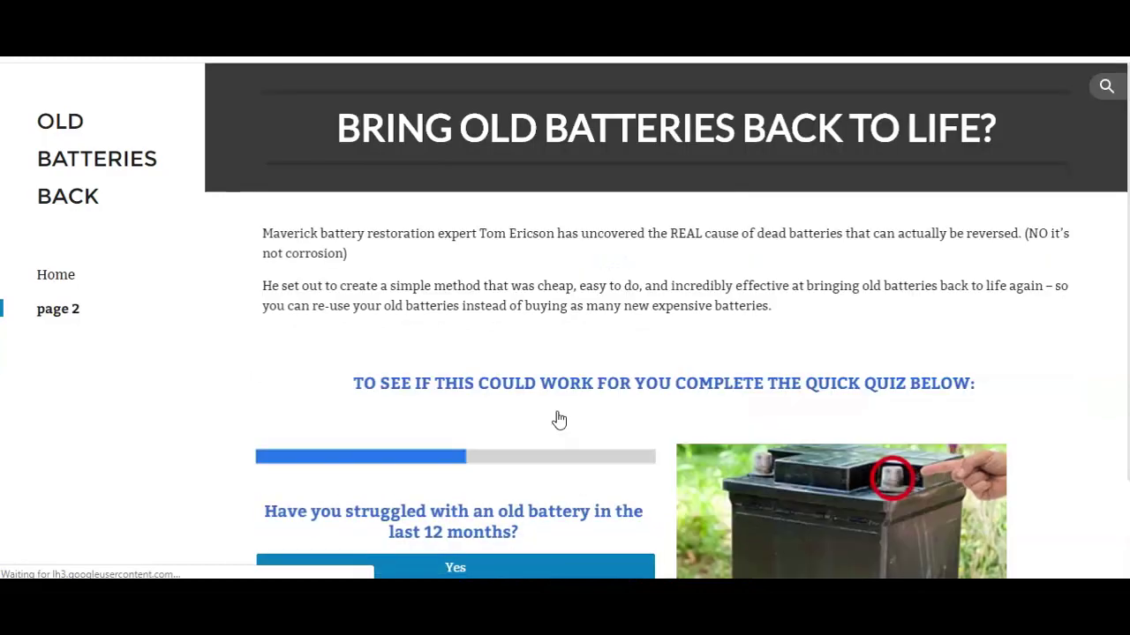
{"action": "scroll", "coordinate": [570, 316], "scroll_direction": "down", "scroll_amount": 1}
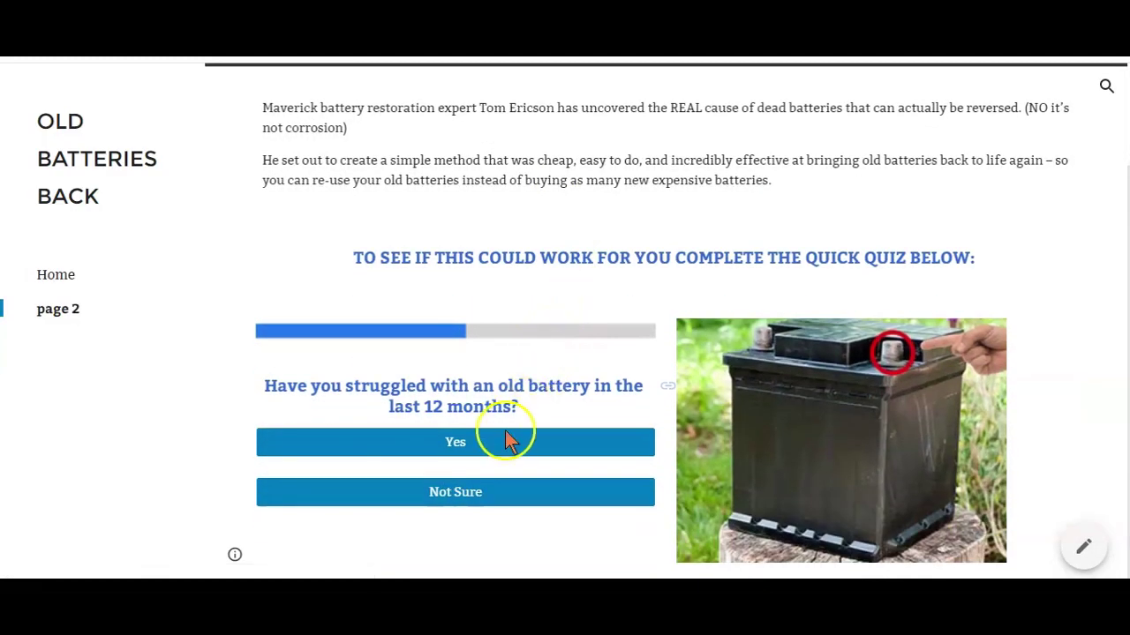
{"action": "left_click", "coordinate": [504, 440]}
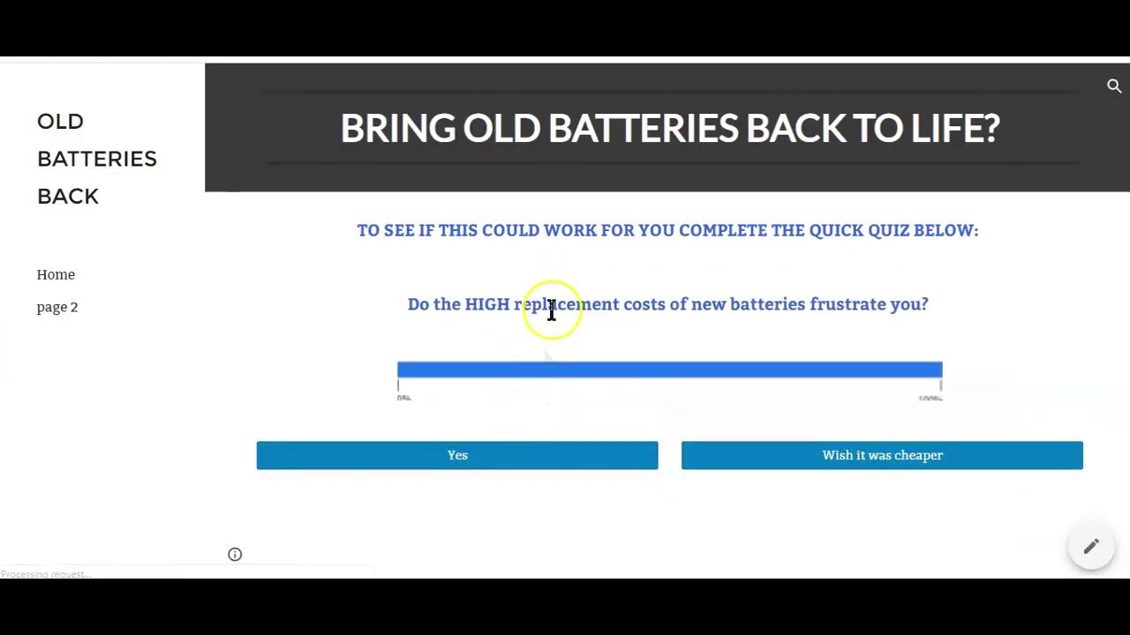
{"action": "left_click", "coordinate": [511, 461]}
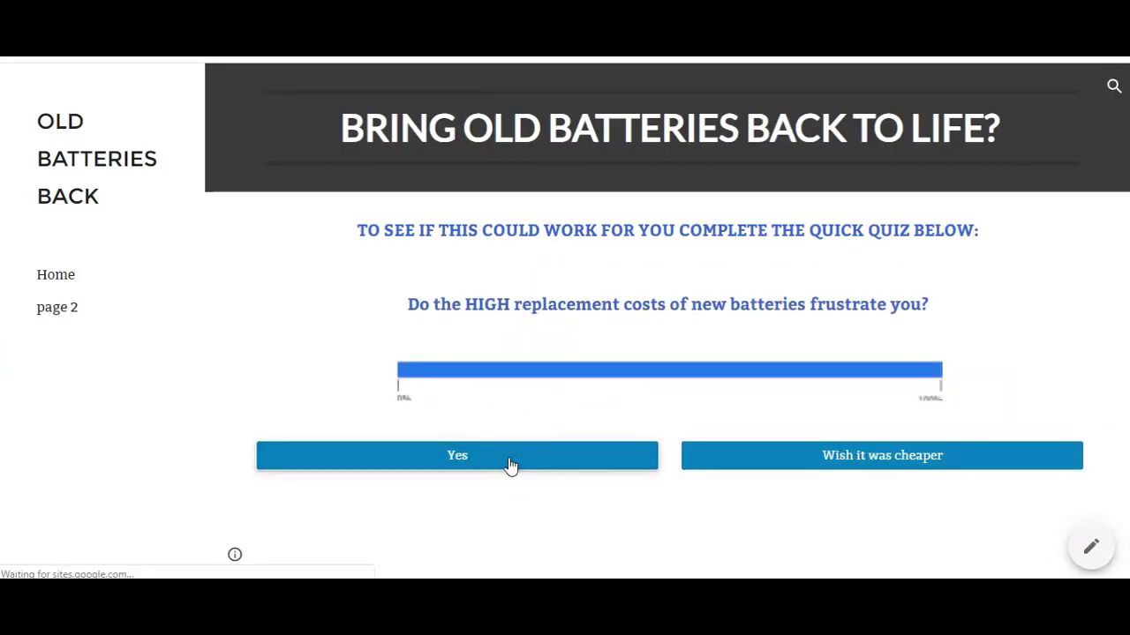
{"action": "left_click", "coordinate": [601, 343]}
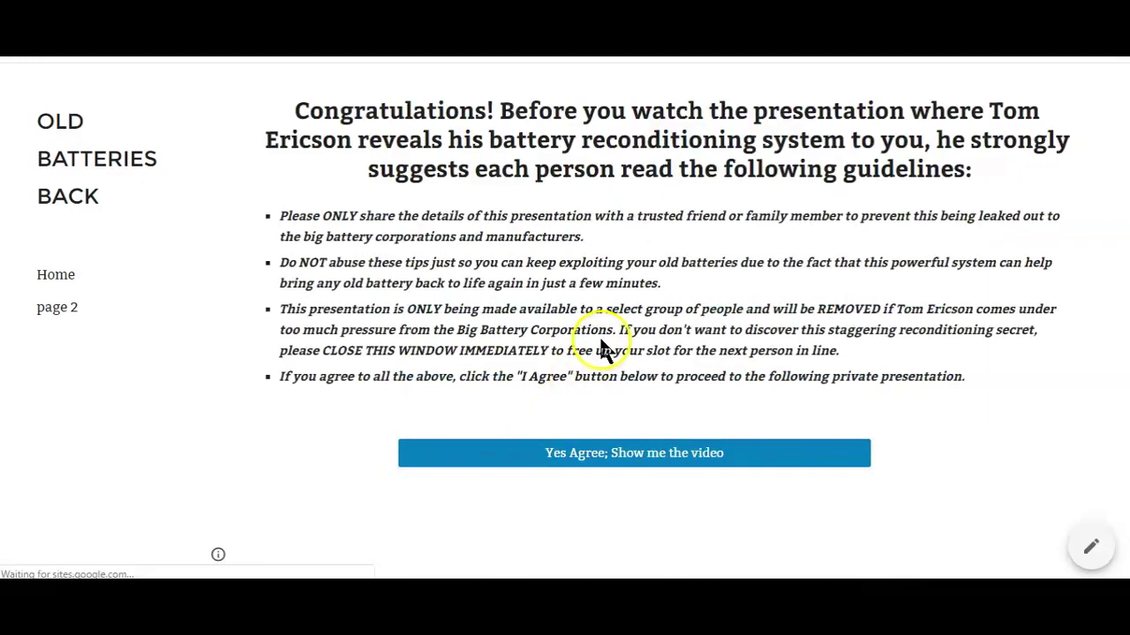